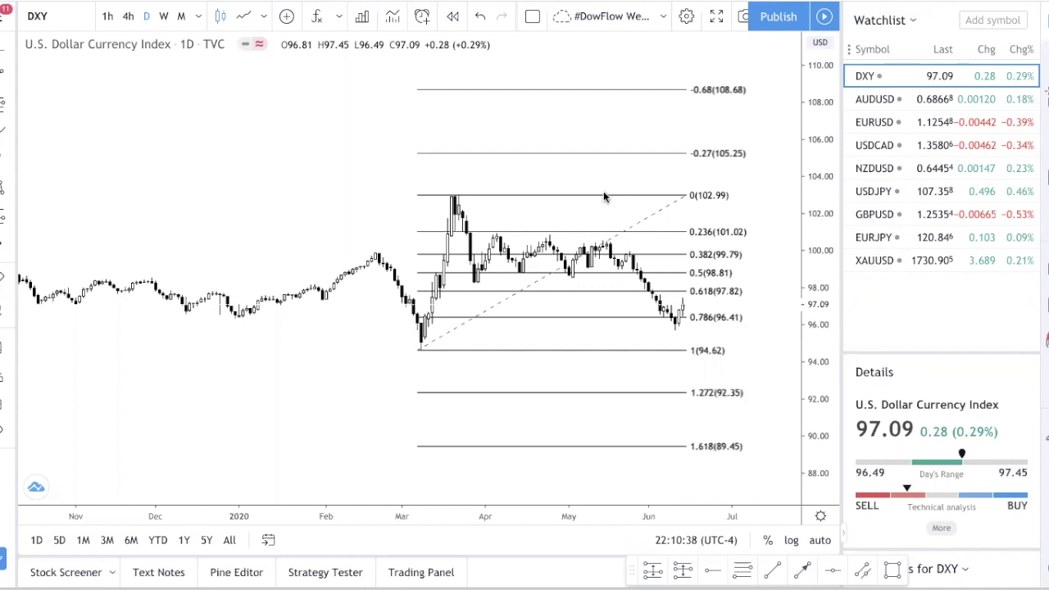
scroll(604, 197, down, 2)
drag(813, 291, 829, 239)
scroll(829, 240, right, 1)
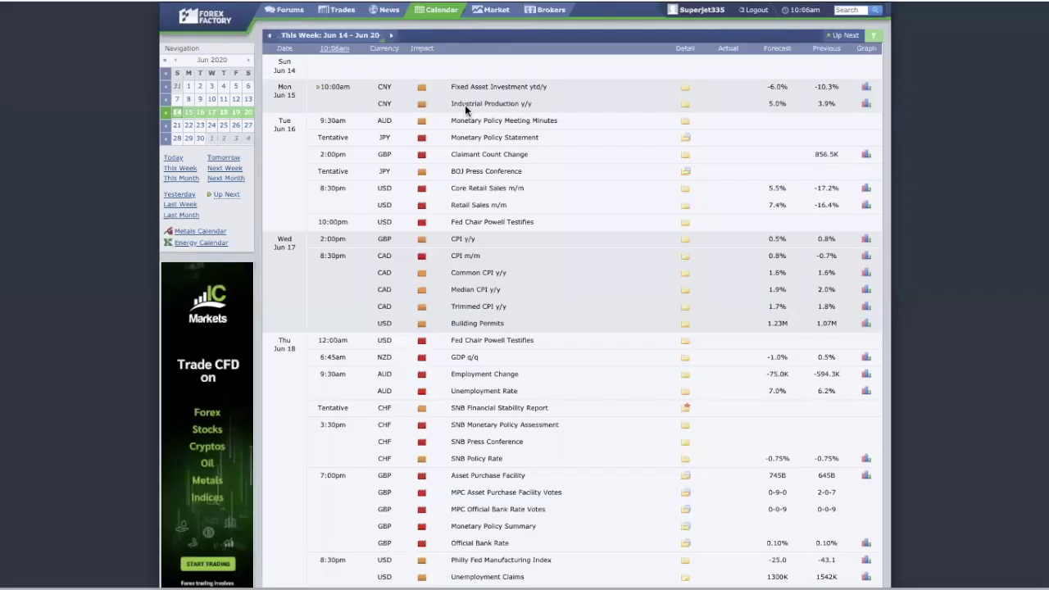
Switch to Forex Factory and review the Jun 14–20 economic calendar, including Thursday's Fed Chair testimony and SNB events.
scroll(578, 211, down, 3)
scroll(578, 211, up, 1)
scroll(753, 105, up, 1)
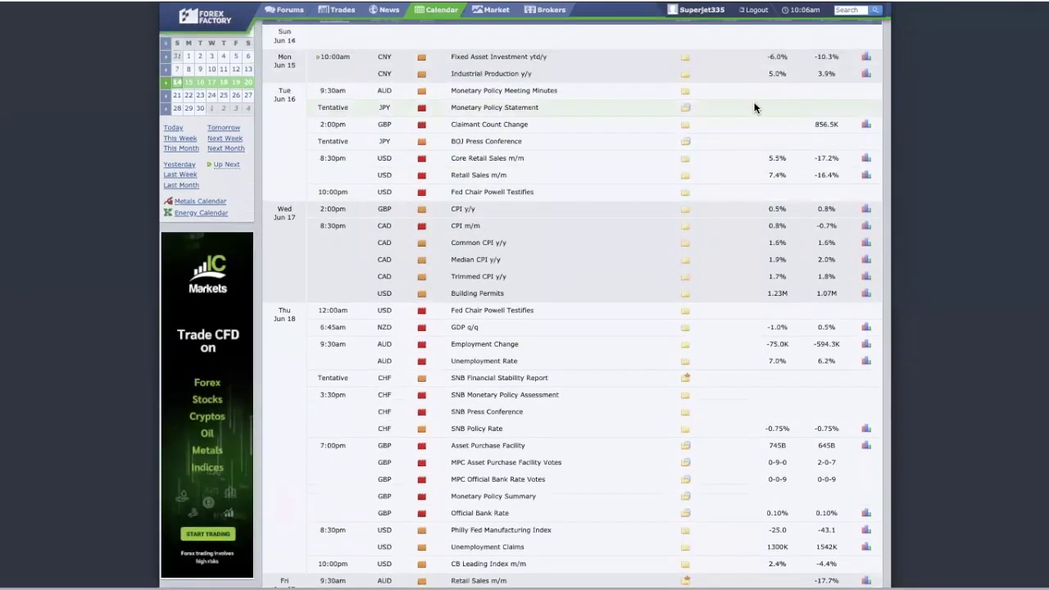
scroll(753, 107, up, 1)
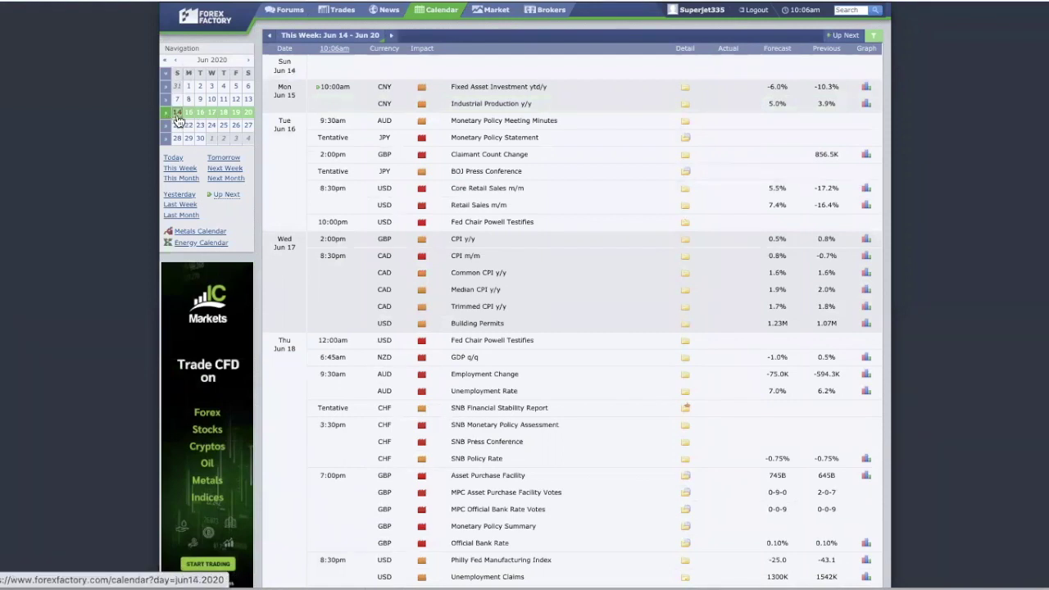
scroll(498, 136, down, 1)
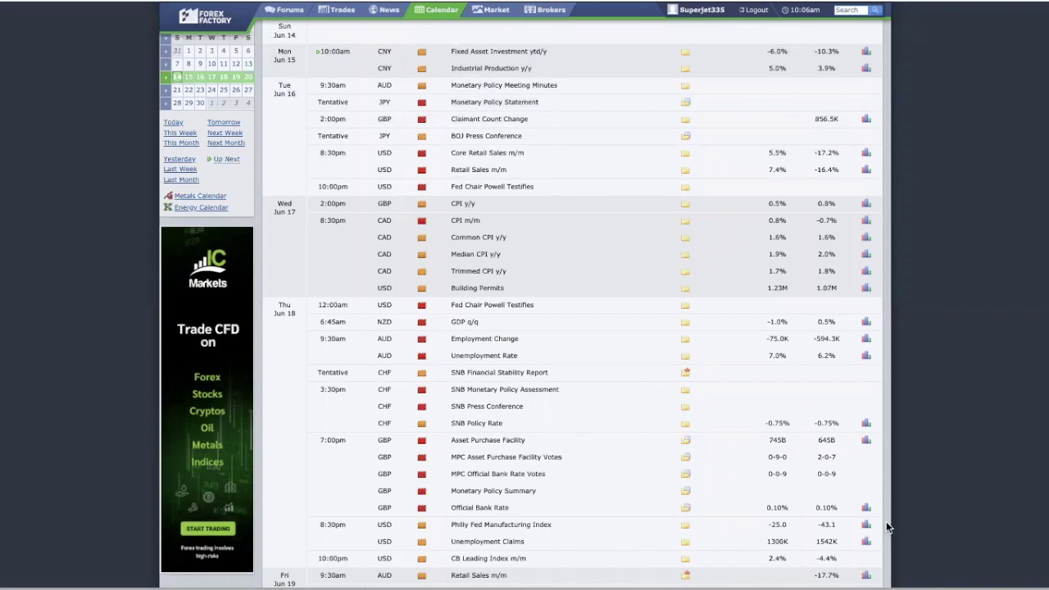
scroll(886, 521, down, 3)
drag(484, 209, 535, 202)
click(565, 199)
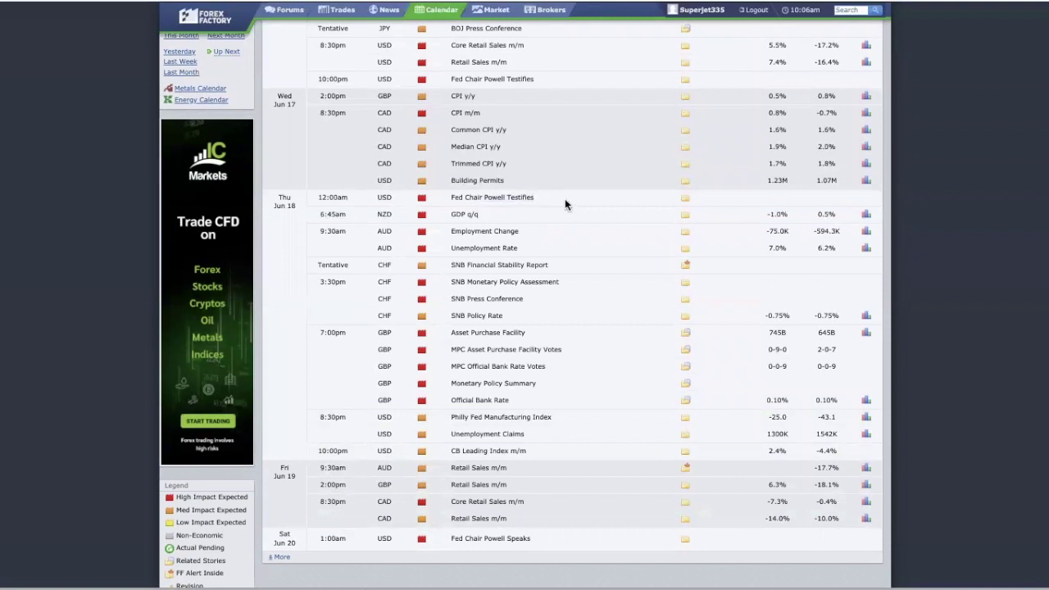
drag(495, 379, 465, 353)
drag(431, 281, 583, 285)
click(574, 279)
drag(491, 300, 526, 300)
scroll(524, 311, up, 3)
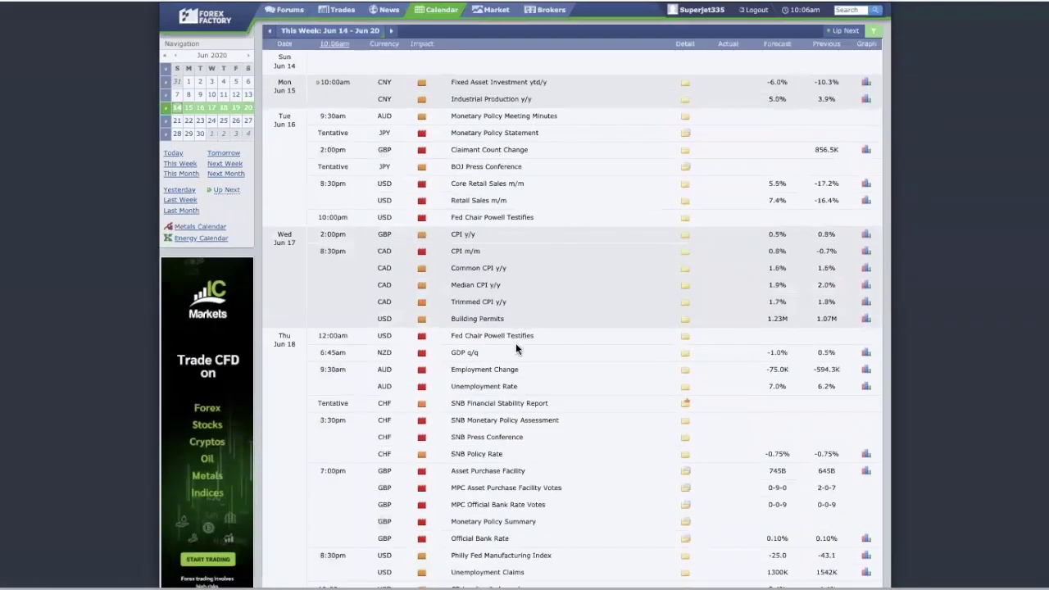
Examine the calendar's JPY policy events on Jun 16 and the AUD, GBP and USD events on Jun 18.
scroll(555, 348, down, 4)
scroll(546, 352, up, 4)
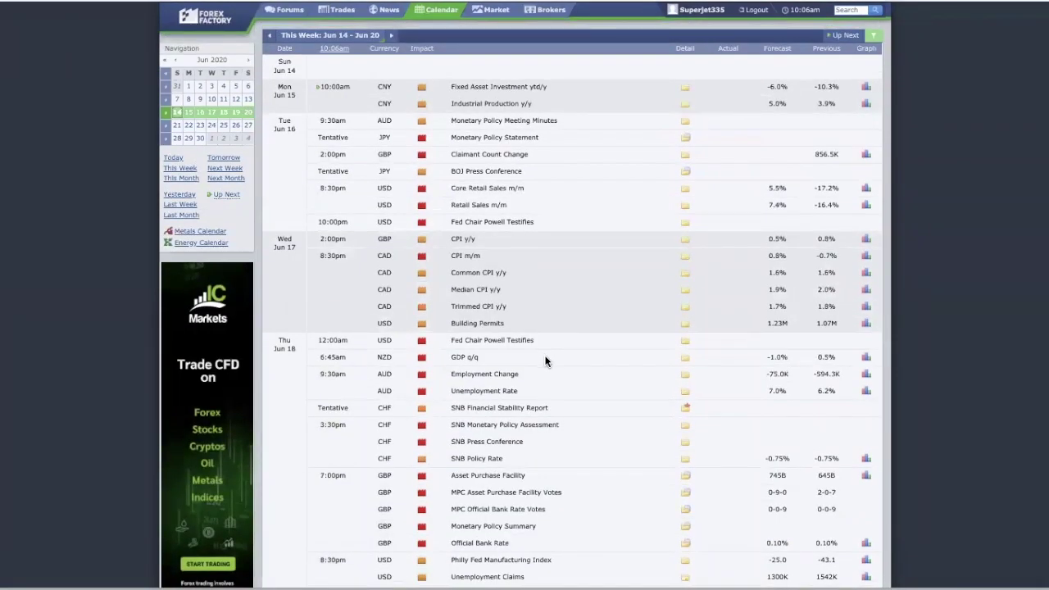
drag(469, 136, 596, 162)
click(464, 398)
scroll(515, 384, down, 3)
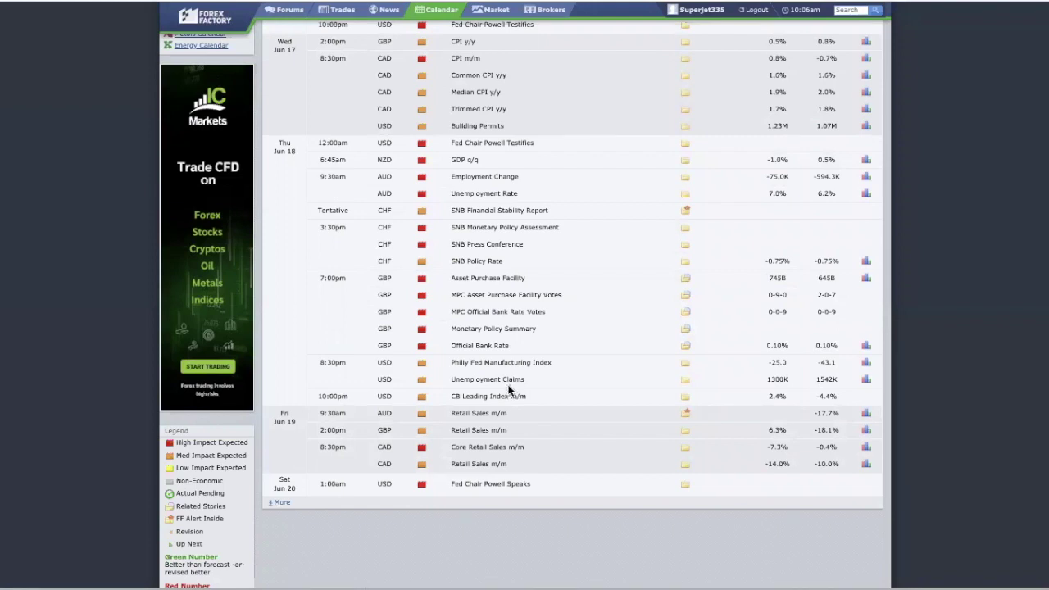
drag(453, 311, 466, 359)
click(468, 359)
scroll(511, 353, up, 2)
scroll(606, 193, up, 1)
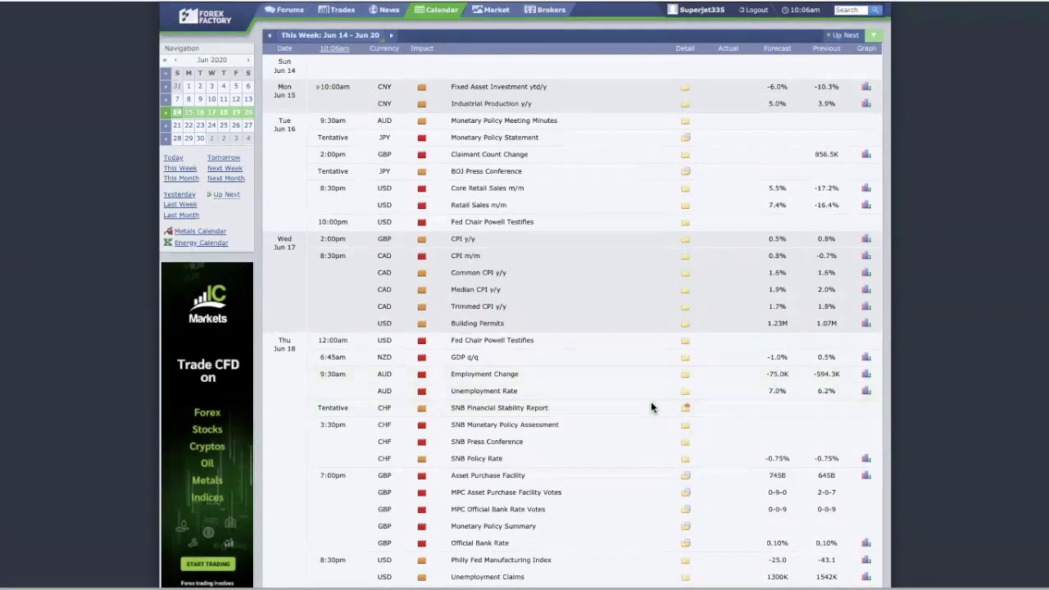
scroll(653, 401, down, 3)
scroll(652, 400, up, 2)
scroll(652, 401, up, 1)
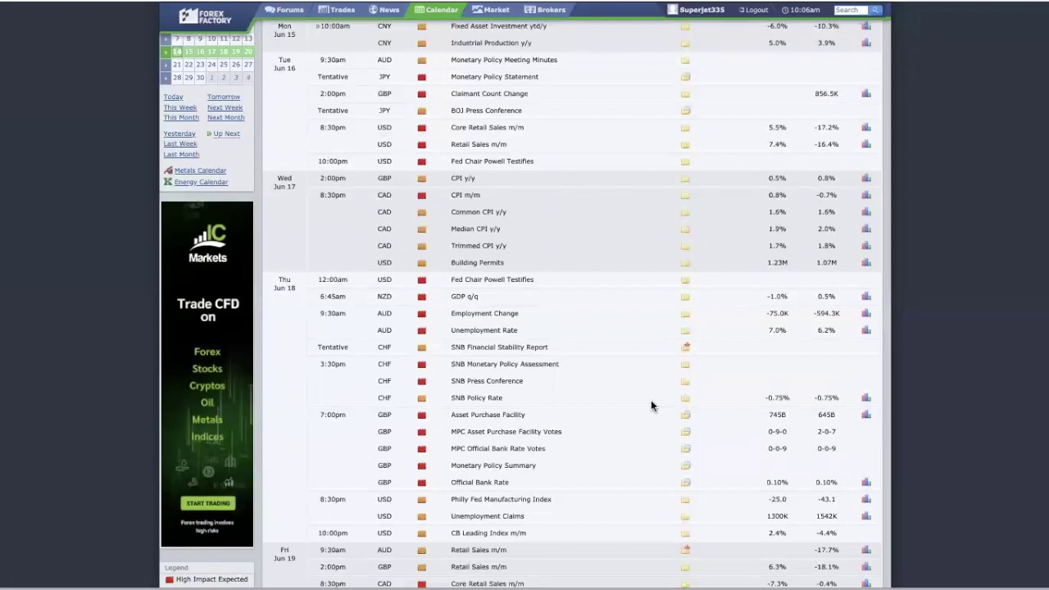
scroll(652, 402, down, 3)
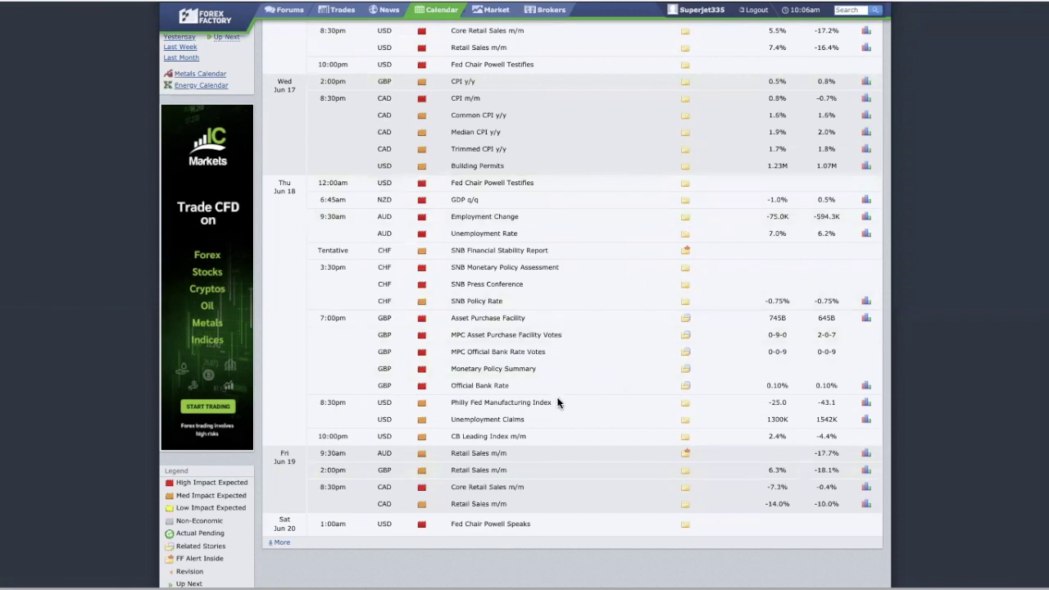
scroll(558, 400, up, 1)
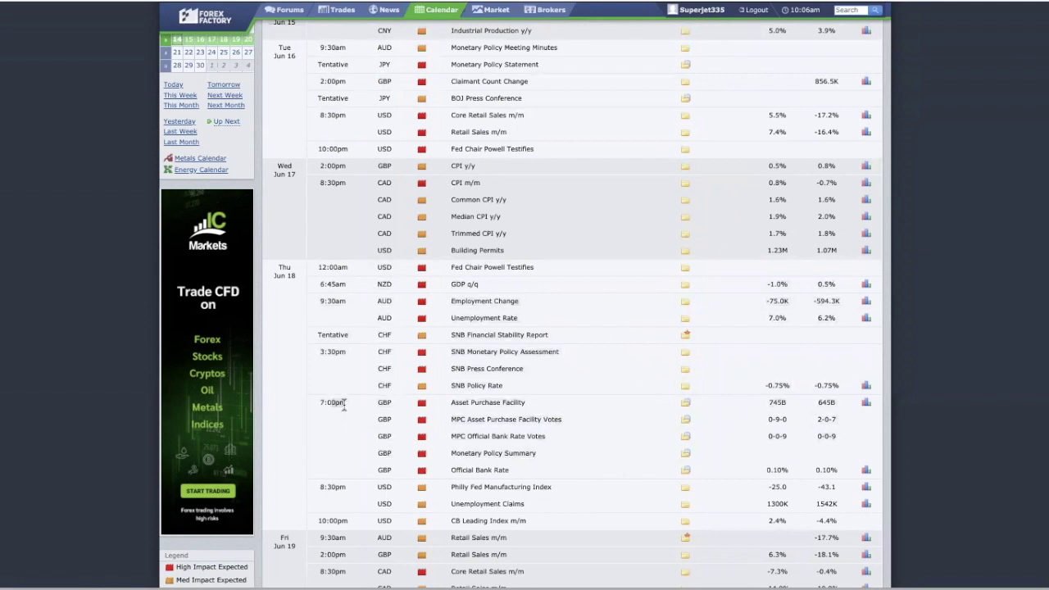
scroll(340, 412, down, 1)
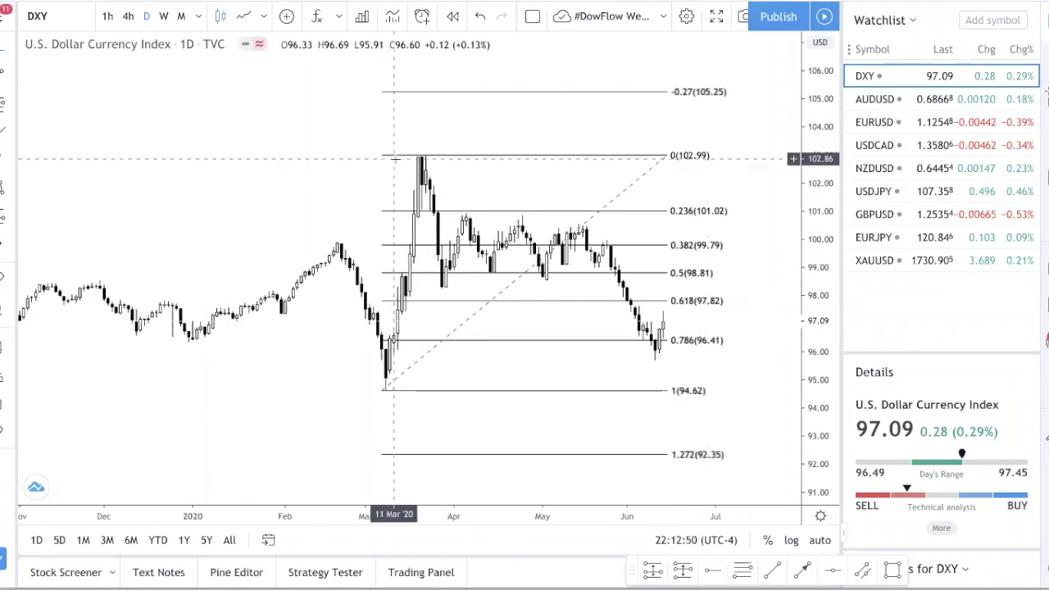
Switch to the TradingView DXY chart, inspect it on the weekly timeframe, and return to the daily timeframe.
scroll(395, 159, up, 1)
scroll(624, 278, down, 2)
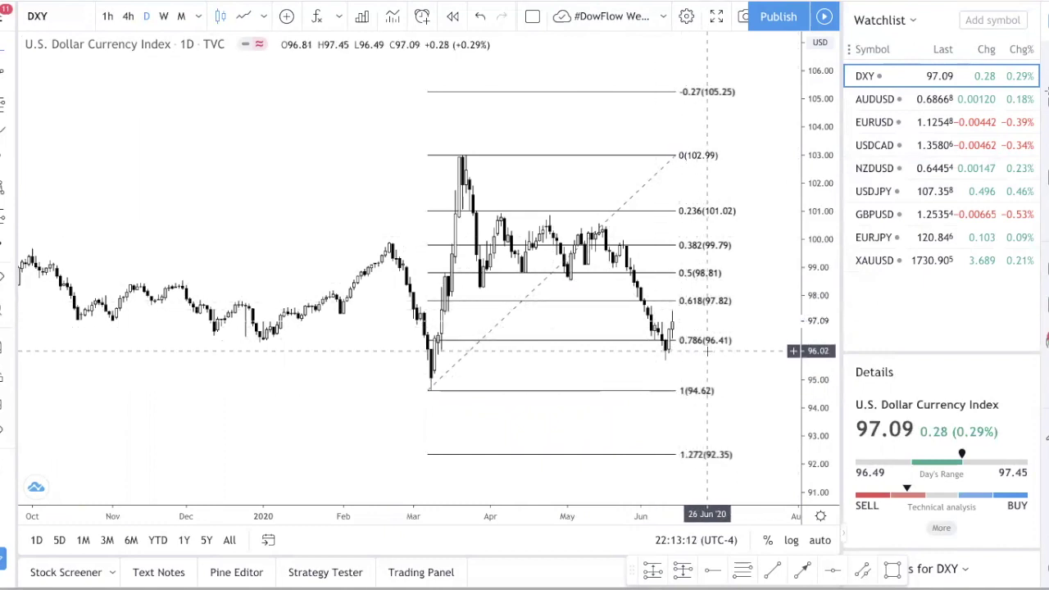
drag(728, 363, 700, 364)
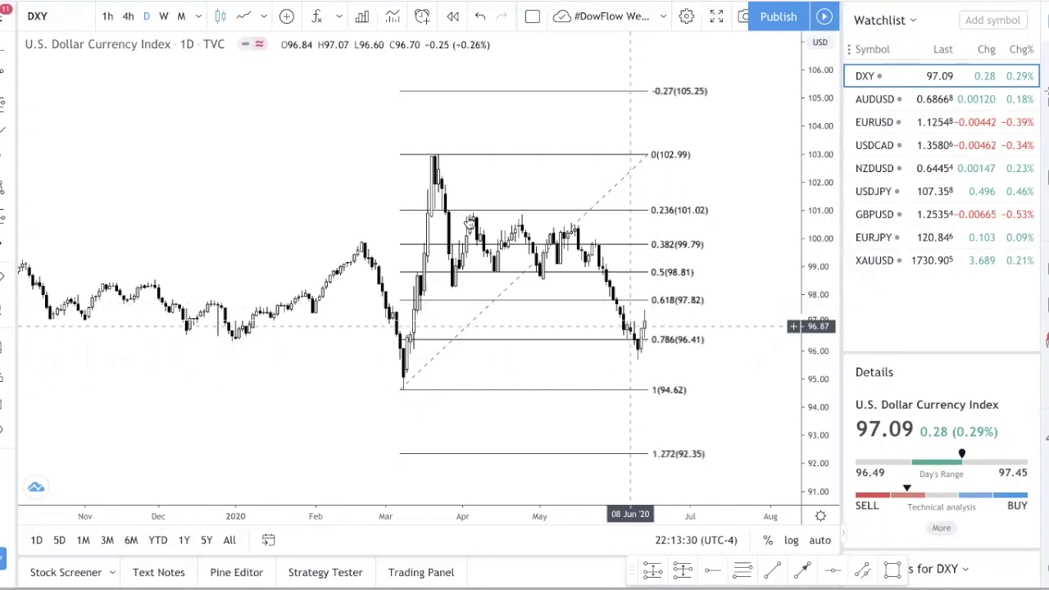
click(163, 16)
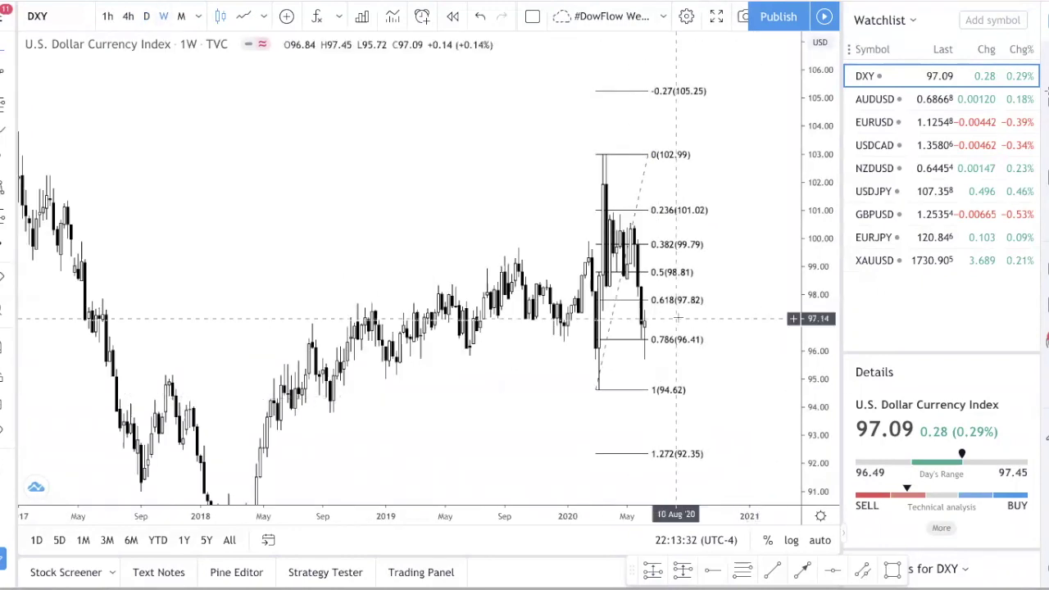
scroll(639, 320, up, 2)
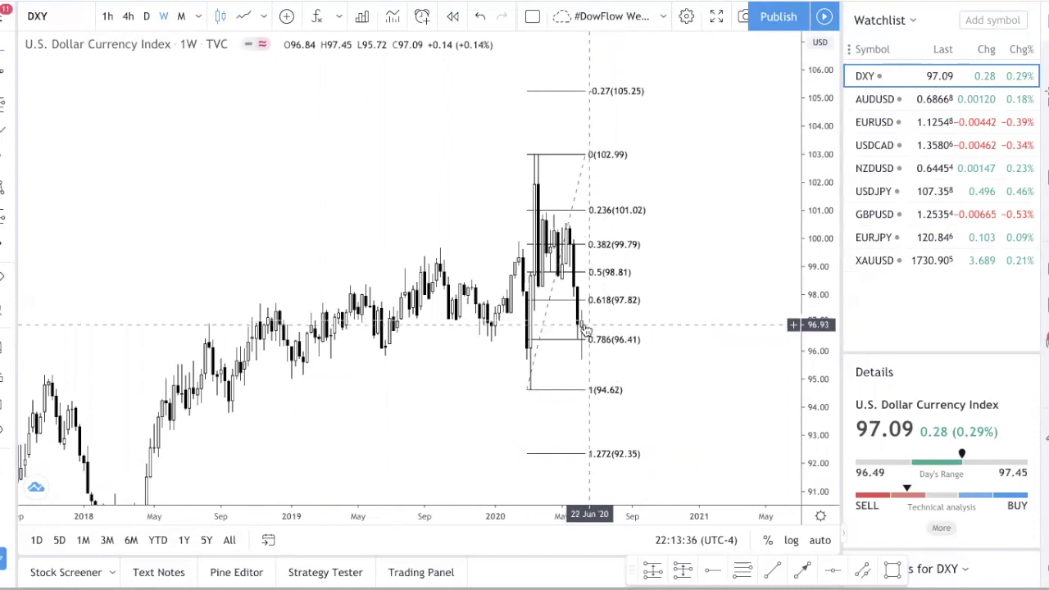
click(146, 16)
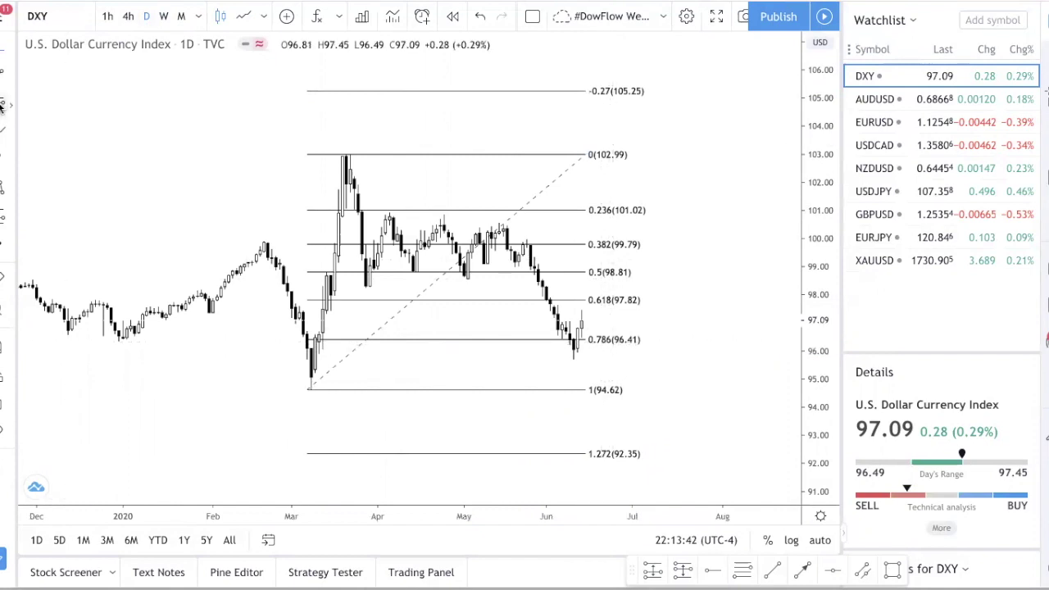
Draw an upward arrow on the DXY chart from about 96.84 beside the latest candle to about 98.43.
click(804, 573)
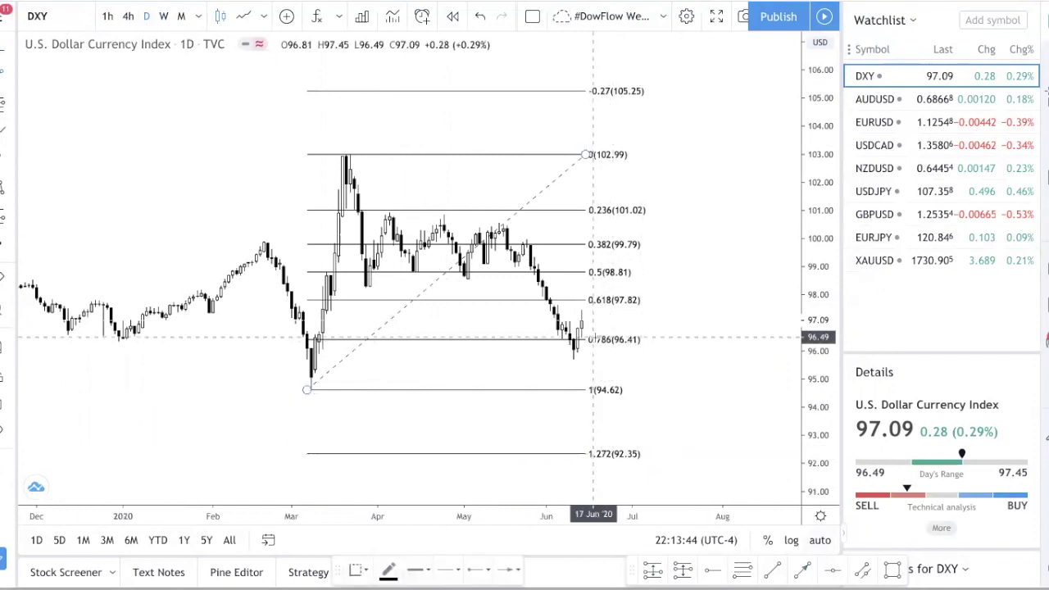
click(593, 327)
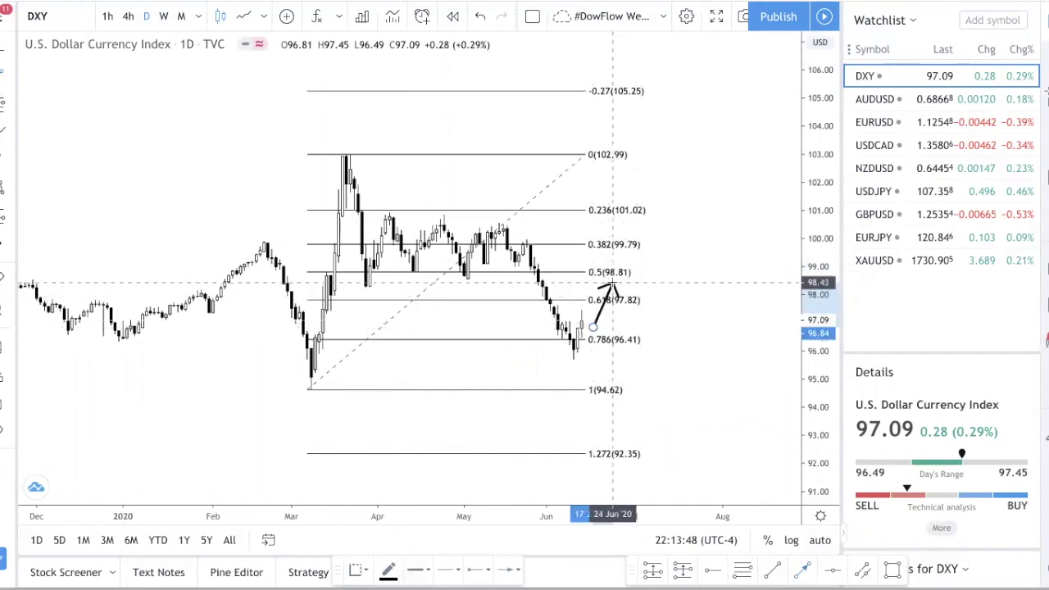
click(612, 283)
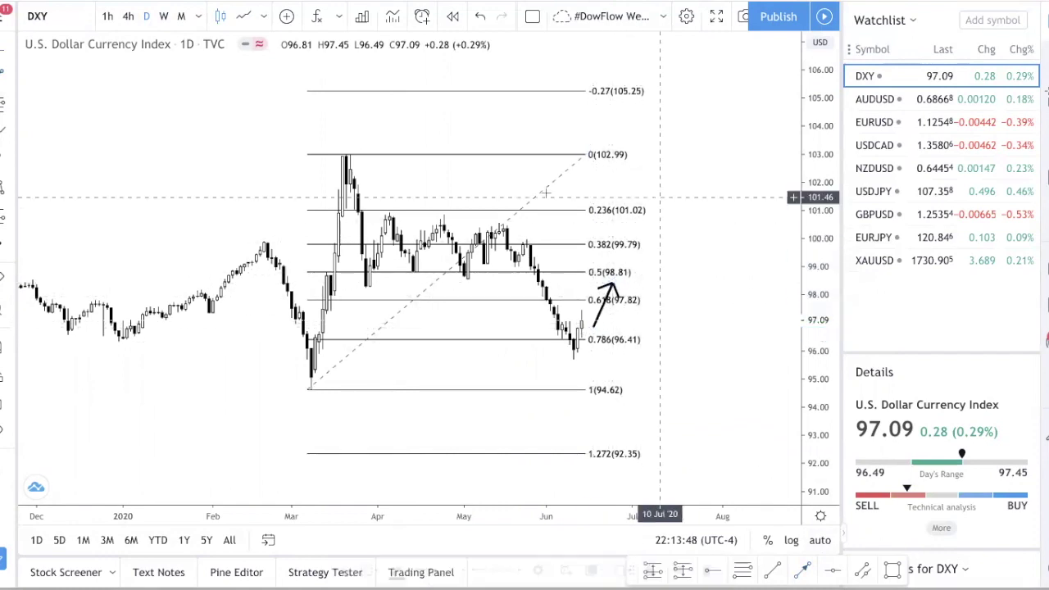
Draw a rising extended trend line on DXY from about 97.99 on 17 Mar through about 99 in early June.
click(779, 575)
click(332, 295)
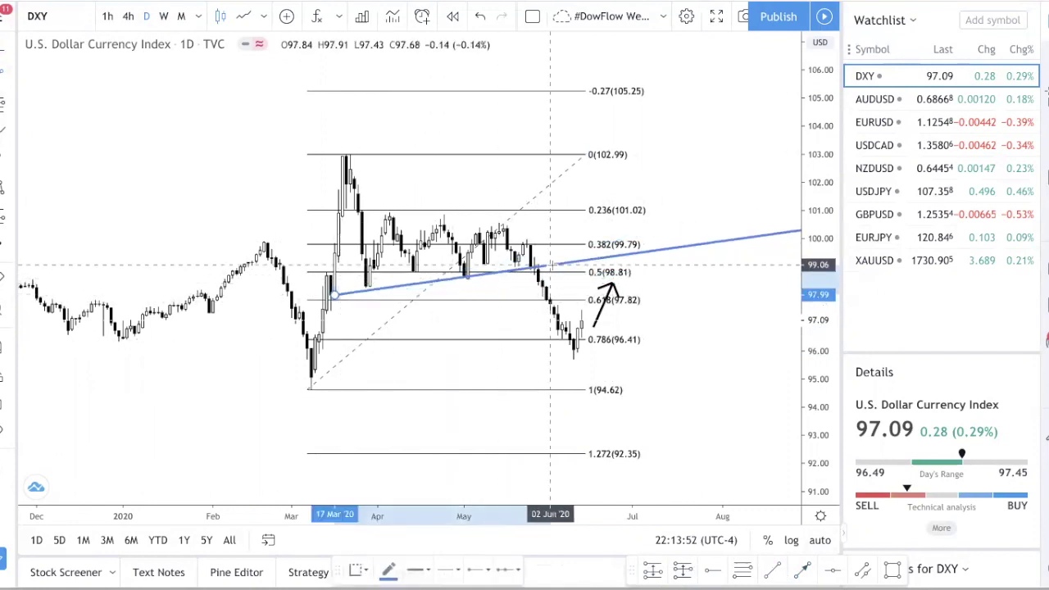
click(555, 268)
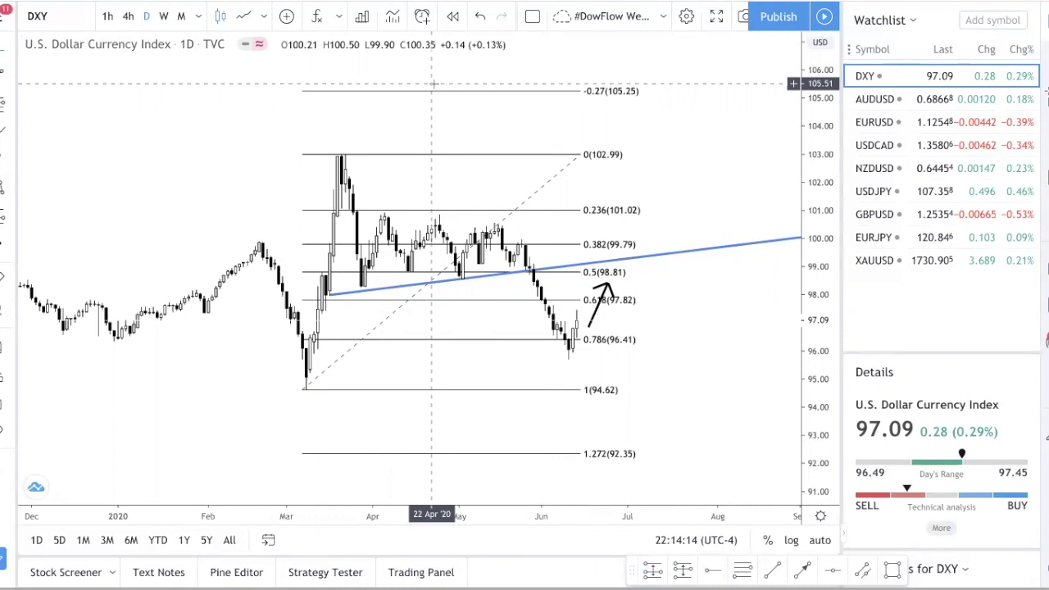
Move the projection arrow's tip to about 98.78 on 25 Jun, at the 0.5 Fibonacci level.
click(604, 279)
drag(604, 279, 606, 266)
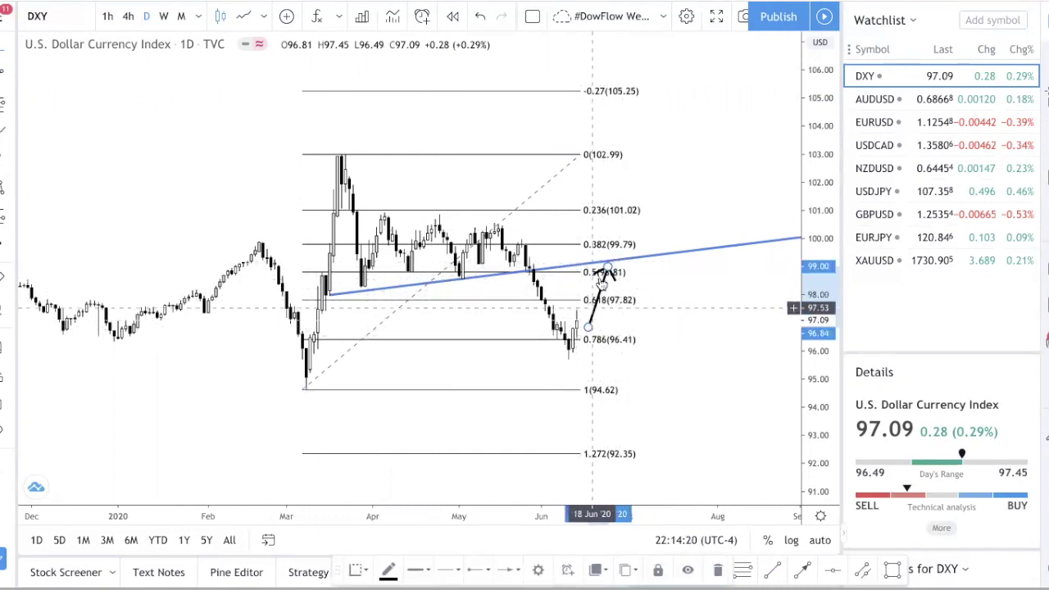
mouse_move(607, 268)
mouse_down()
mouse_move(600, 284)
mouse_move(611, 273)
mouse_up()
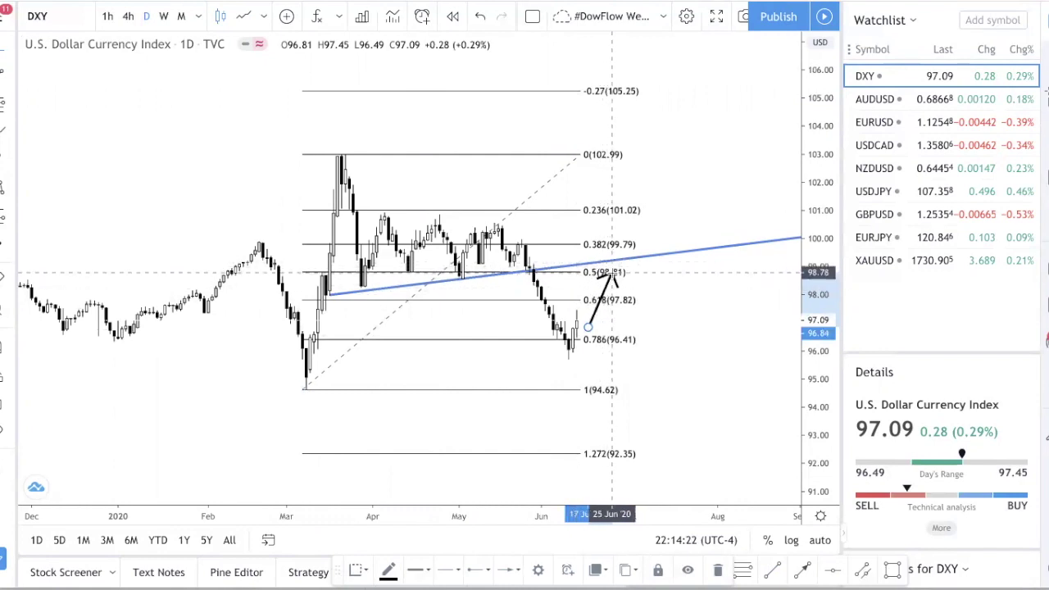
Place a horizontal line at about 97.80 along the 0.618 Fibonacci level on DXY and deselect it.
scroll(610, 273, right, 1)
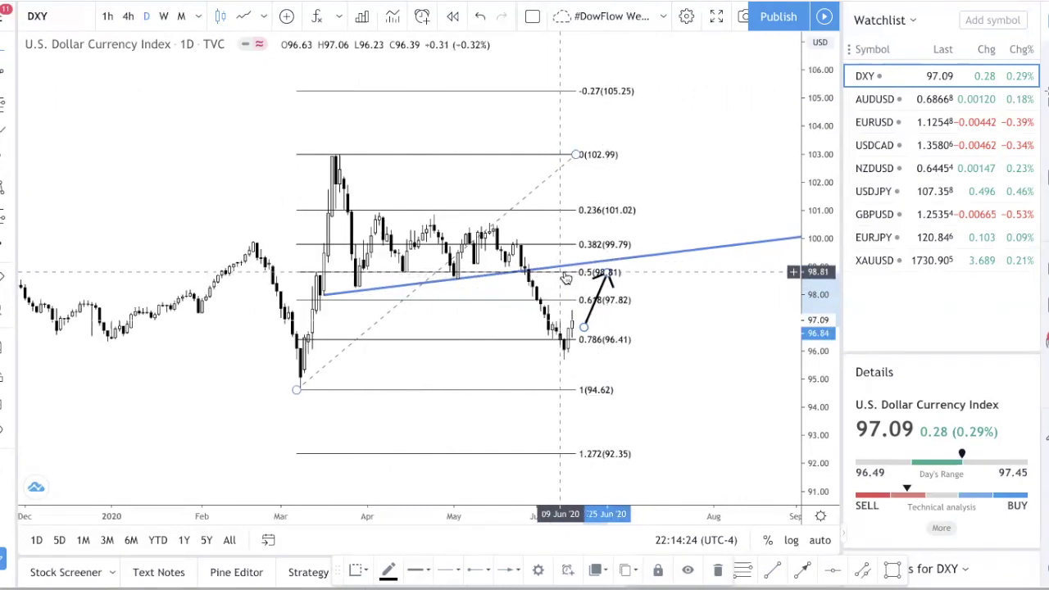
scroll(569, 290, left, 1)
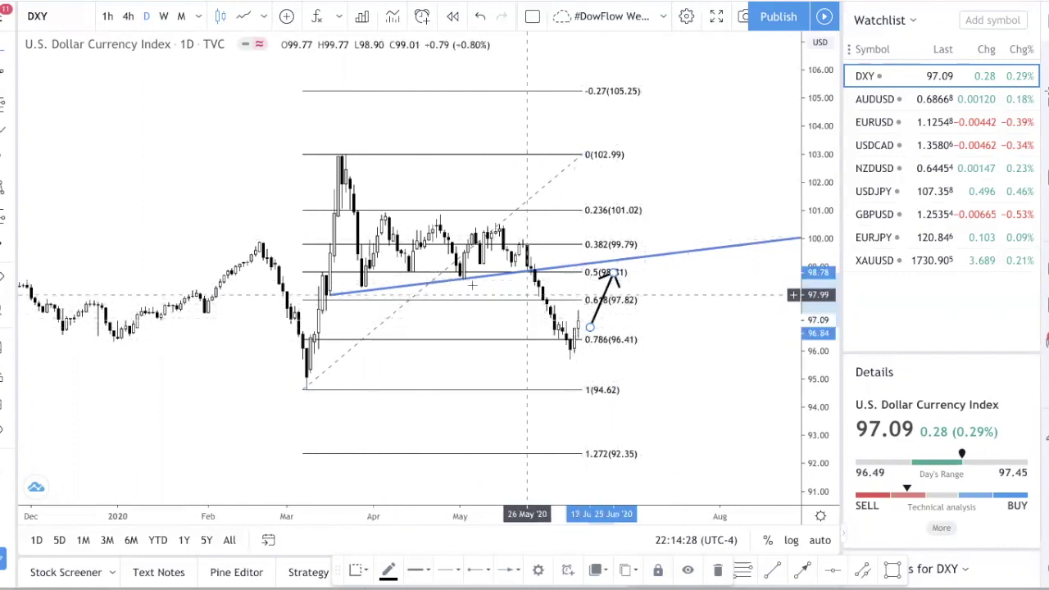
drag(447, 307, 444, 307)
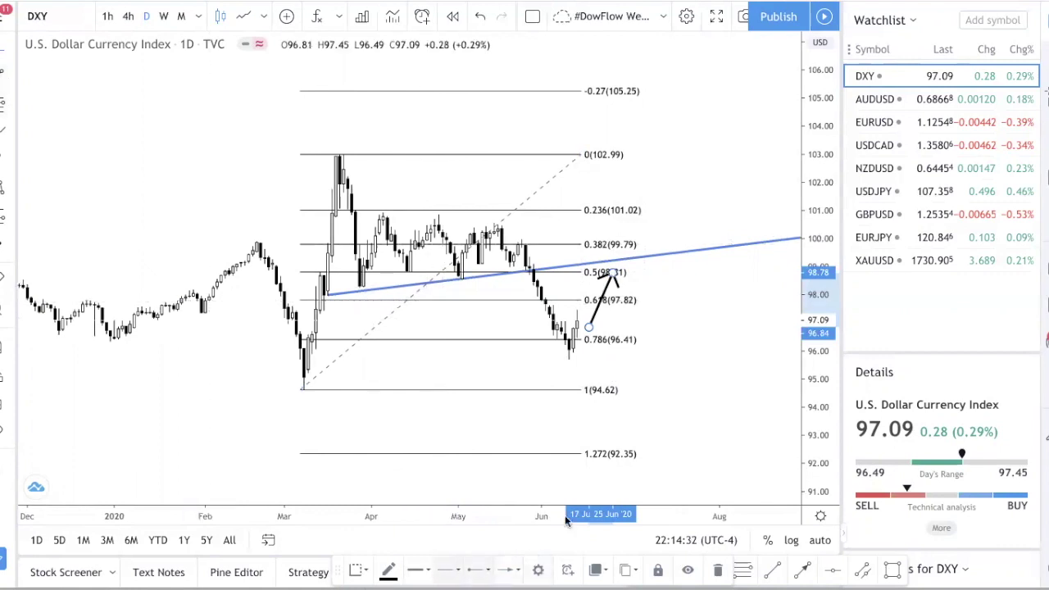
click(835, 572)
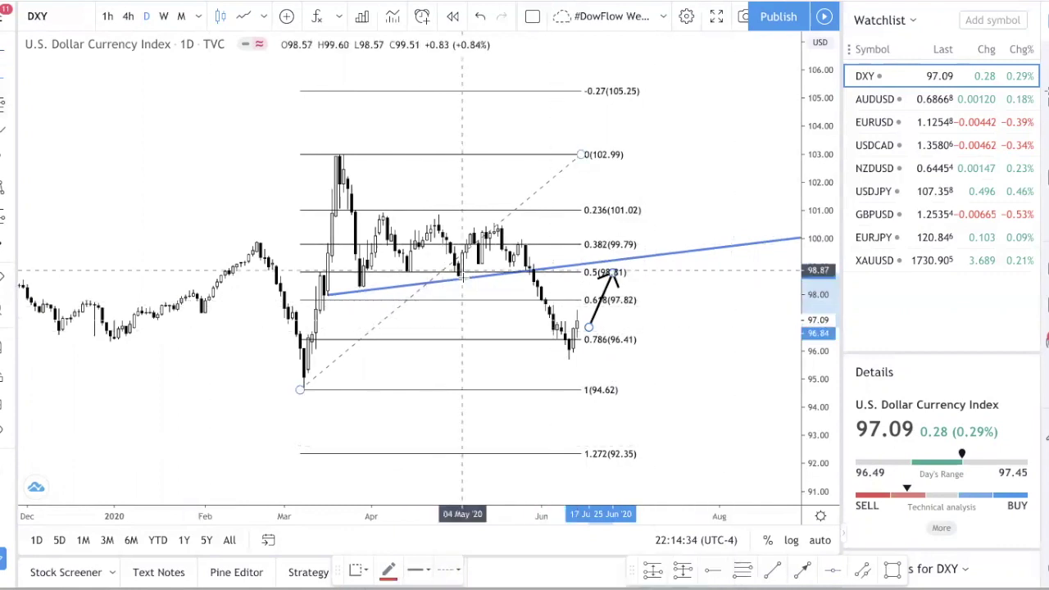
click(450, 300)
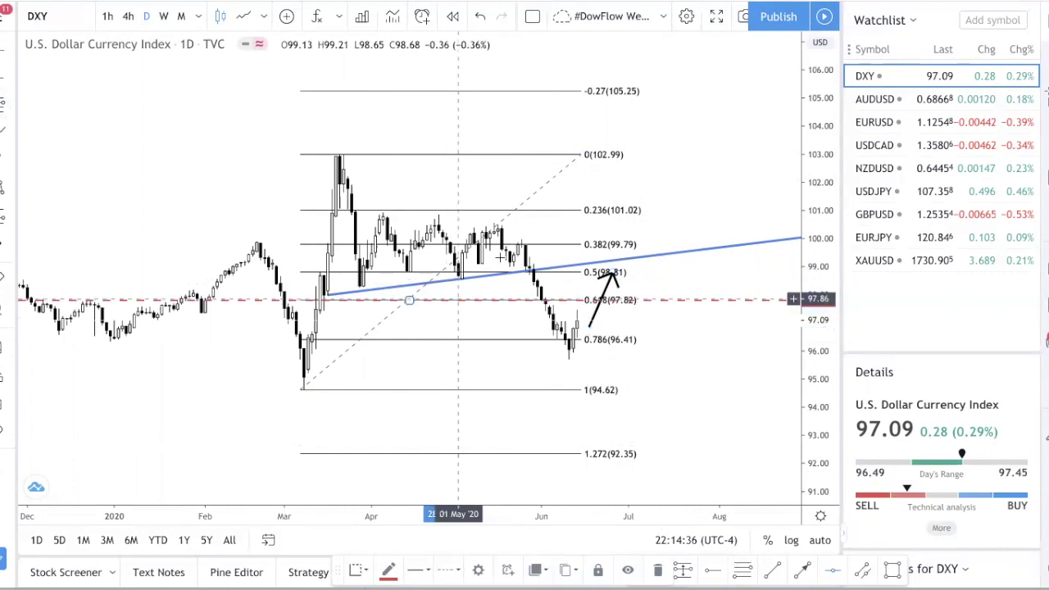
click(596, 382)
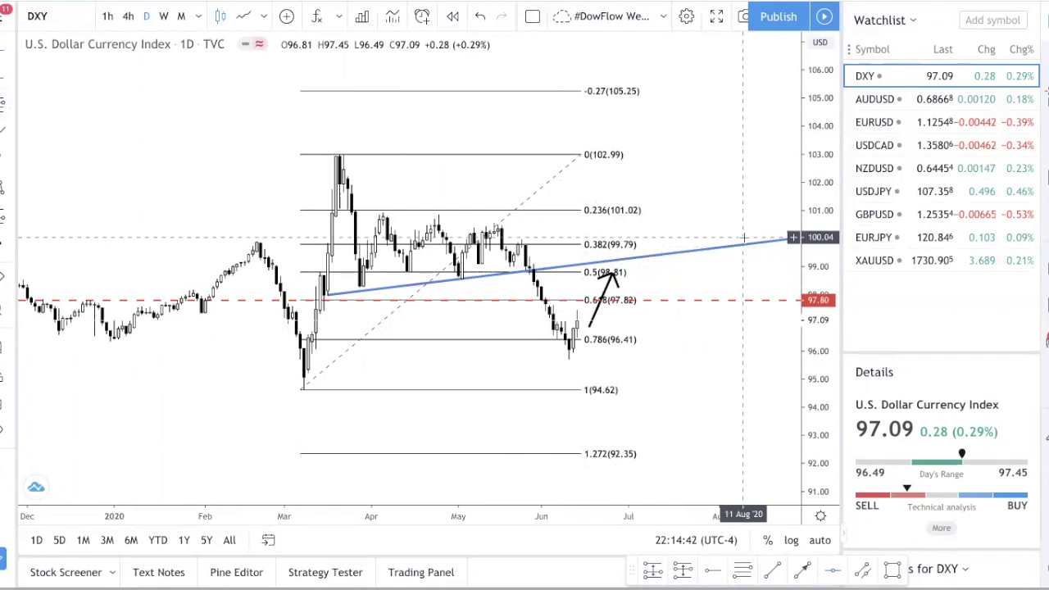
Open the AUDUSD chart from the watchlist and delete the dashed red line at 0.69782.
click(922, 101)
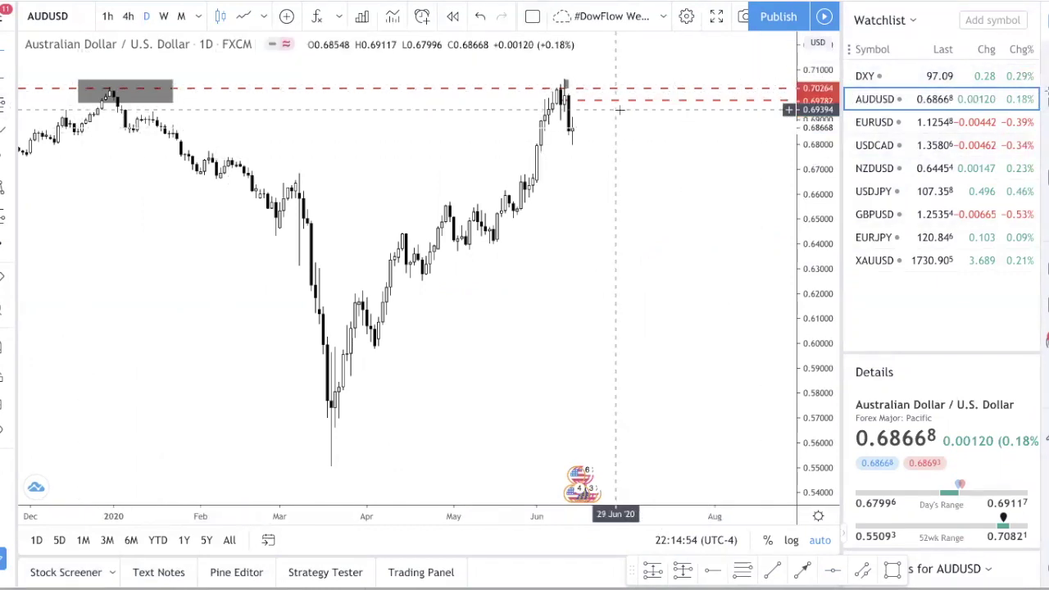
scroll(217, 69, up, 1)
scroll(134, 64, up, 1)
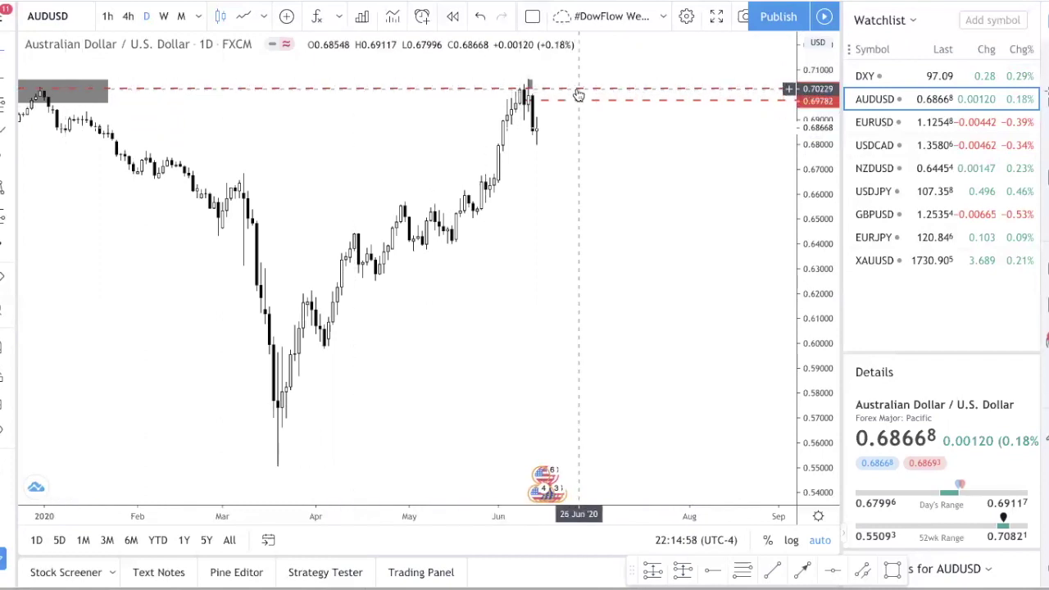
scroll(654, 132, down, 2)
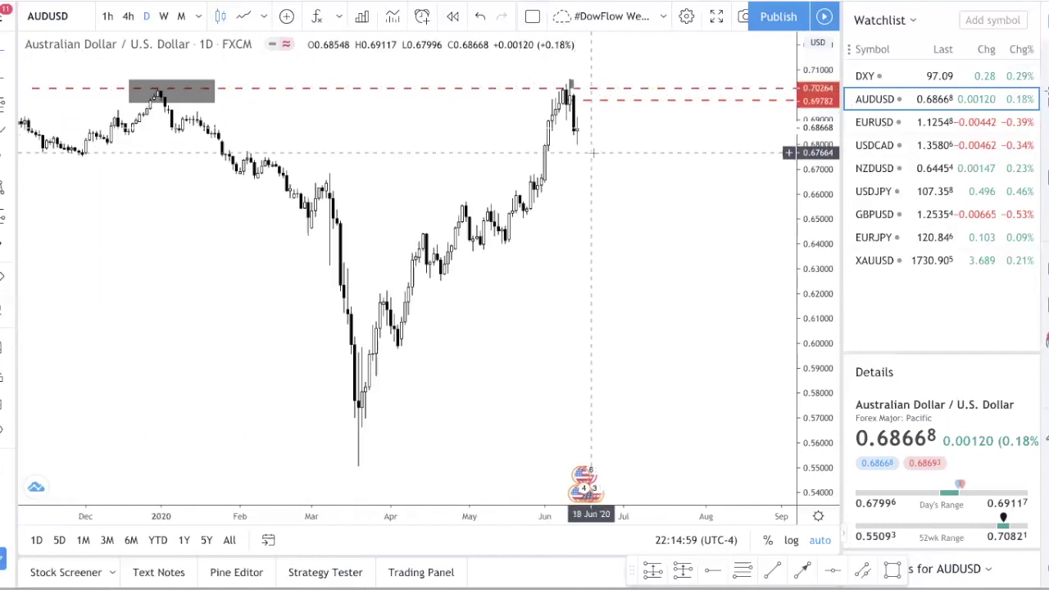
click(656, 100)
key(Delete)
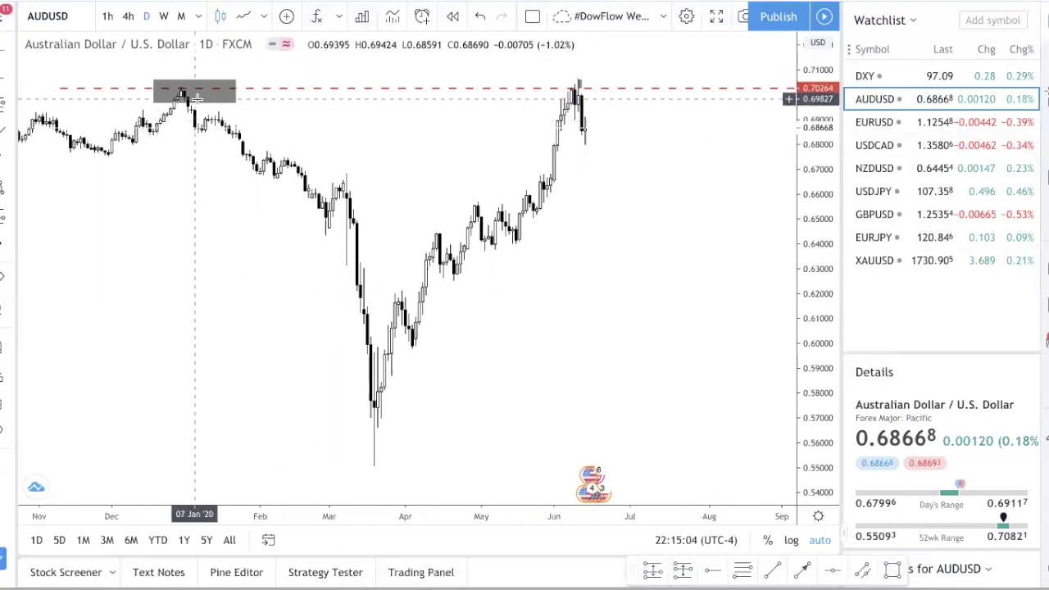
Lower the dashed red horizontal line on AUDUSD to about 0.6892 and delete the grey rectangle over the high around New Year 2020.
drag(820, 174, 812, 239)
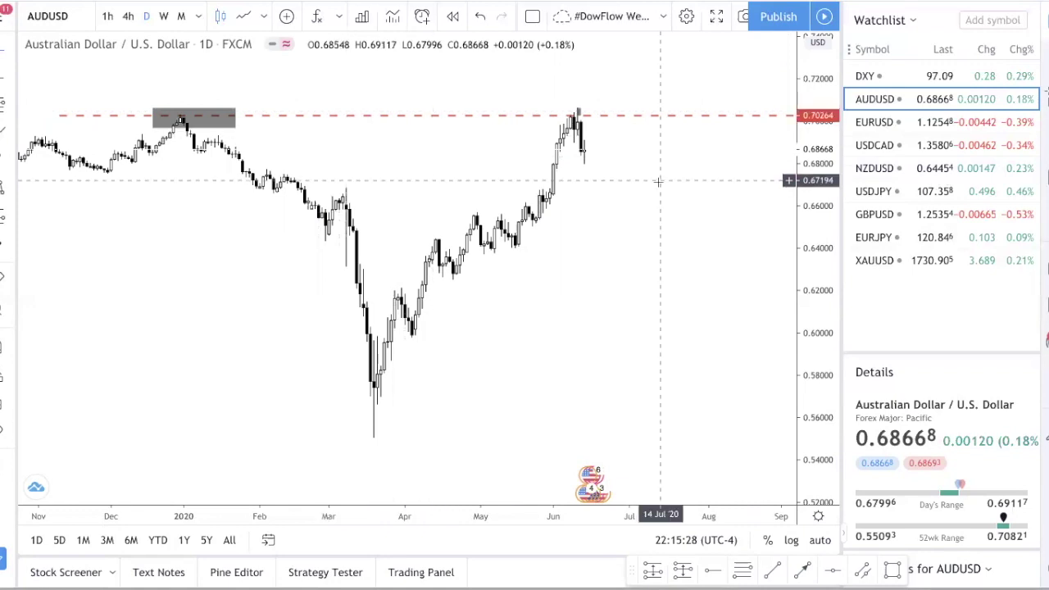
drag(641, 115, 632, 145)
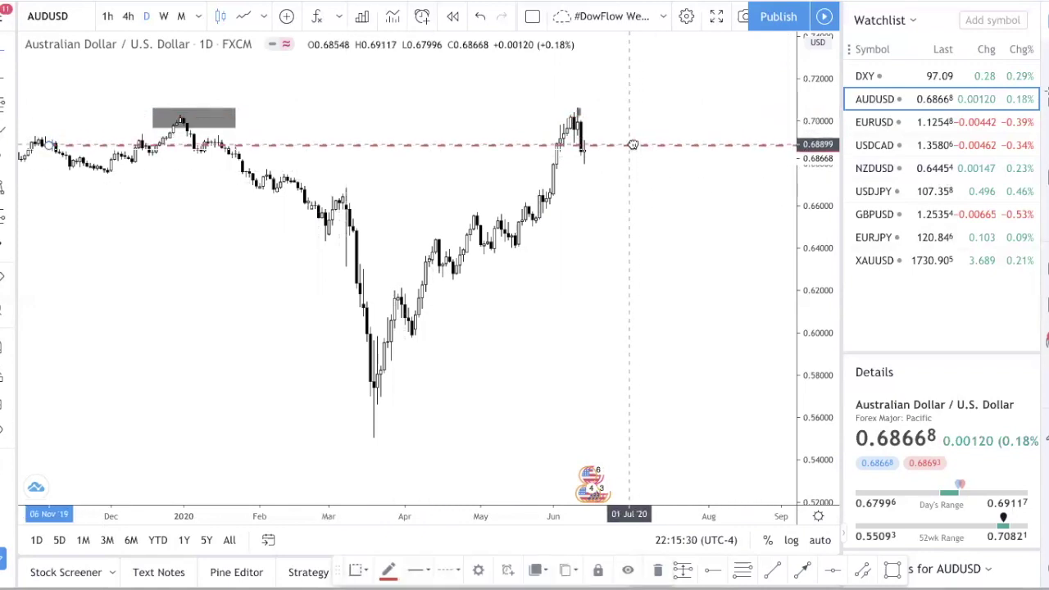
click(661, 118)
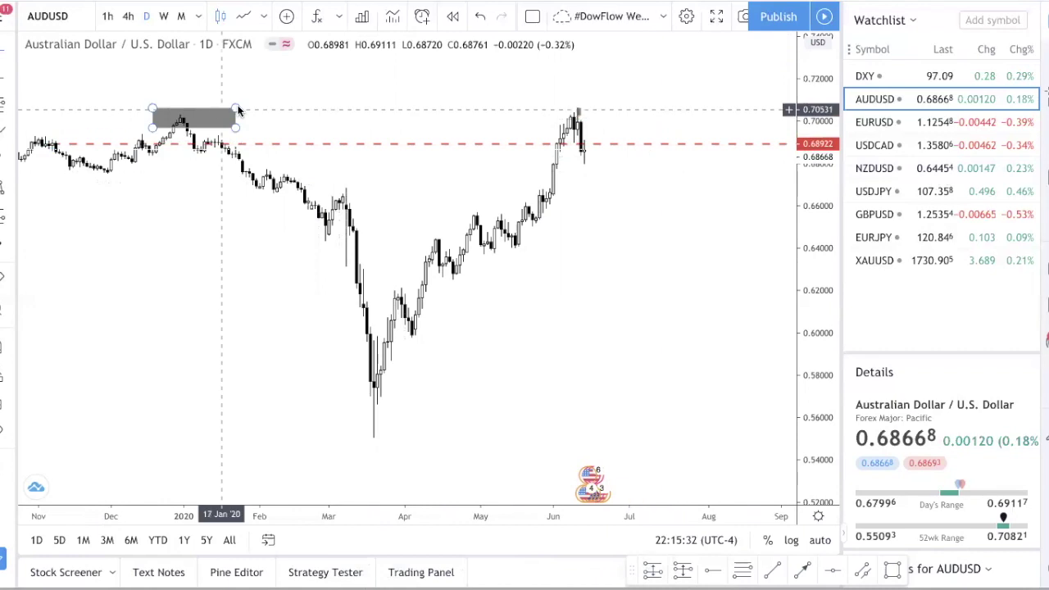
click(215, 116)
key(Delete)
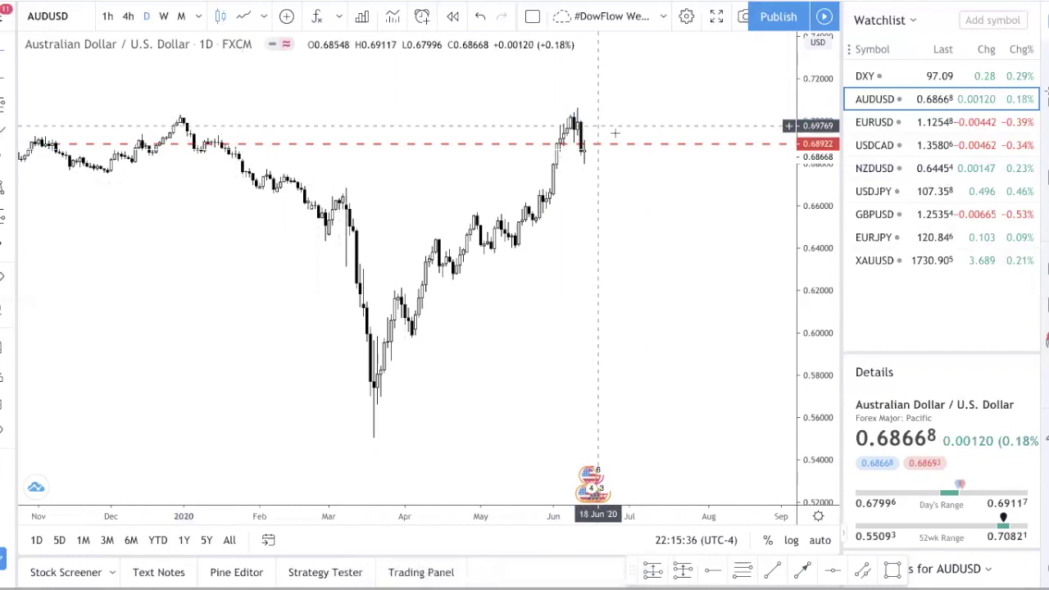
Fine-tune the dashed red line on AUDUSD to 0.69030 and deselect it.
scroll(580, 124, up, 2)
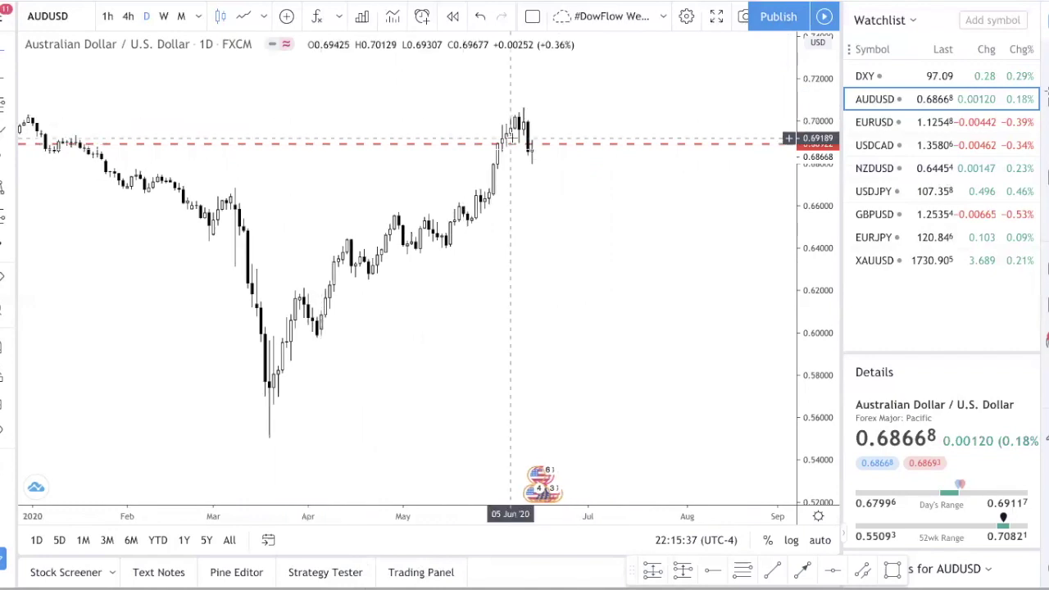
click(576, 144)
click(625, 332)
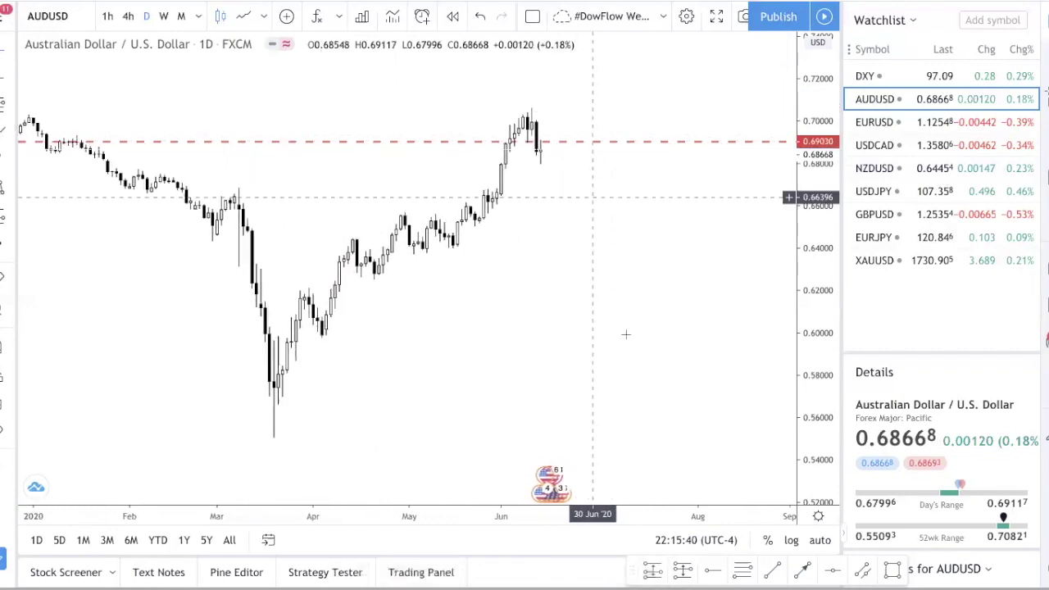
Focus on the recent AUDUSD price action and switch the chart to the 4-hour timeframe.
scroll(604, 328, down, 3)
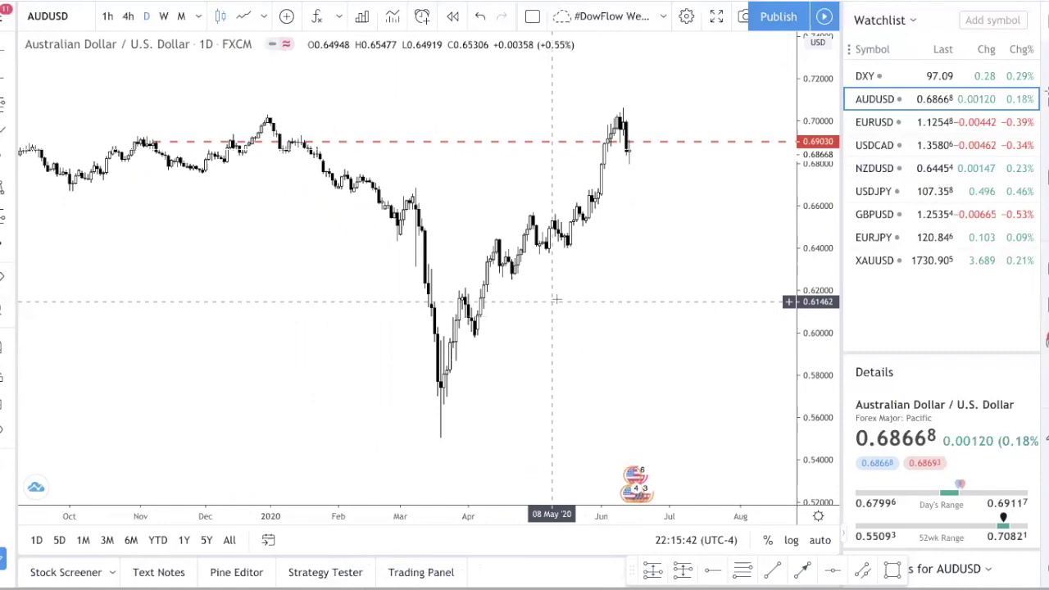
scroll(613, 201, up, 2)
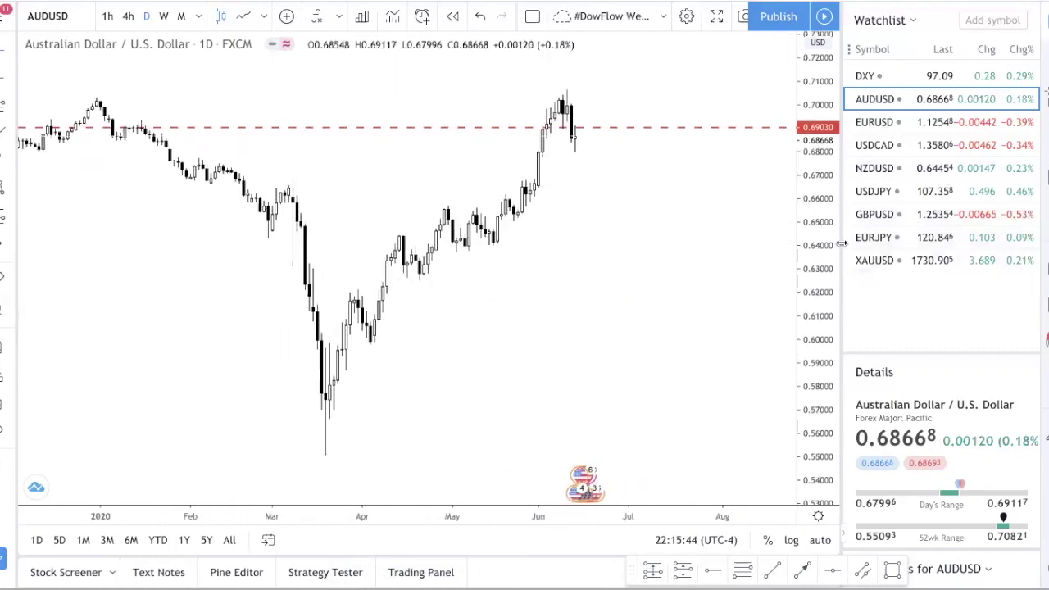
scroll(510, 266, up, 2)
drag(511, 267, 793, 298)
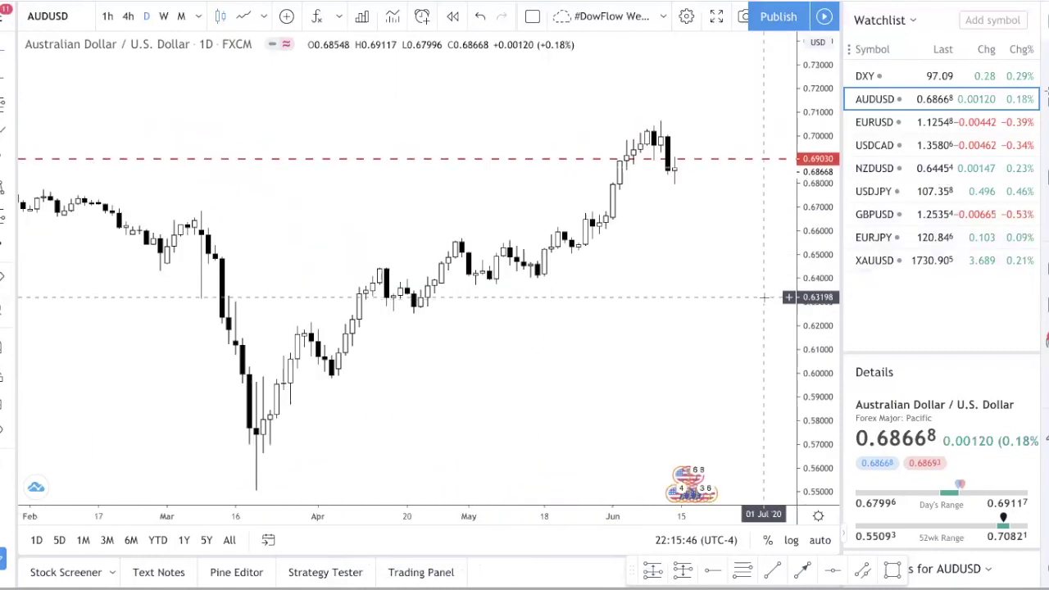
scroll(762, 297, up, 2)
drag(680, 296, 648, 290)
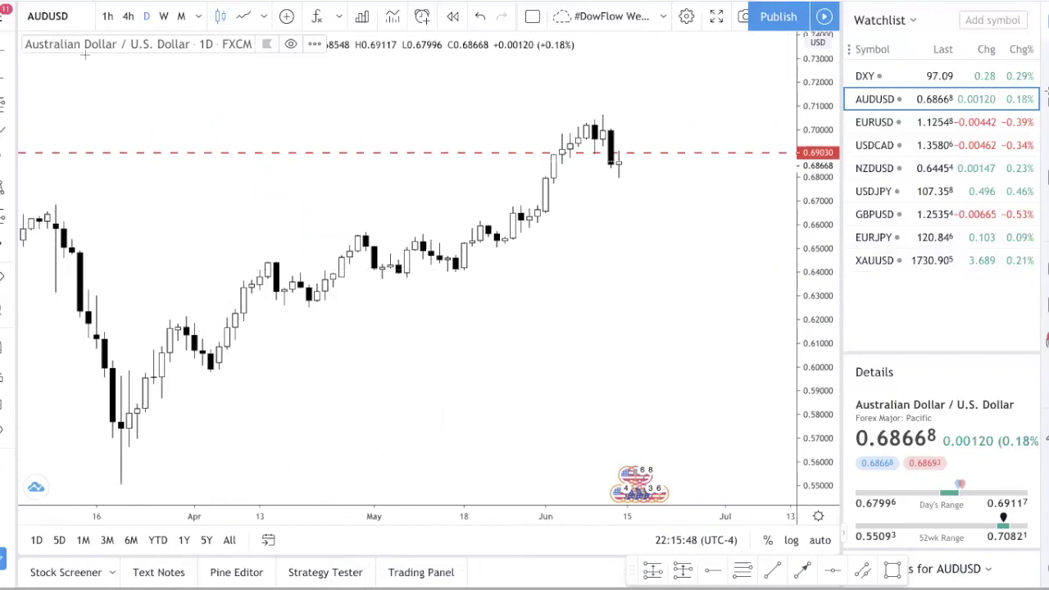
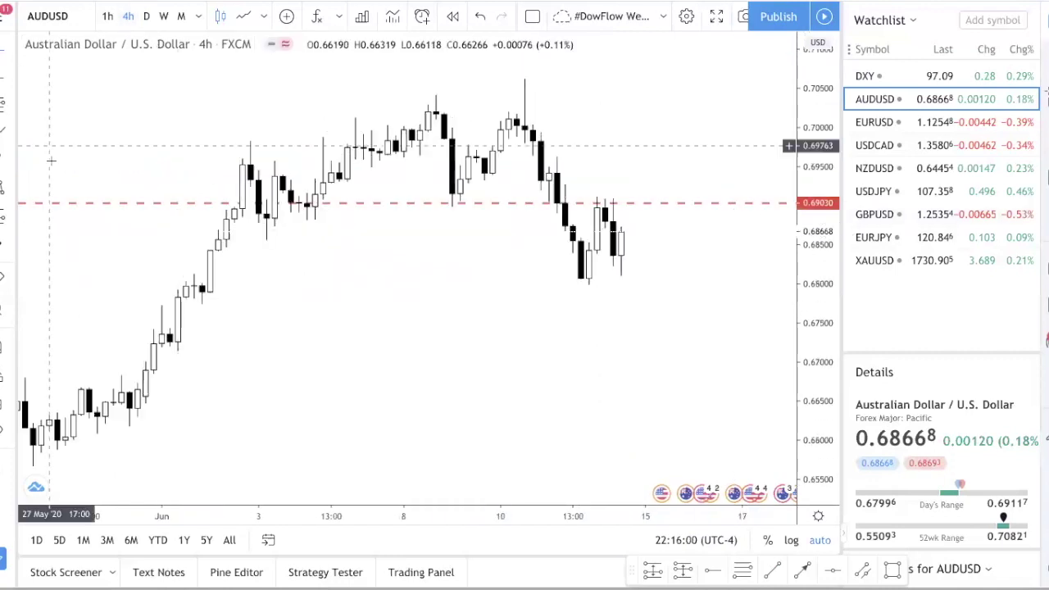
click(147, 18)
click(128, 17)
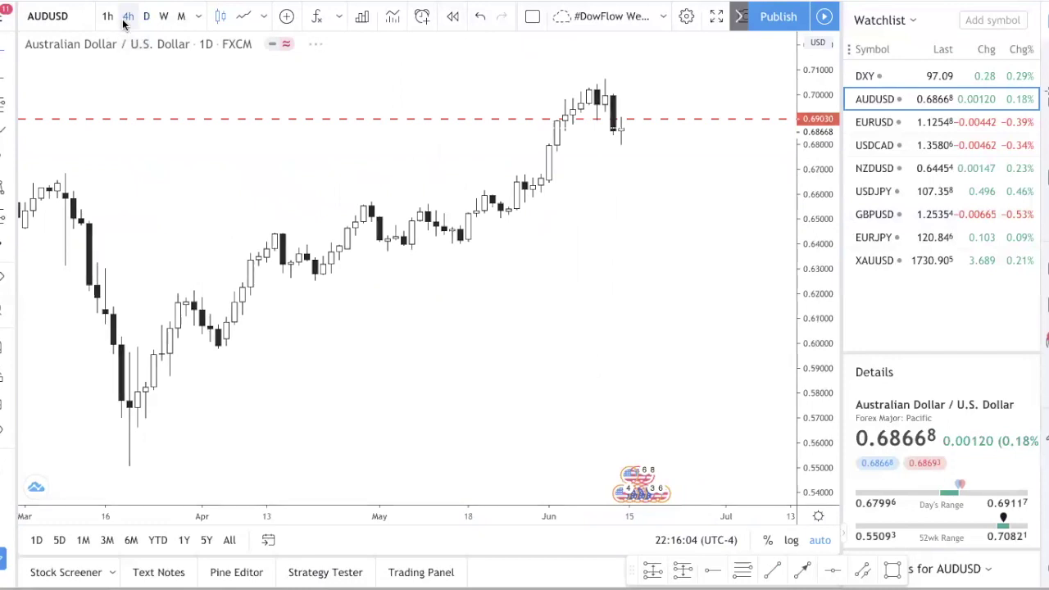
Mark the two June highs with rectangles, about 0.7010–0.7053 on 7–9 Jun and 0.7015–0.7061 on 10–11 Jun.
click(892, 570)
drag(355, 86, 461, 119)
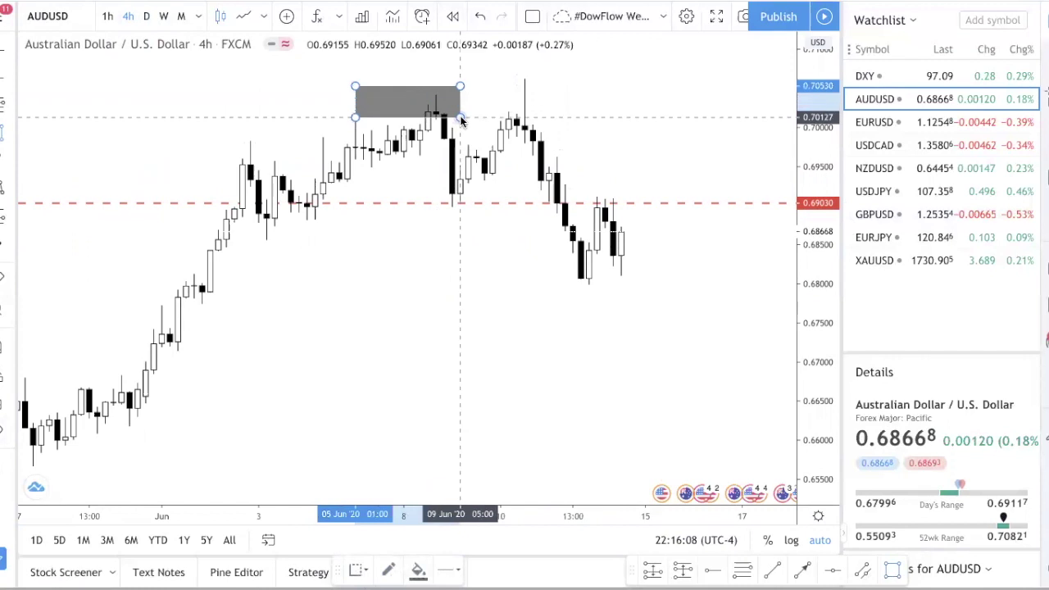
drag(355, 118, 388, 120)
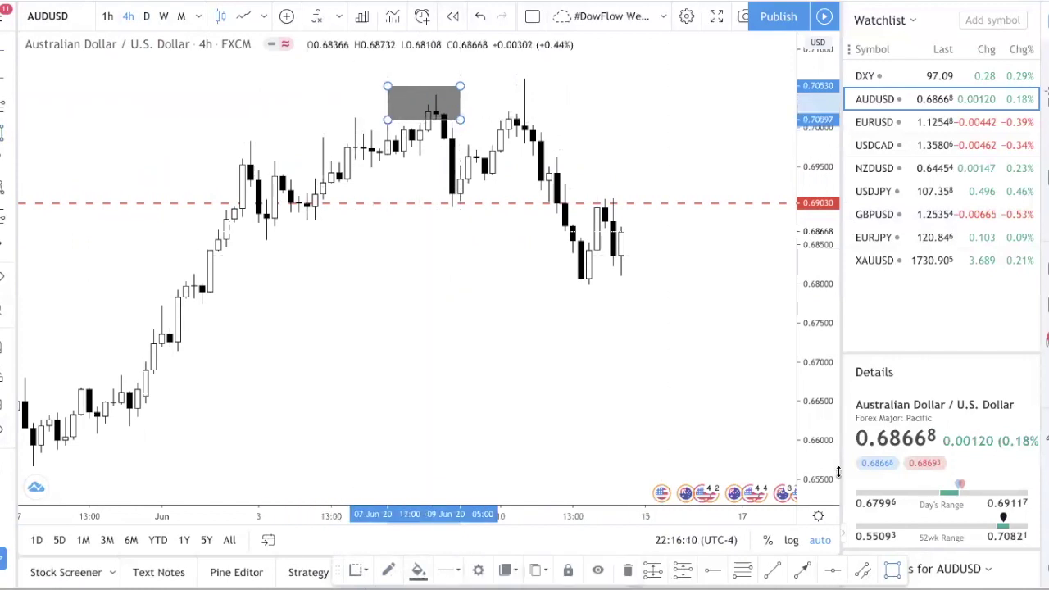
click(892, 571)
mouse_move(509, 81)
mouse_down()
mouse_move(568, 105)
mouse_move(565, 117)
mouse_up()
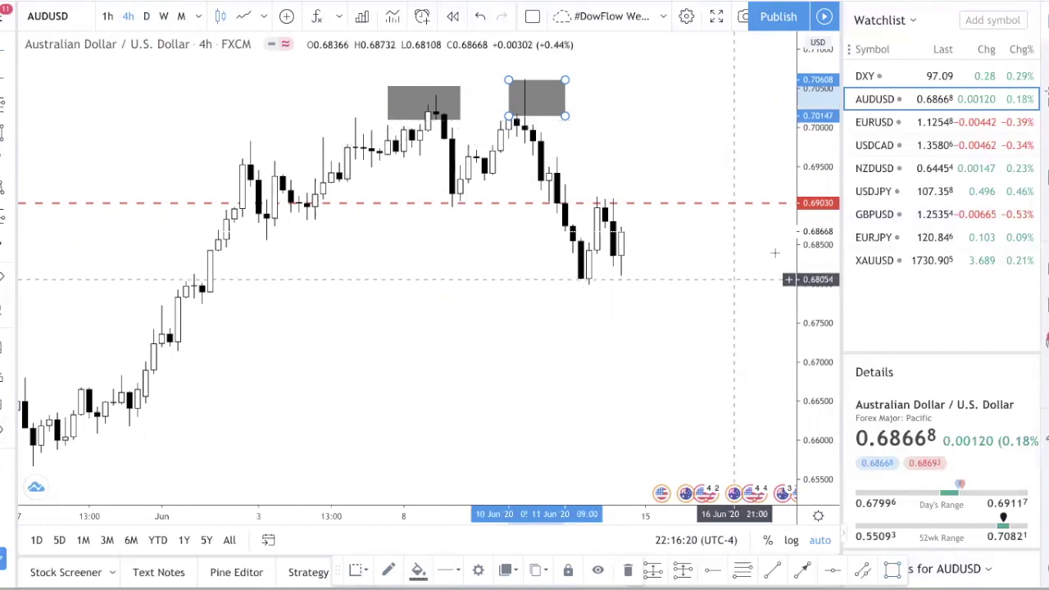
Review AUDUSD on the daily and weekly timeframes and return to the daily chart.
click(145, 17)
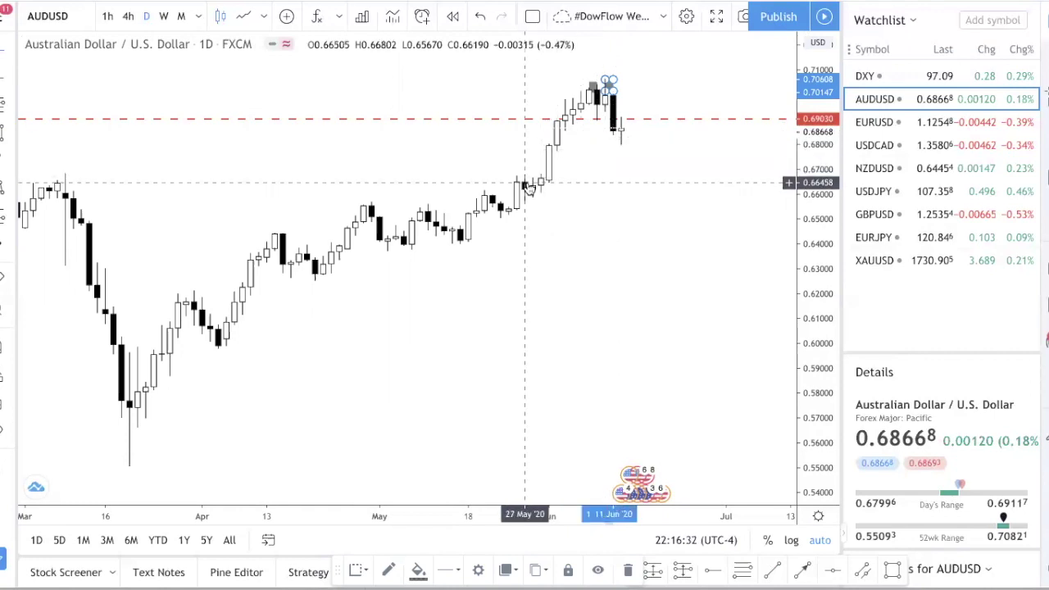
drag(593, 127, 622, 133)
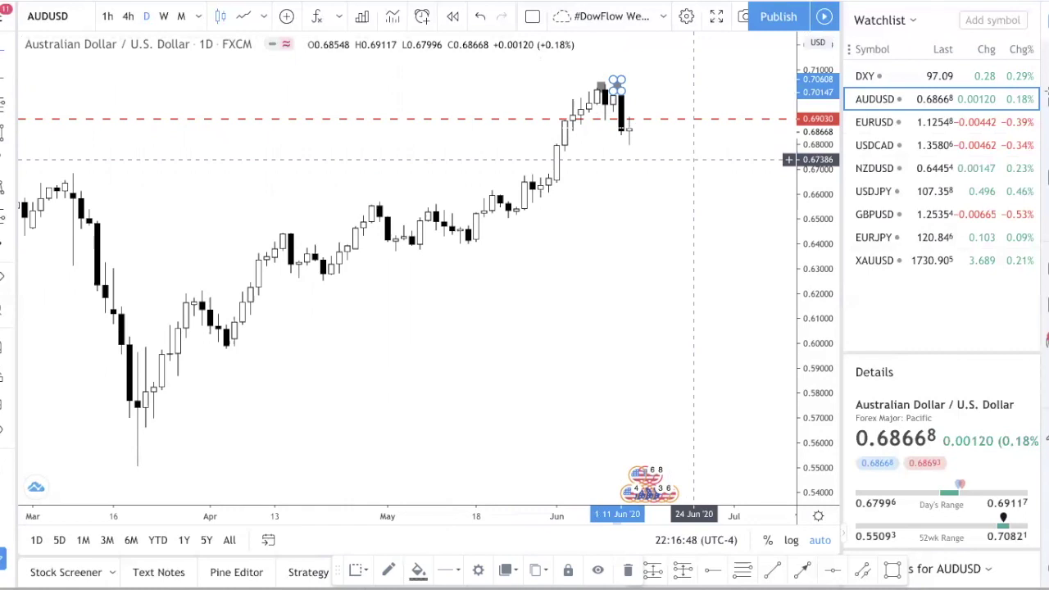
click(163, 16)
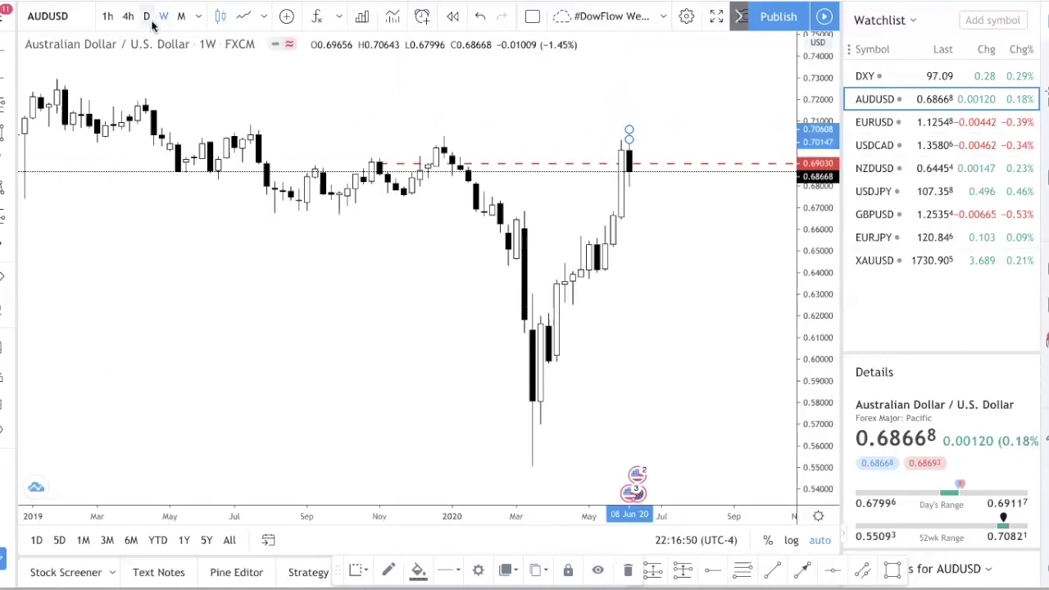
click(146, 17)
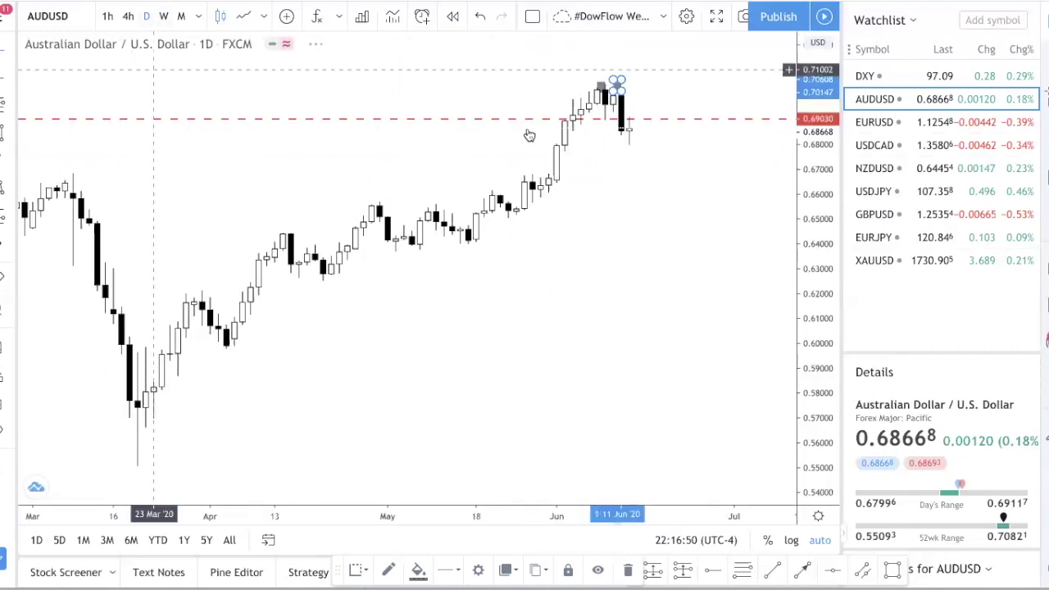
Raise the dashed red line slightly to 0.69061 and check it against the December and January price action.
click(618, 121)
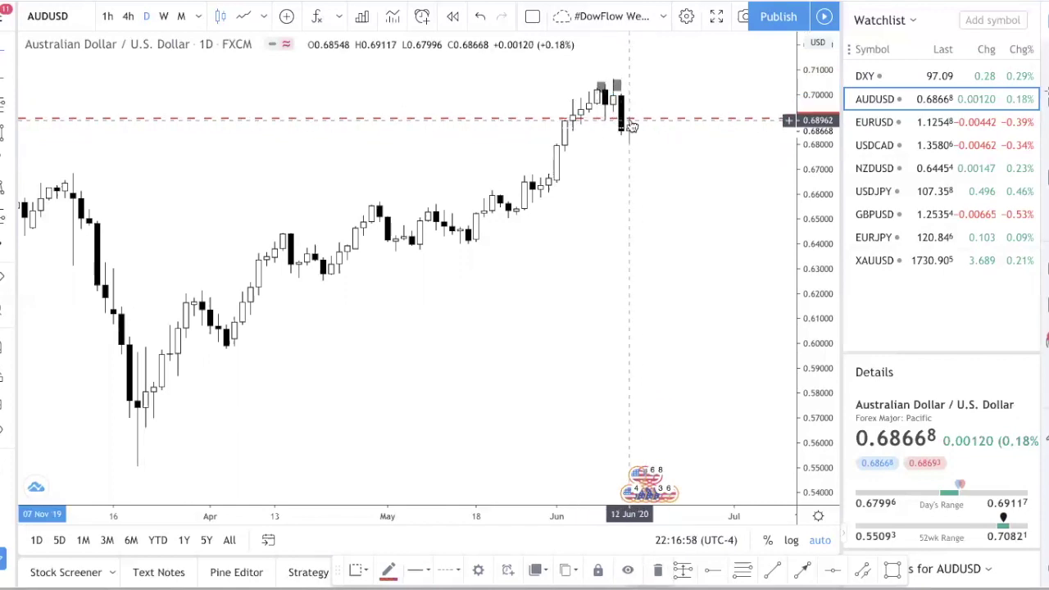
scroll(627, 122, down, 4)
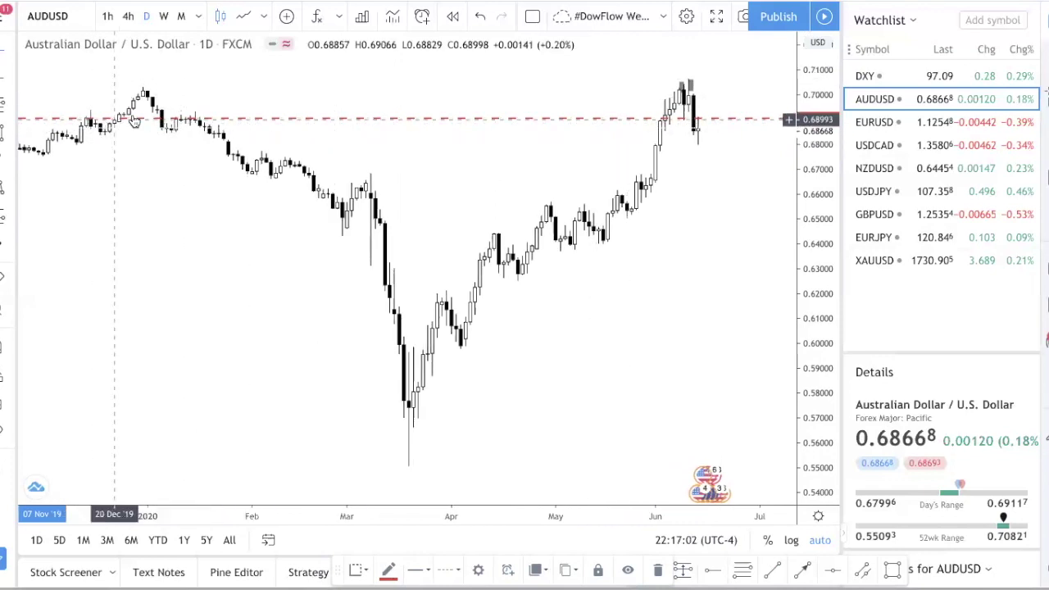
scroll(721, 172, up, 3)
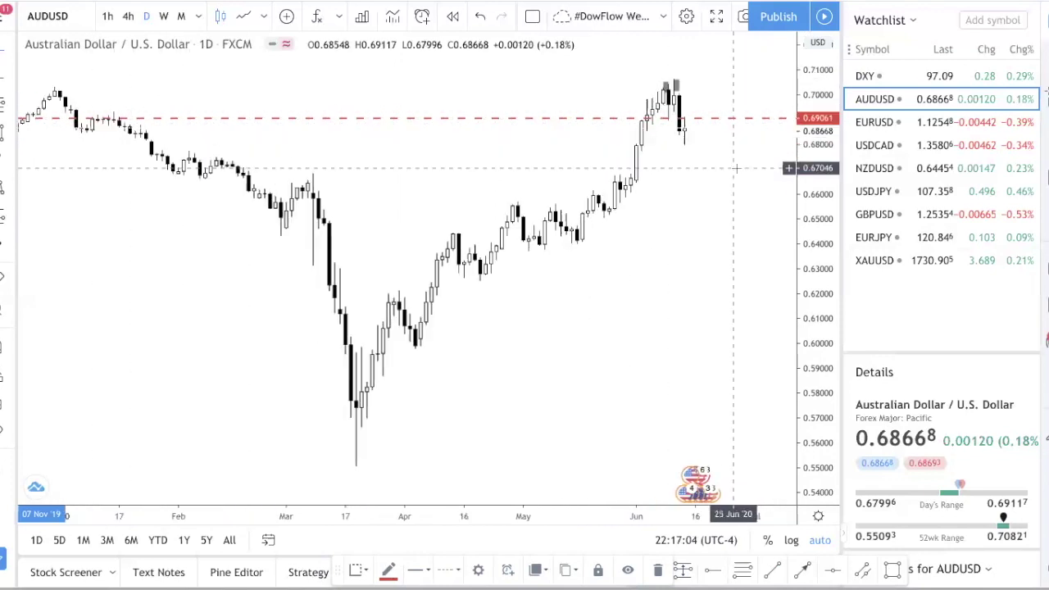
scroll(718, 195, up, 1)
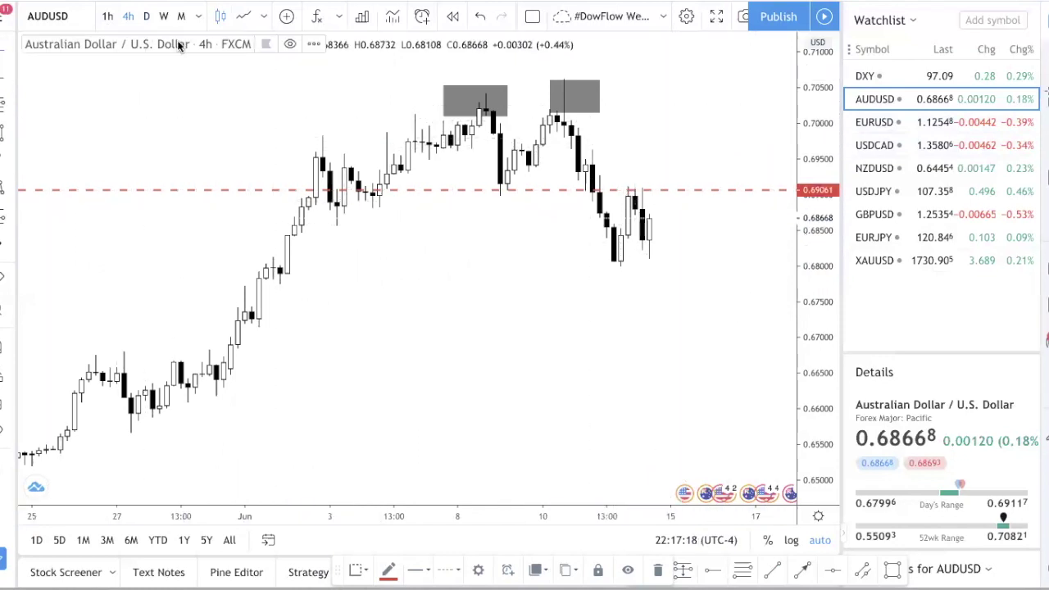
Draw a falling projection arrow on the AUDUSD 4-hour chart from the dashed red line at about 0.6906 down to about 0.6645.
click(803, 576)
click(672, 191)
click(741, 370)
click(731, 357)
Draw a rising arrow from about 0.6912 to 0.7012 on 16 Jun and place a horizontal line at 0.70230 through both rectangles.
click(4, 77)
click(673, 185)
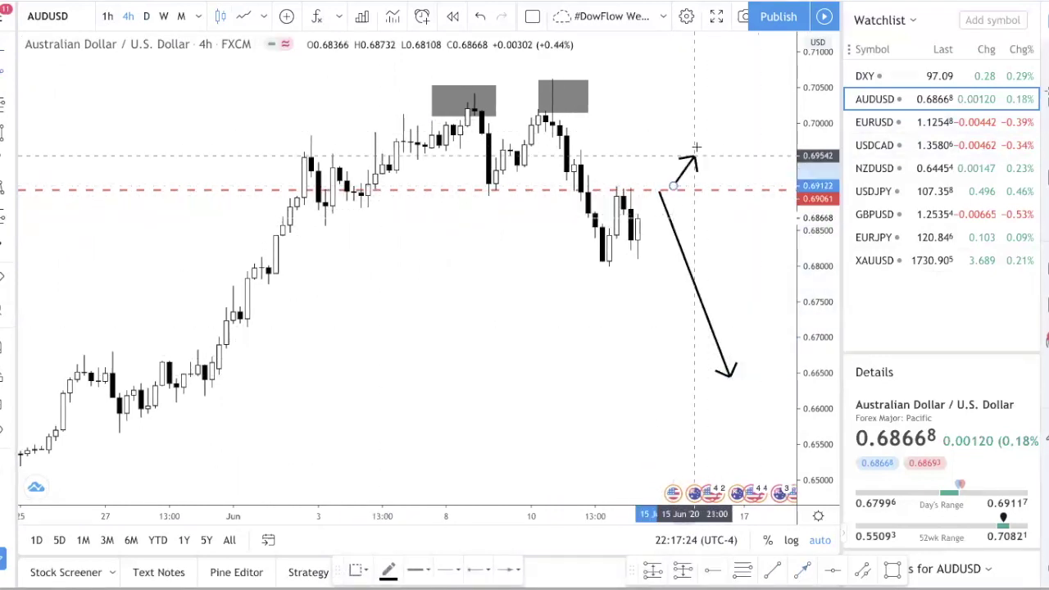
click(708, 116)
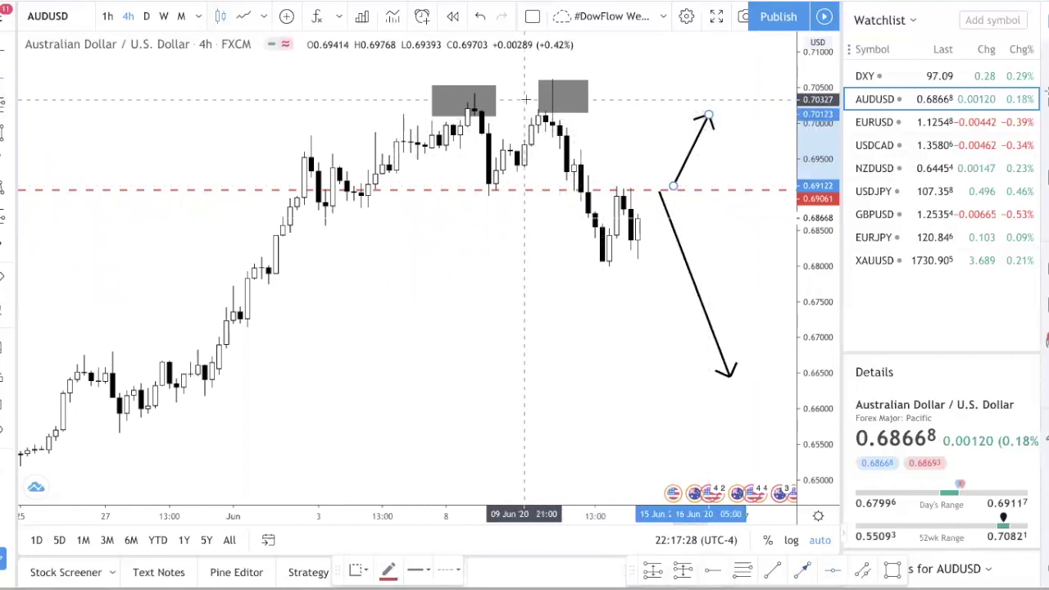
click(407, 107)
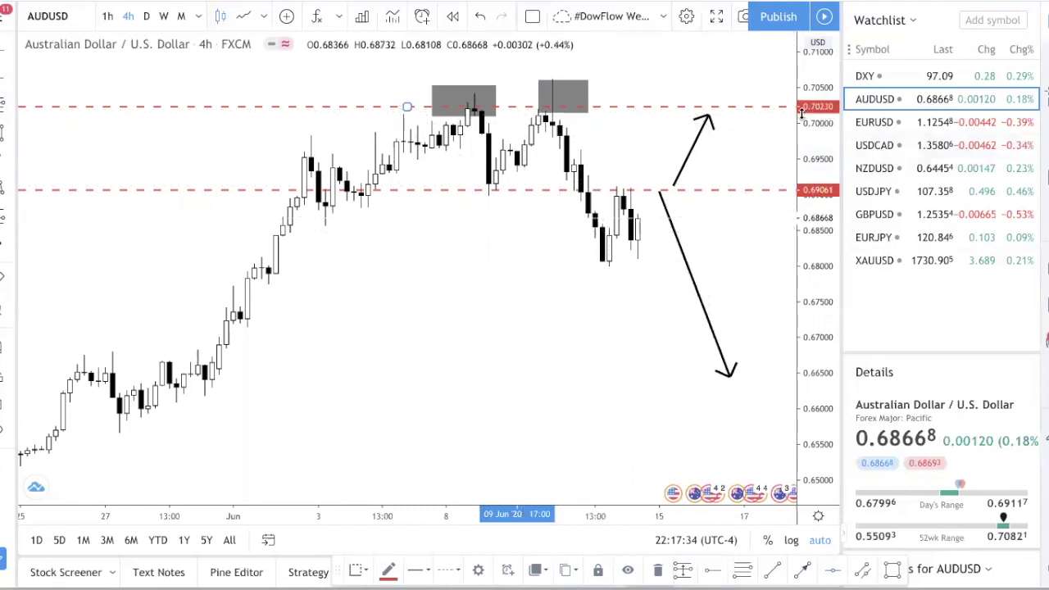
Switch AUDUSD to the daily timeframe and compare its markup with the DXY chart.
click(144, 16)
click(899, 77)
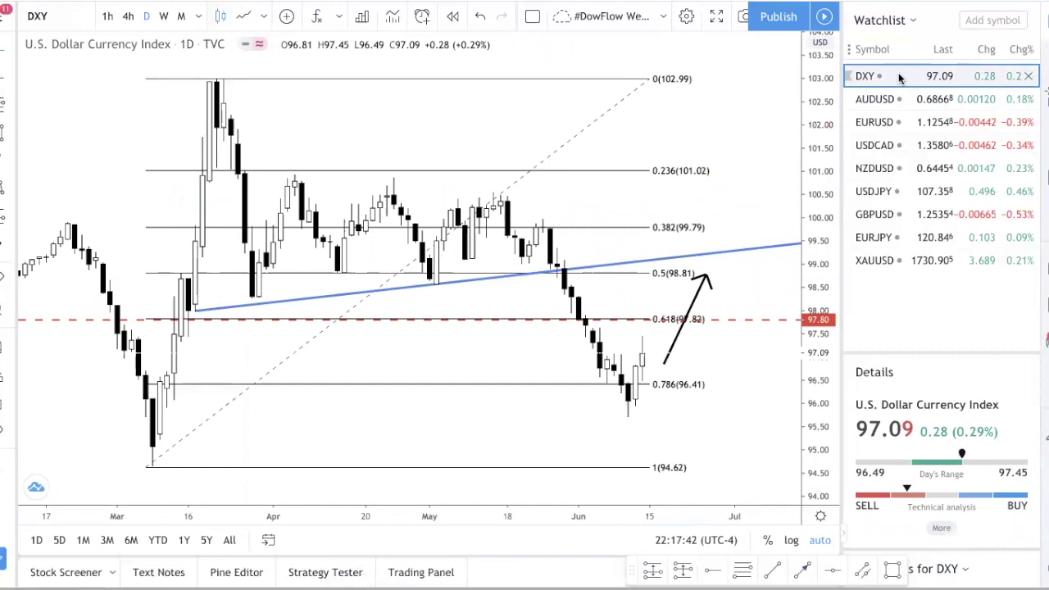
click(899, 99)
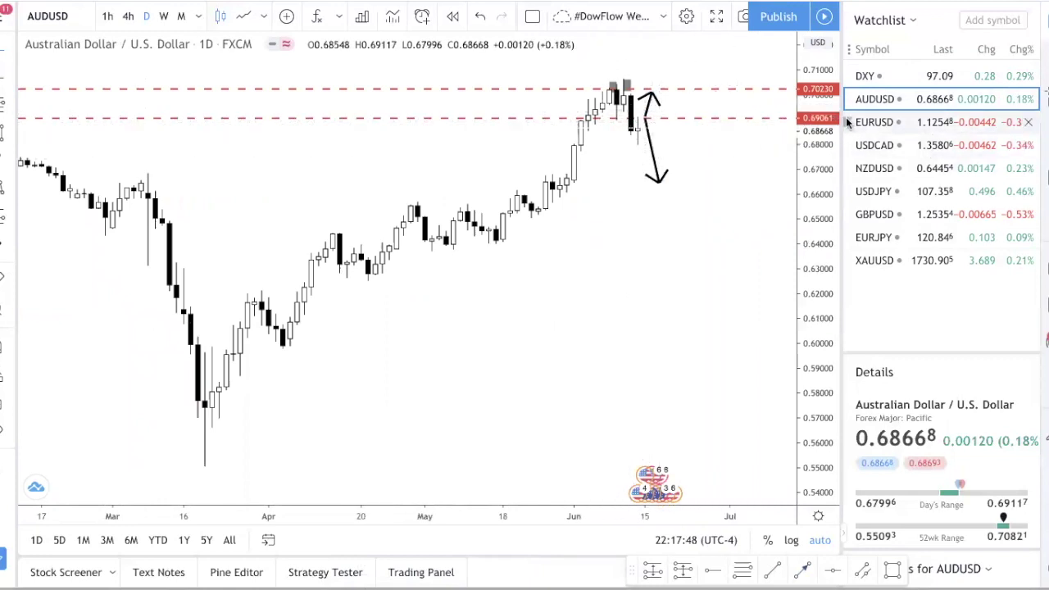
Open the EURUSD daily chart and place a horizontal line at 1.14347 near the March and June highs, then deselect it.
click(910, 122)
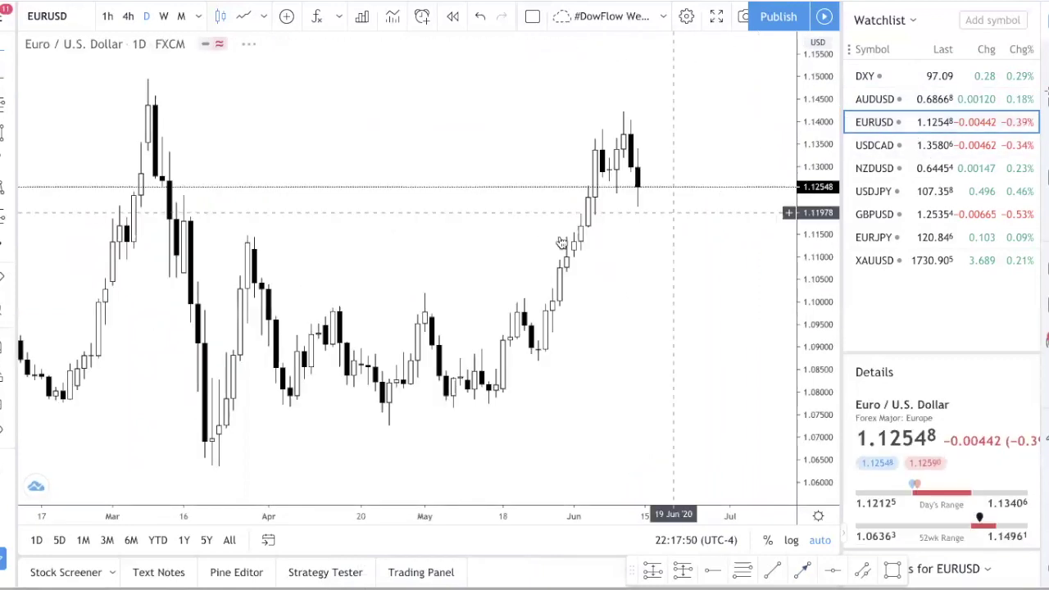
scroll(557, 237, down, 3)
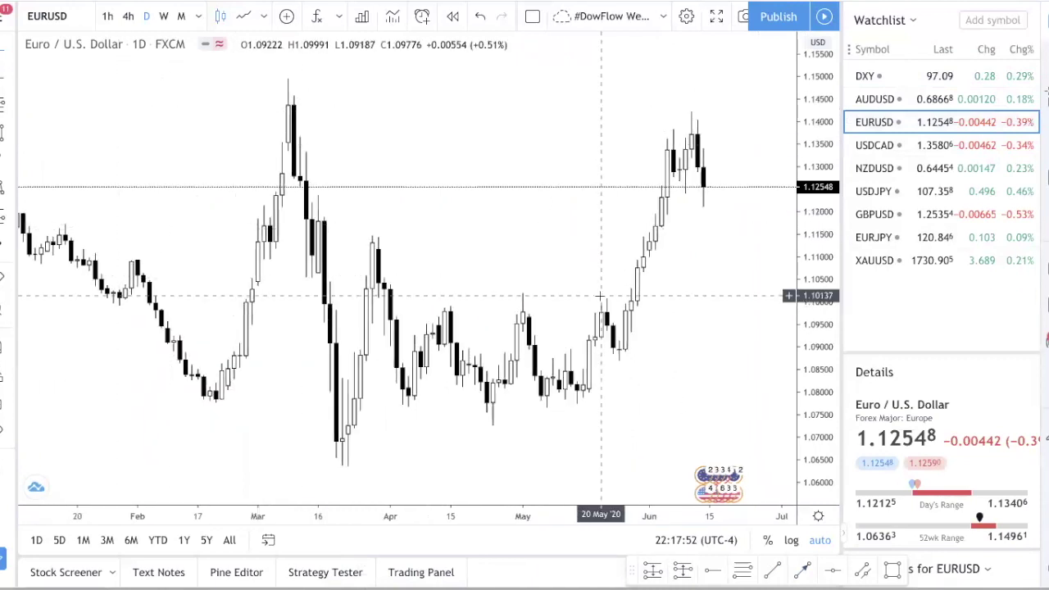
scroll(601, 297, up, 1)
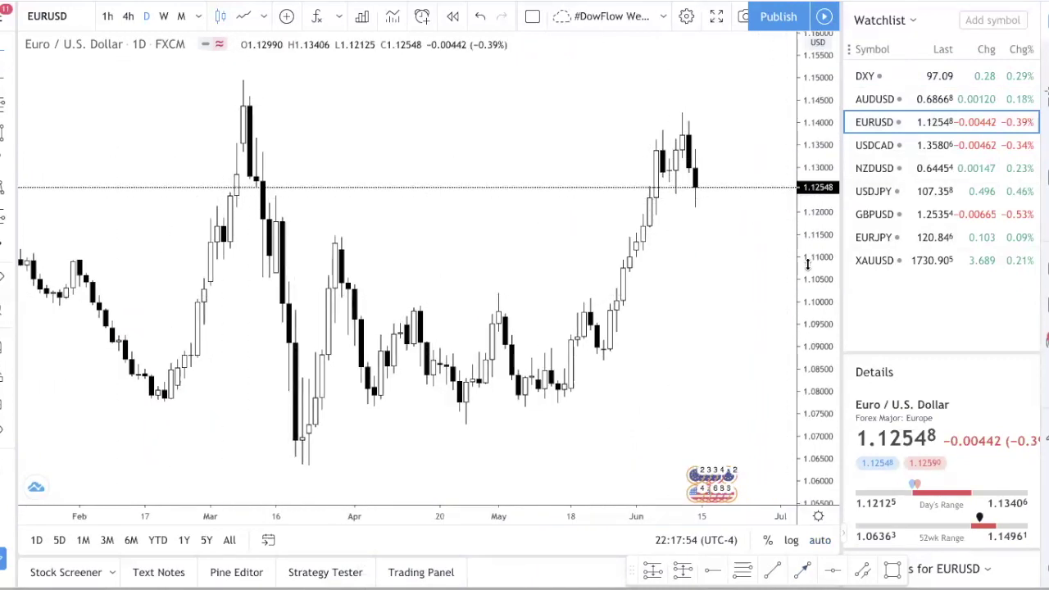
drag(808, 264, 807, 408)
click(4, 85)
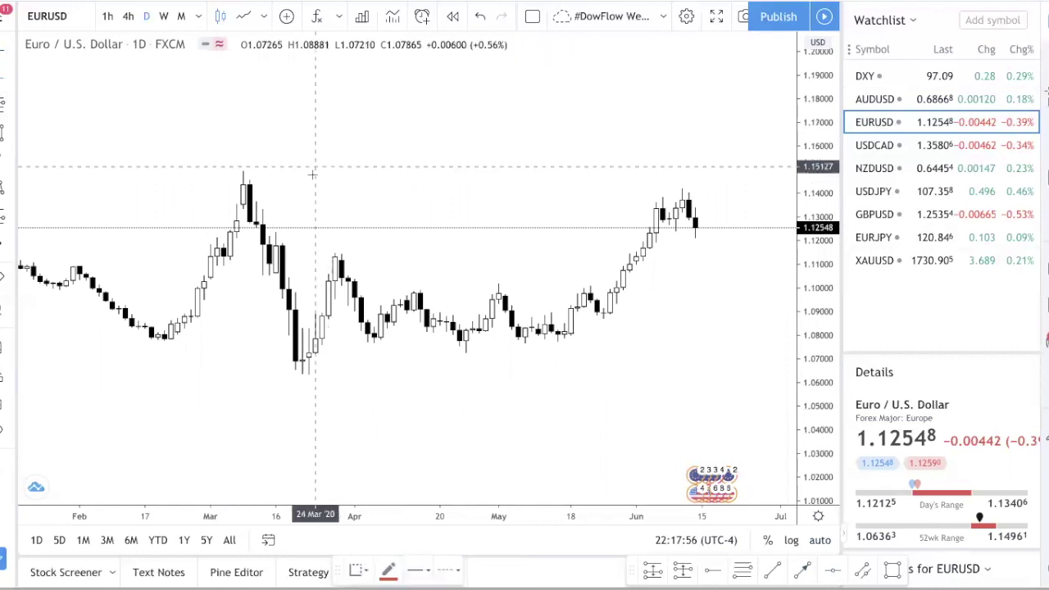
click(309, 186)
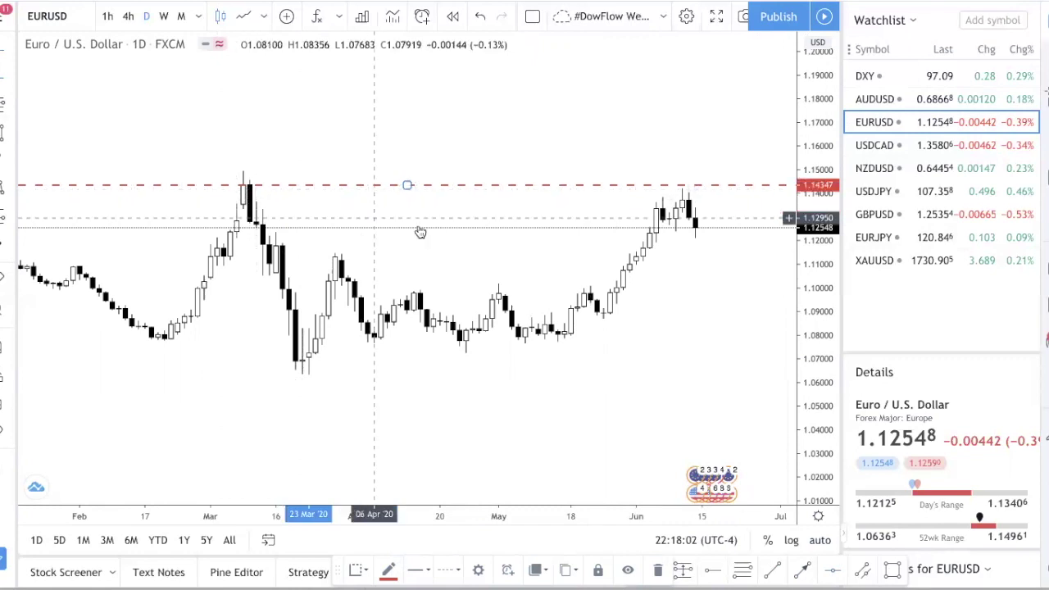
scroll(714, 217, up, 4)
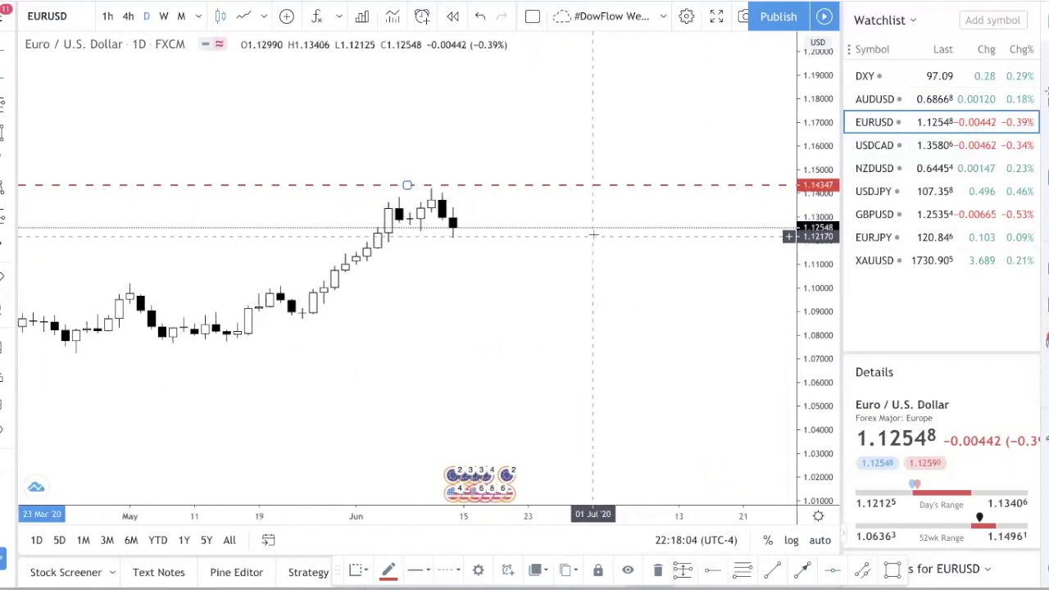
drag(831, 295, 830, 148)
drag(615, 231, 704, 229)
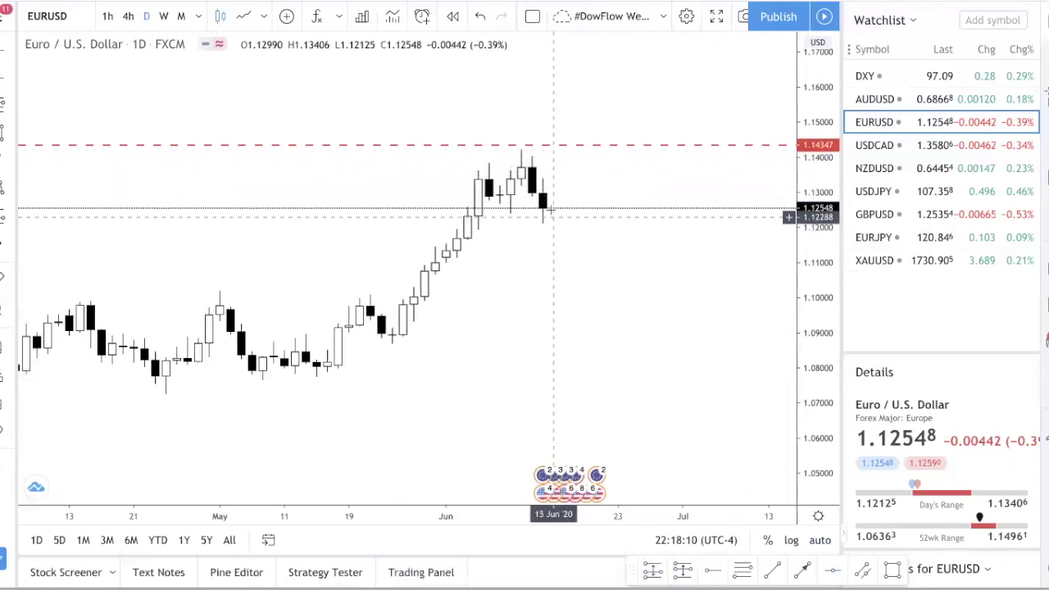
Lower the horizontal line to 1.12334 and place a second horizontal line at 1.12704 near the June lows, leaving nothing selected.
drag(590, 145, 582, 222)
click(650, 145)
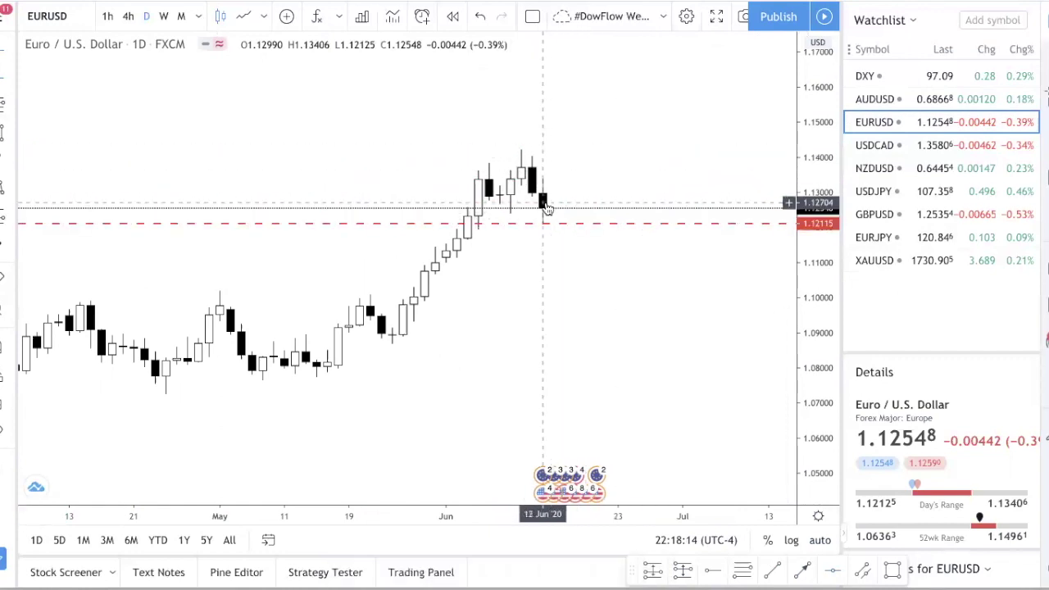
mouse_move(553, 226)
mouse_down()
mouse_move(501, 212)
mouse_move(513, 221)
mouse_up()
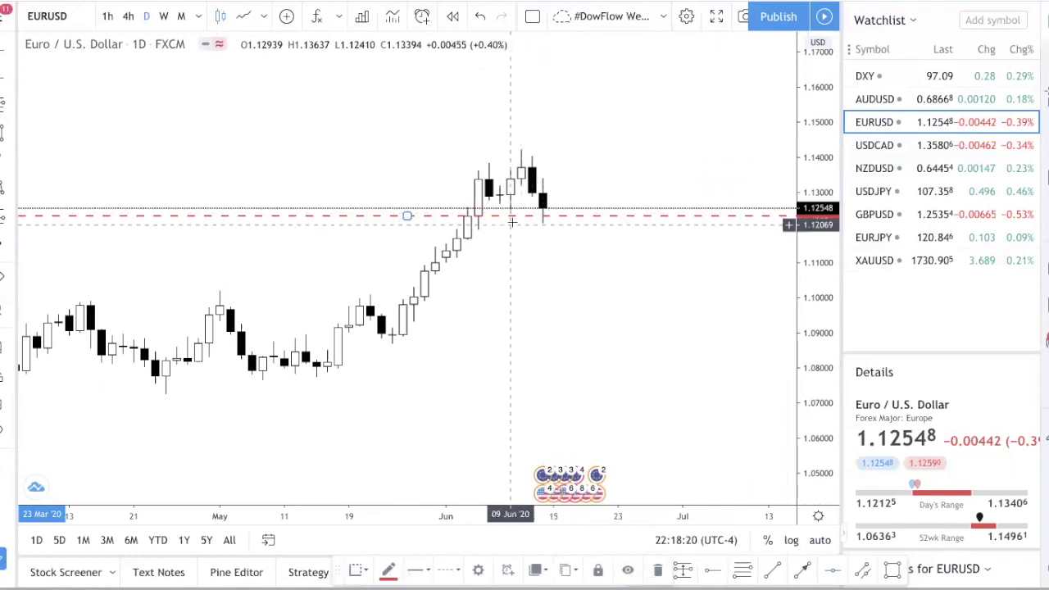
click(3, 78)
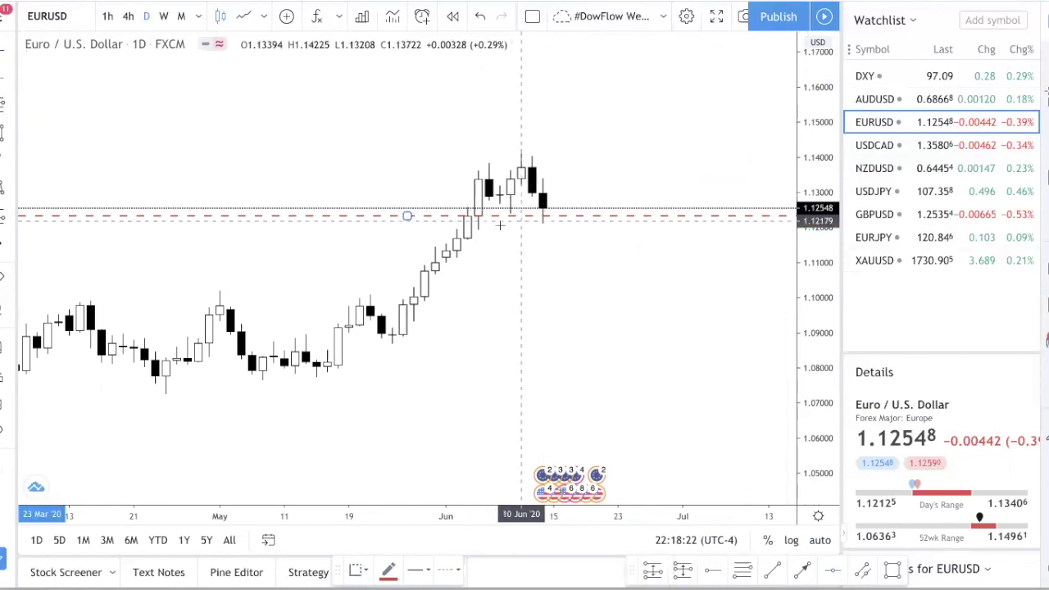
click(510, 202)
click(568, 168)
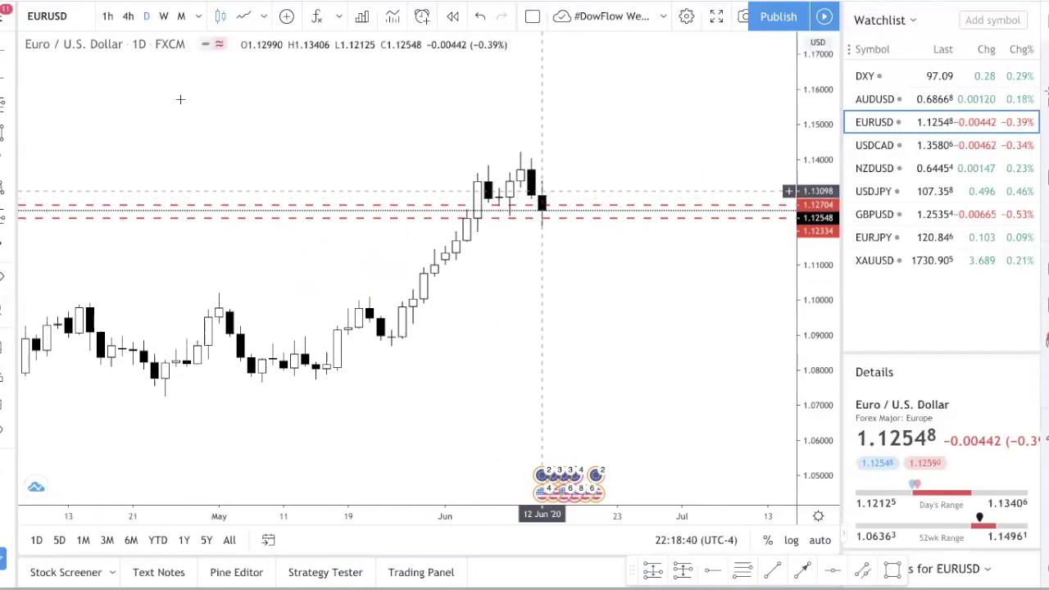
Switch EURUSD to the 4-hour timeframe and draw rectangles over the three June peaks, the first spanning 1.13717 to 1.13906.
click(127, 18)
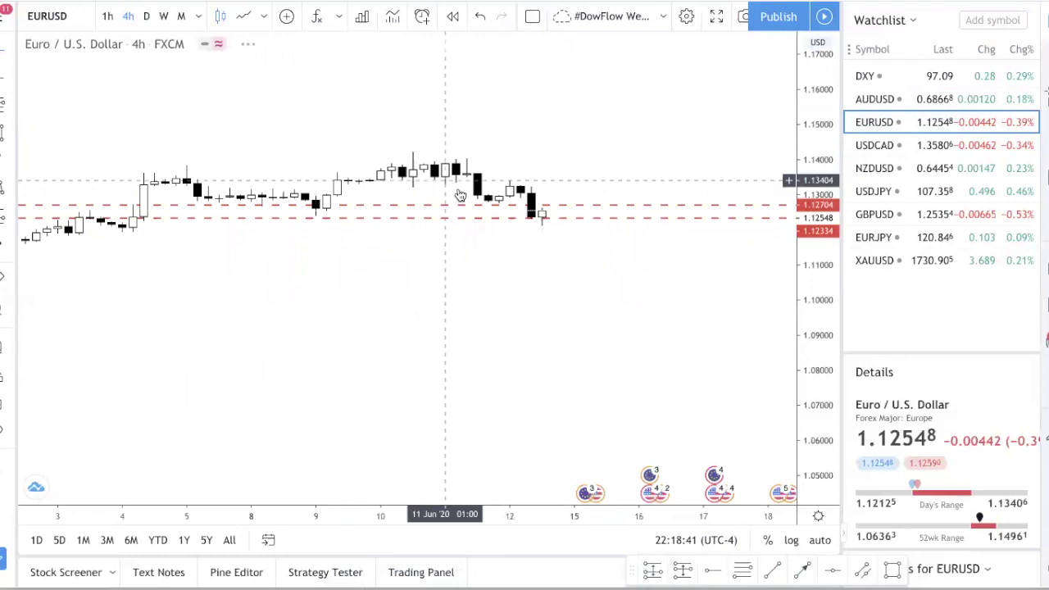
double_click(826, 275)
scroll(660, 249, down, 5)
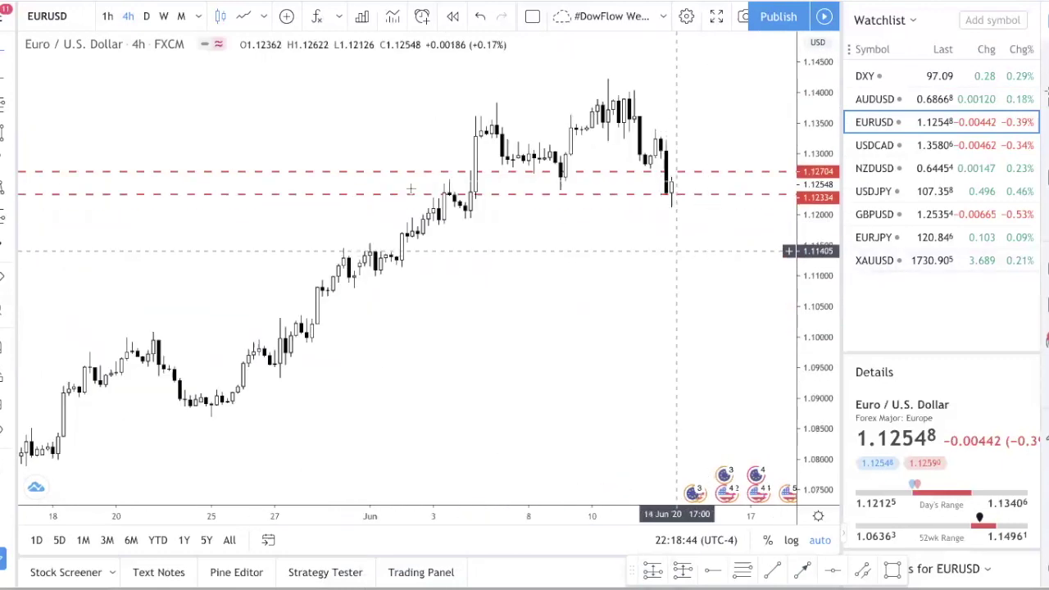
drag(464, 98, 525, 109)
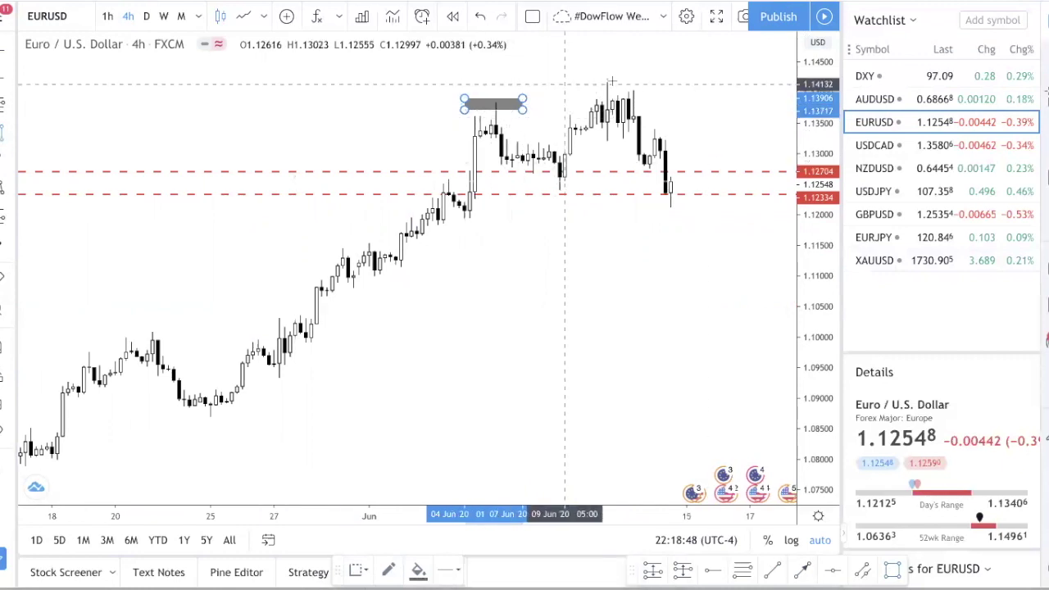
mouse_move(597, 76)
mouse_down()
mouse_move(645, 102)
mouse_move(652, 126)
mouse_move(680, 150)
mouse_up()
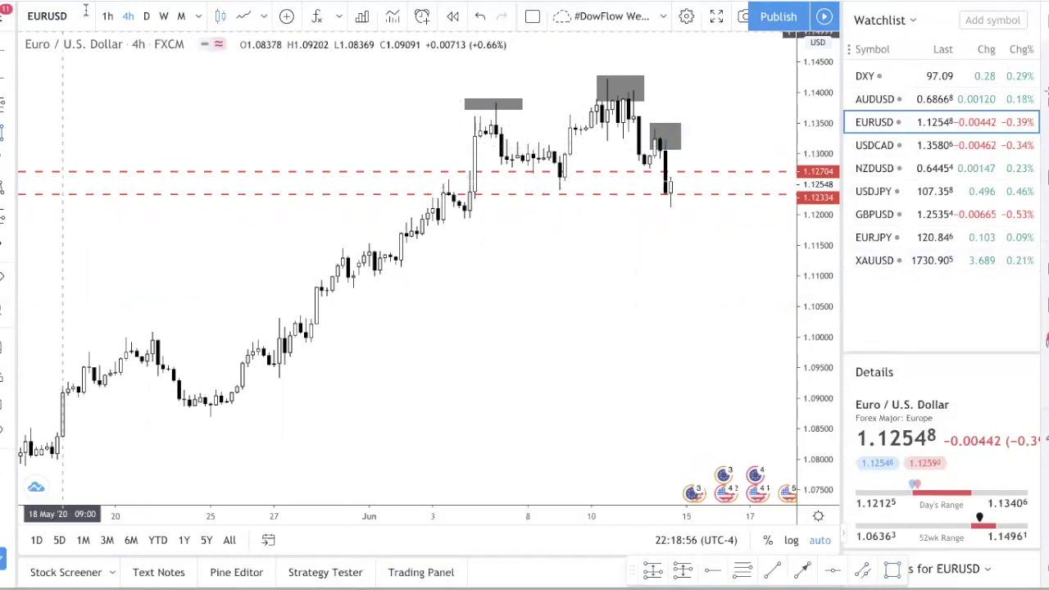
Raise the lower horizontal line to 1.12385 on the daily timeframe and return to the 4-hour chart.
click(146, 16)
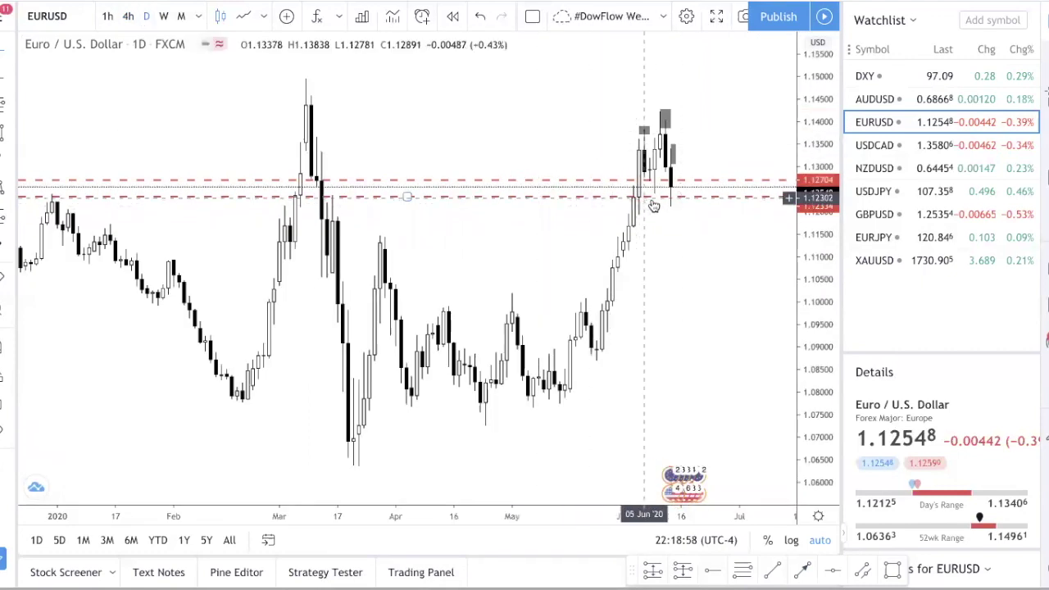
drag(665, 198, 663, 196)
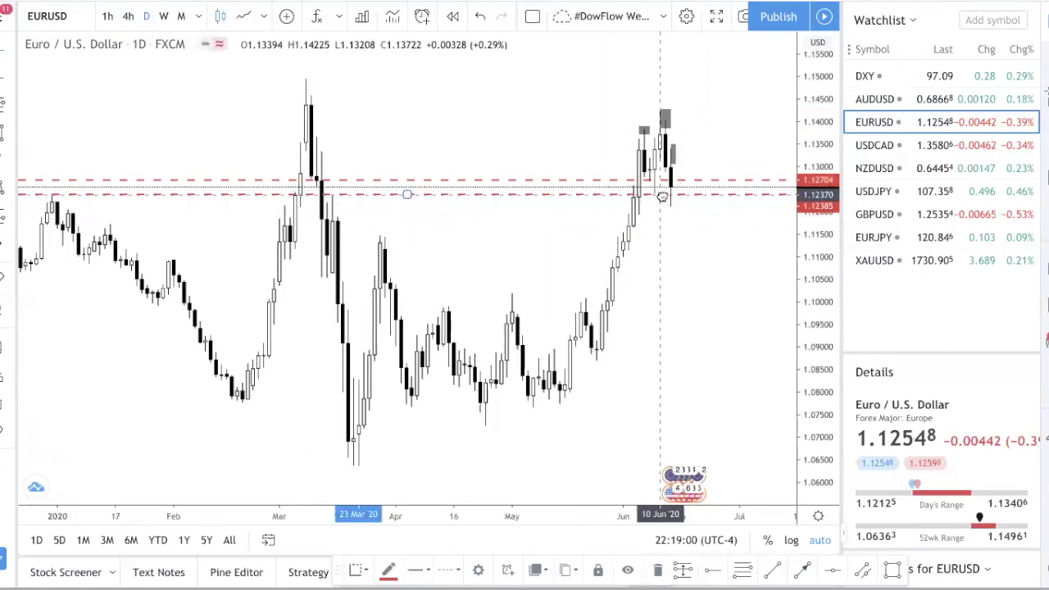
click(127, 17)
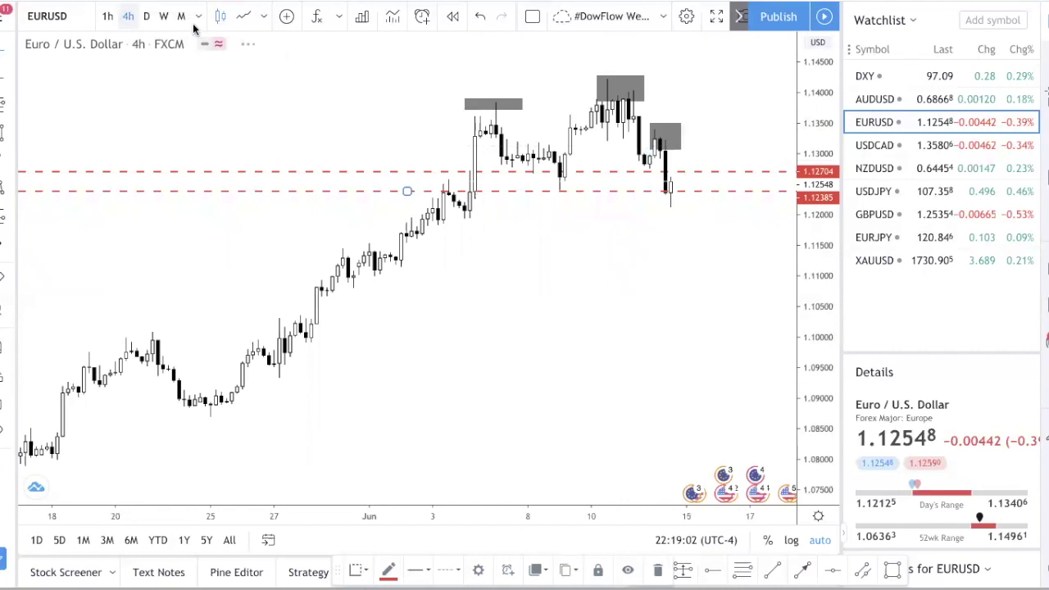
Draw a rising projection arrow from about 1.12468 on 15 Jun to about 1.13564 on 16 Jun.
drag(713, 171, 620, 147)
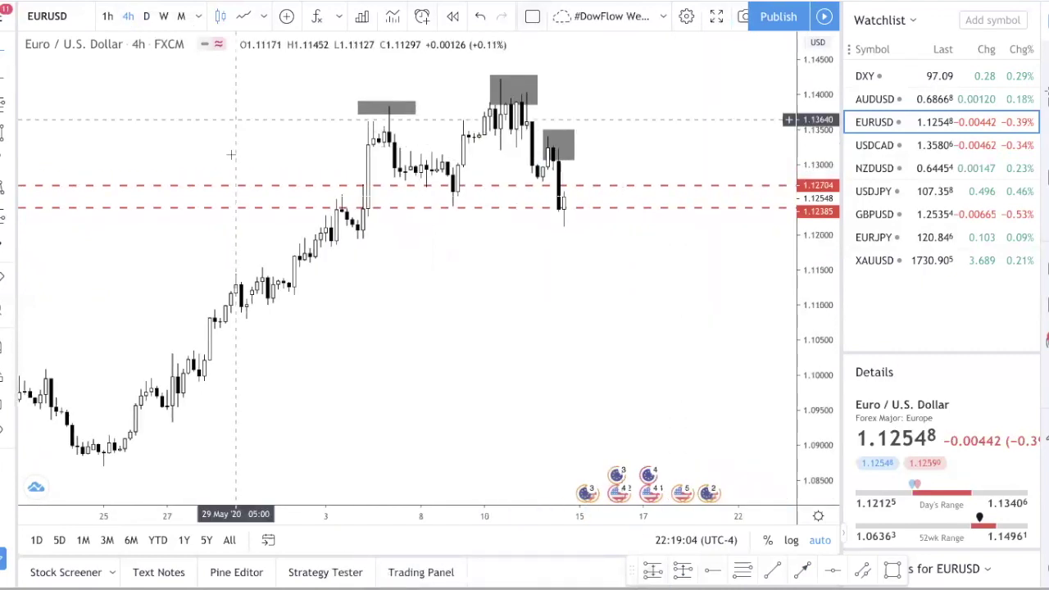
click(802, 571)
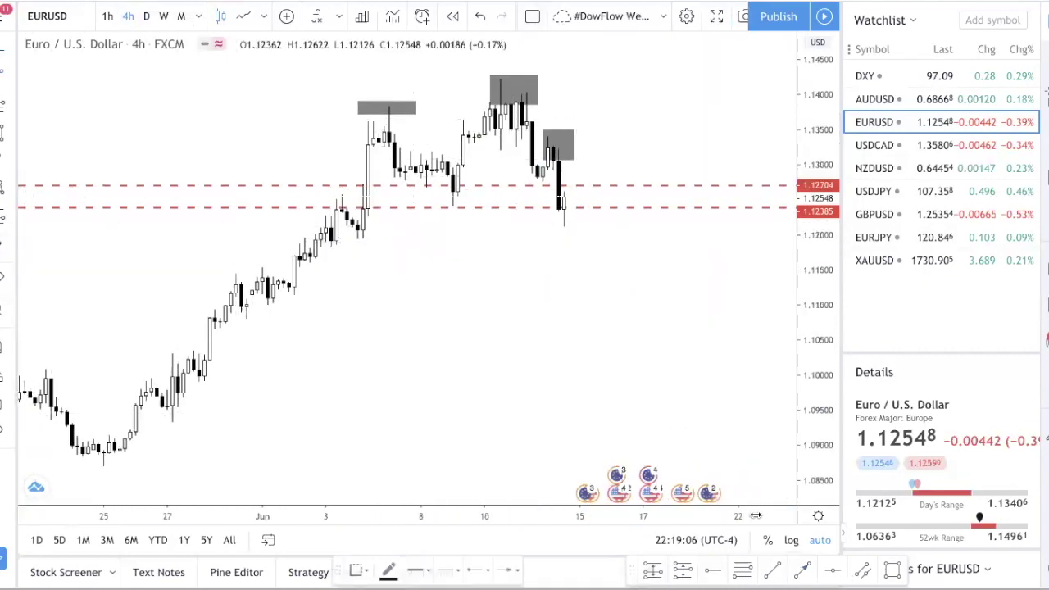
drag(580, 202, 616, 130)
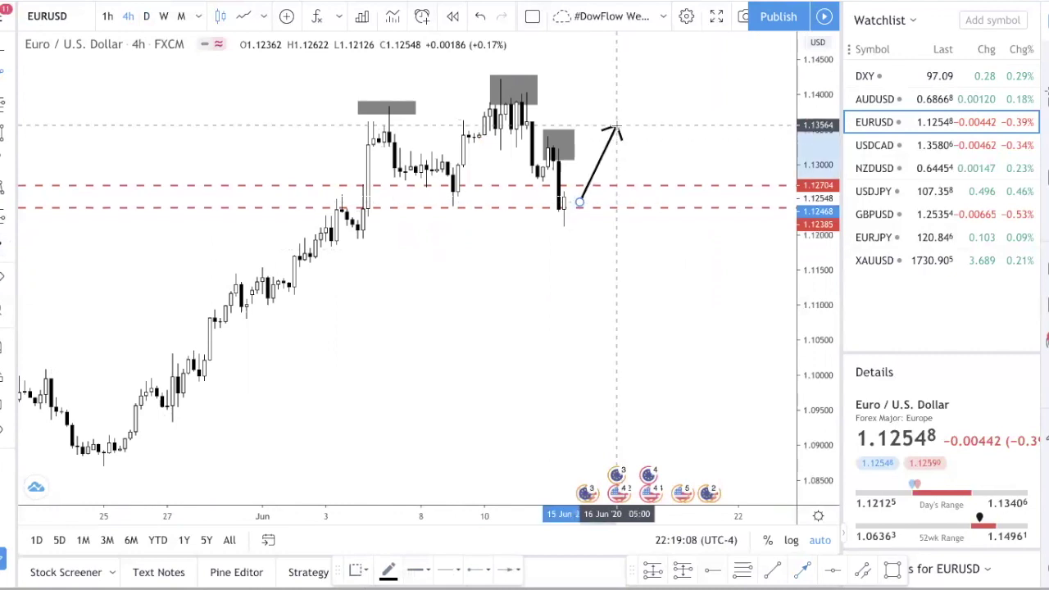
Move and resize the third peak's rectangle to surround the rising arrowhead, from about 1.1321 to 1.137 between 15 and 17 Jun.
click(572, 157)
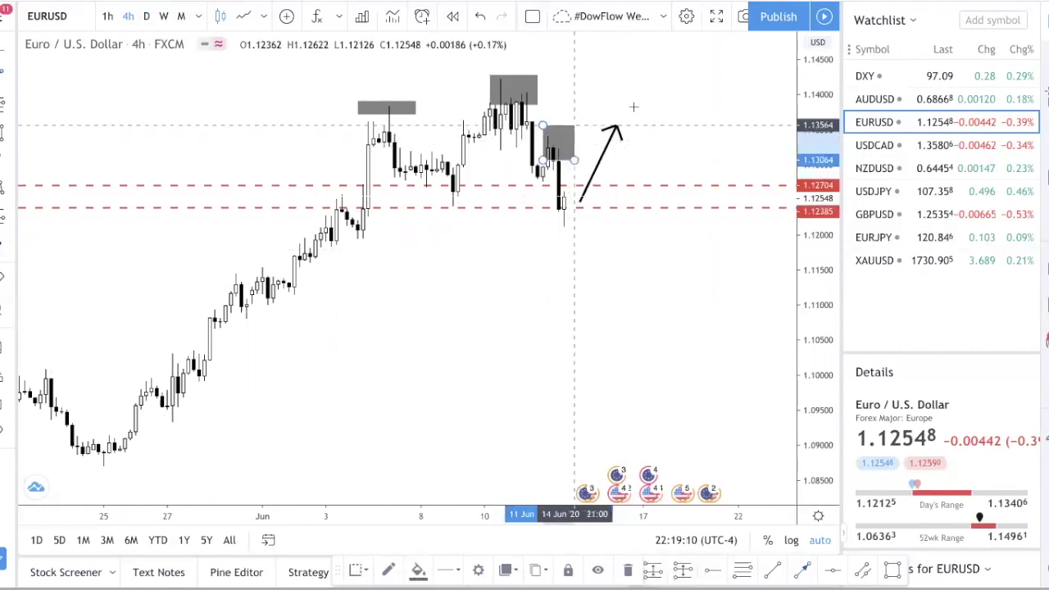
drag(633, 106, 653, 107)
drag(542, 159, 579, 149)
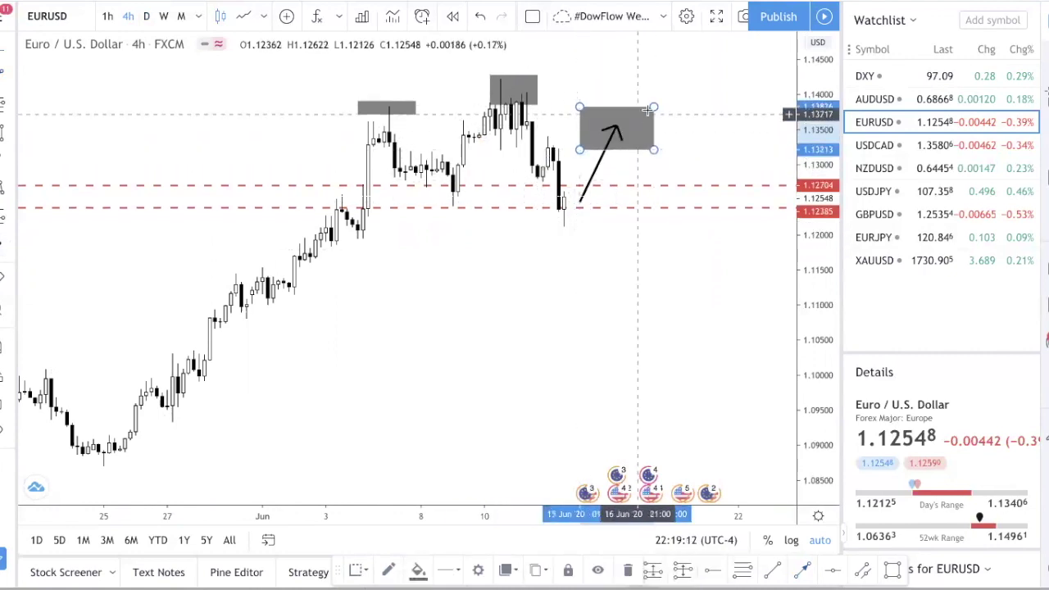
drag(648, 109, 649, 117)
click(653, 177)
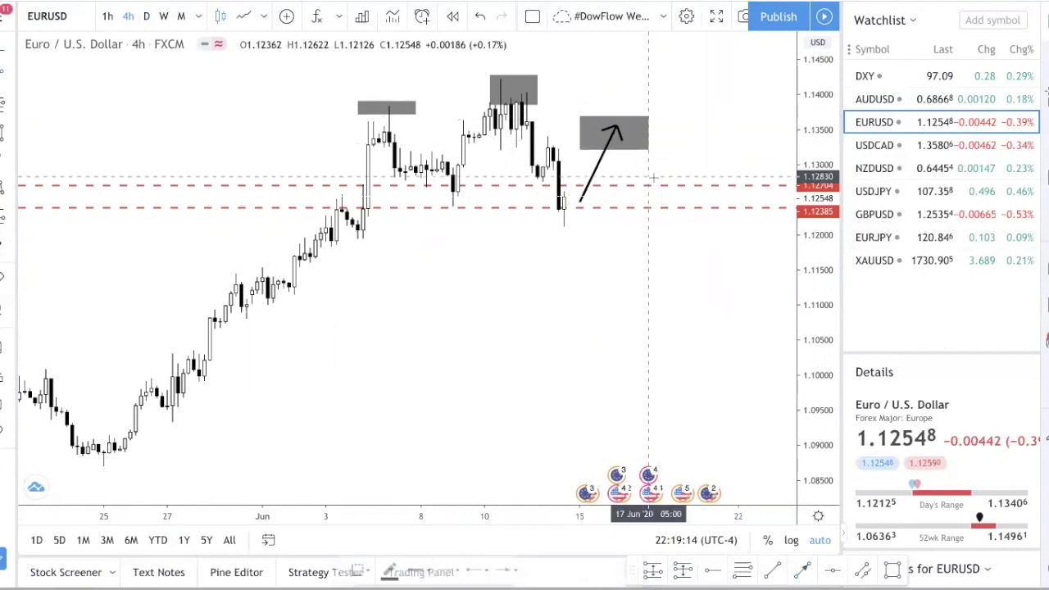
Draw a falling arrow from 1.13388 to 1.11811 and a rectangle between the dashed lines from about 1.12414 to 1.12698.
click(616, 137)
click(670, 247)
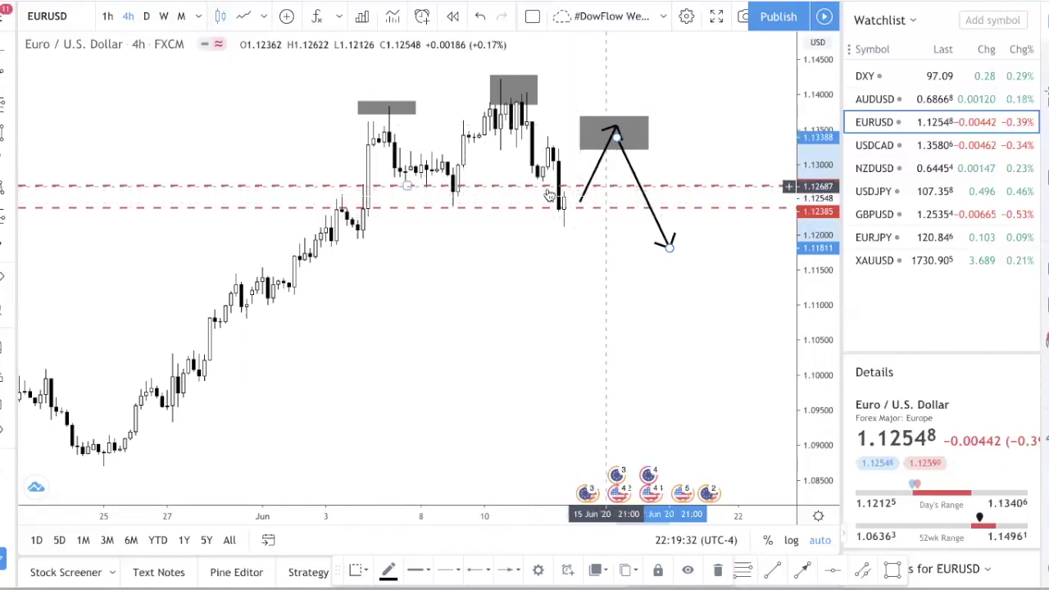
click(4, 133)
mouse_move(533, 187)
mouse_down()
mouse_move(670, 202)
mouse_move(645, 228)
mouse_up()
click(666, 206)
scroll(618, 209, up, 1)
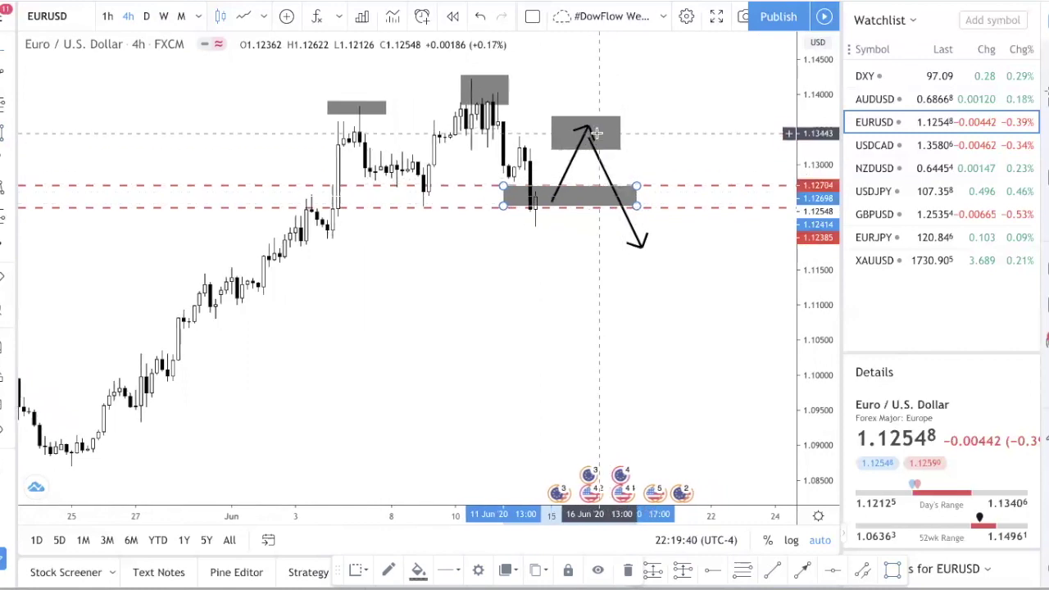
scroll(592, 133, right, 2)
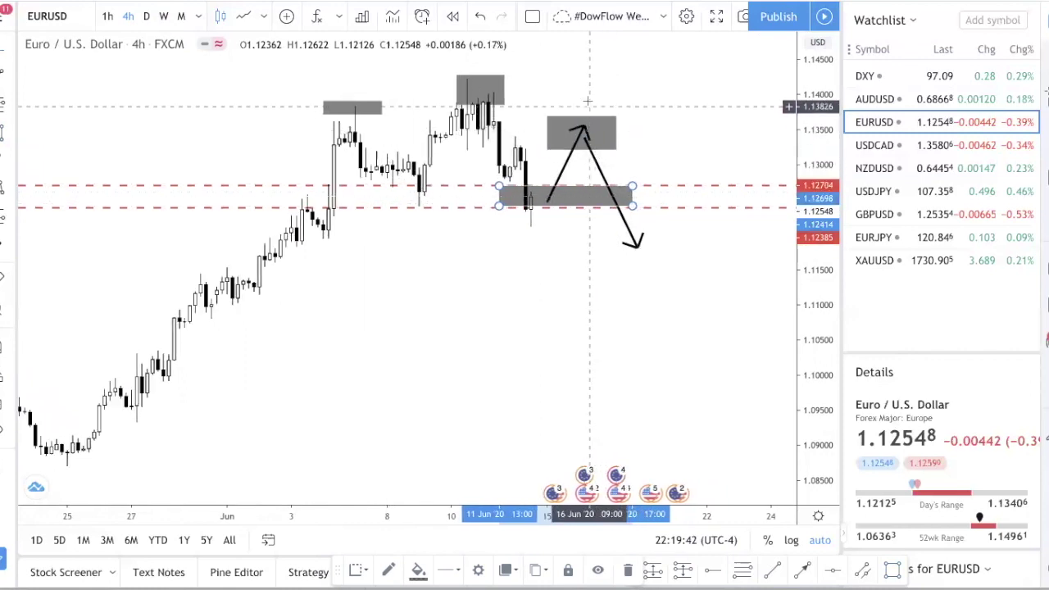
scroll(593, 123, right, 1)
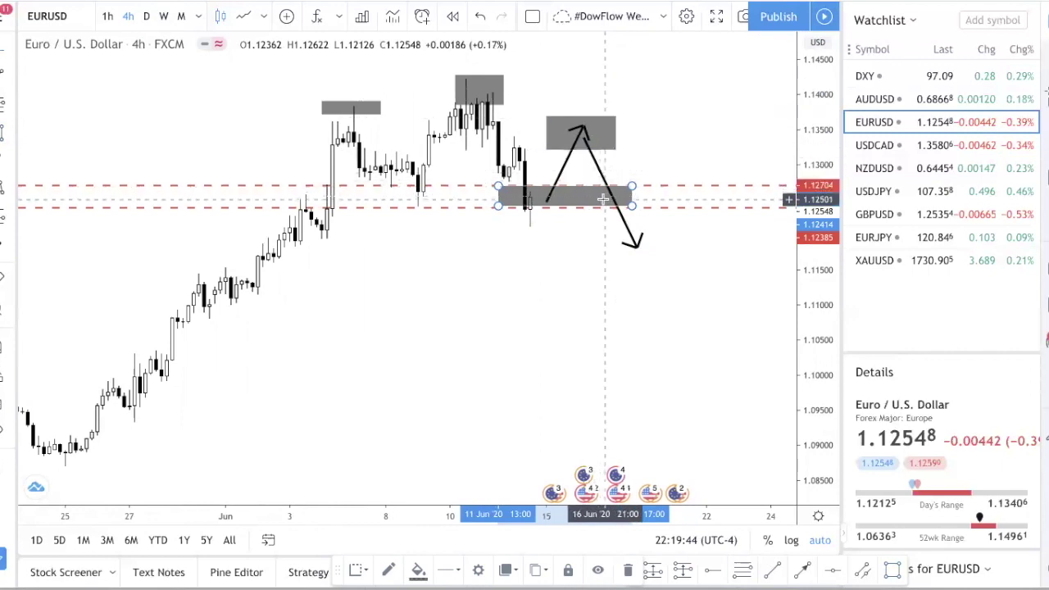
Draw a second rising arrow beside the falling one, from about 1.12504 to 1.13857.
drag(630, 93, 143, 139)
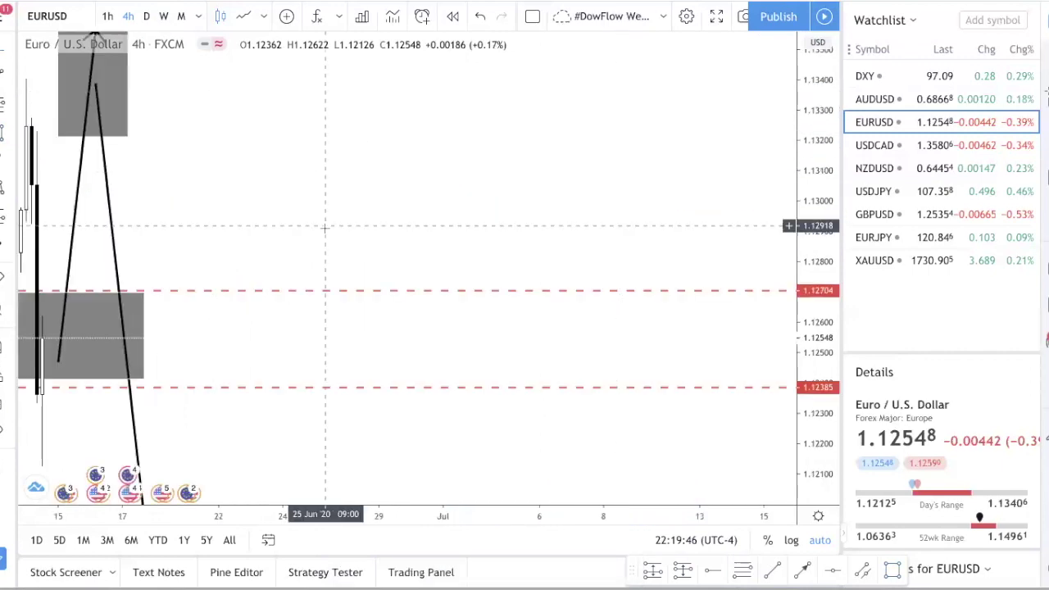
scroll(327, 228, down, 3)
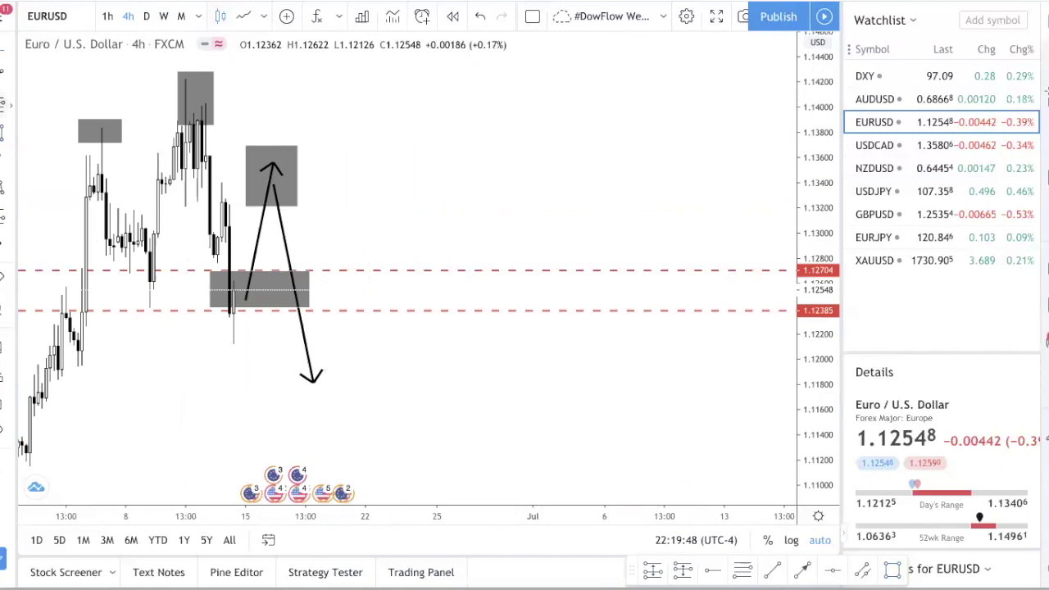
drag(313, 295, 344, 127)
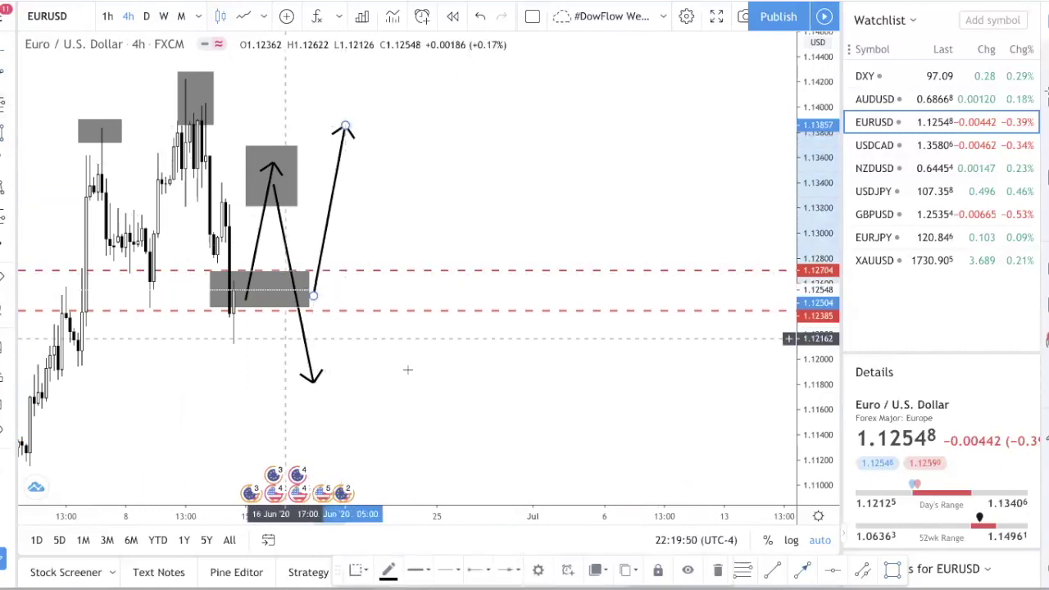
drag(806, 215, 838, 471)
drag(220, 399, 410, 356)
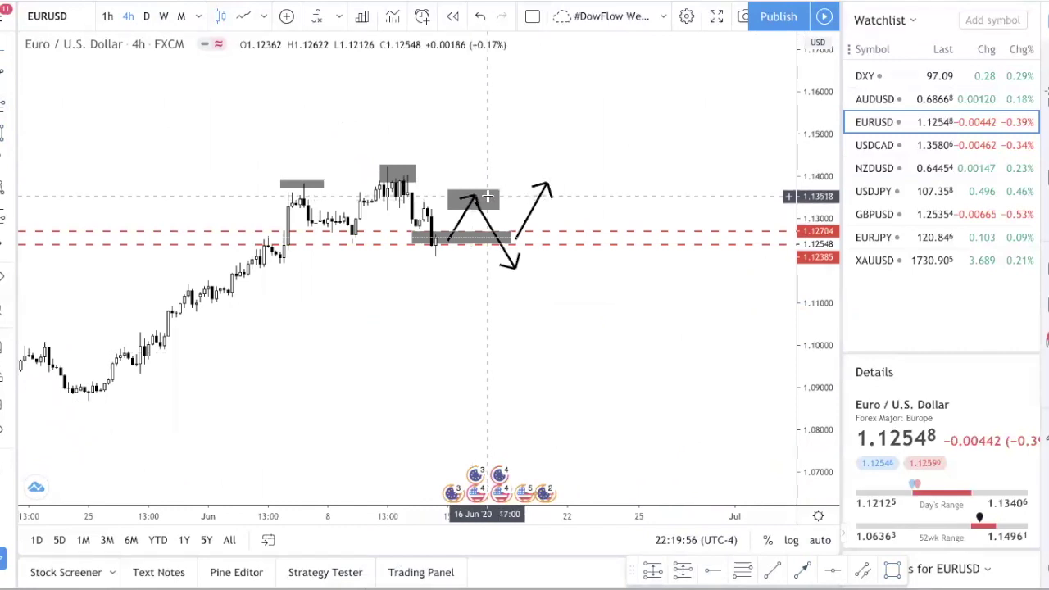
click(508, 242)
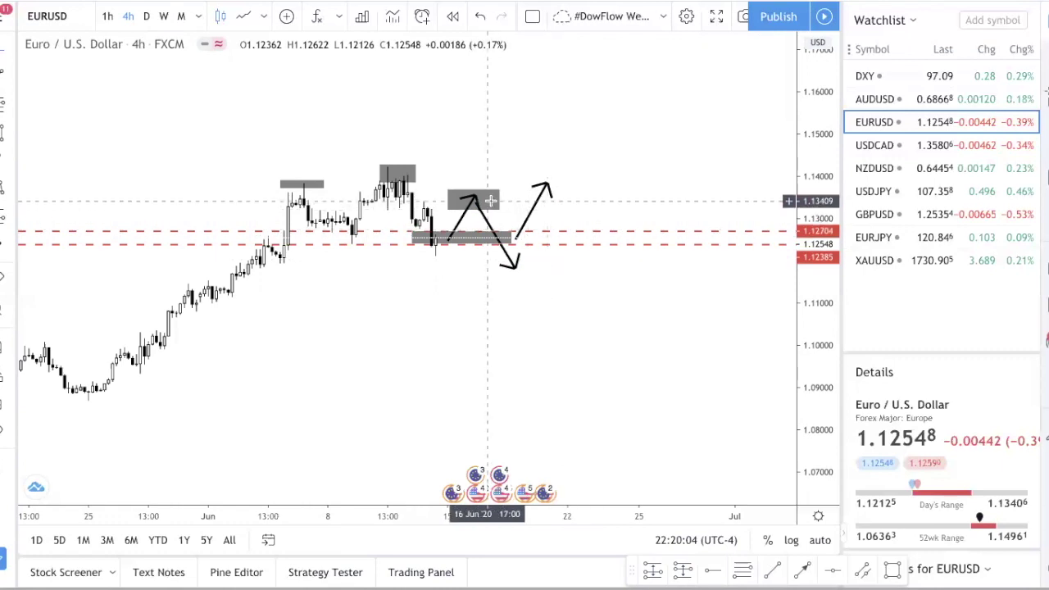
Switch EURUSD to the daily timeframe and remove all of its drawings.
click(146, 16)
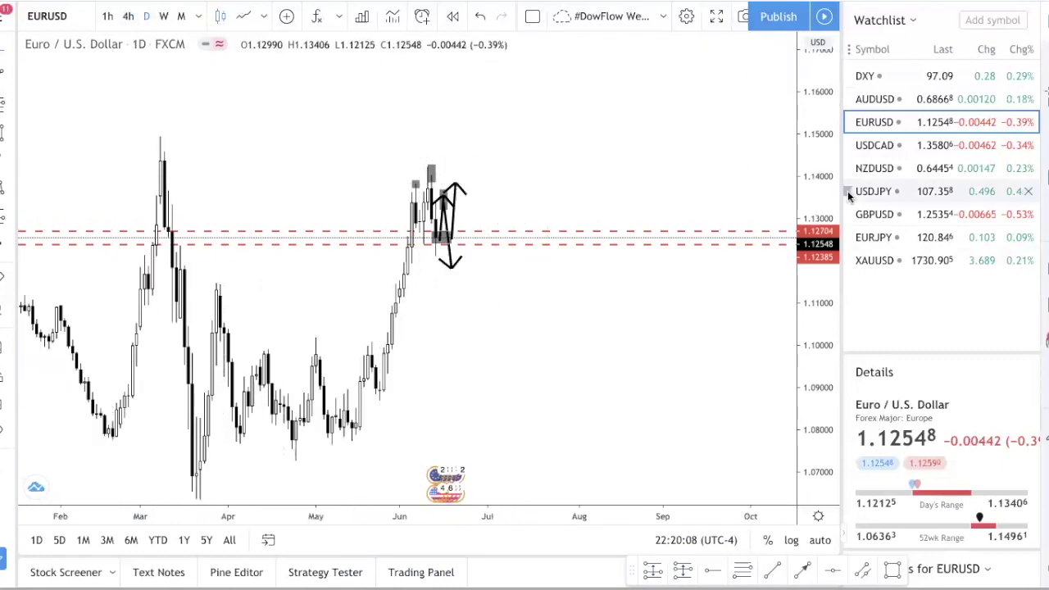
right_click(567, 247)
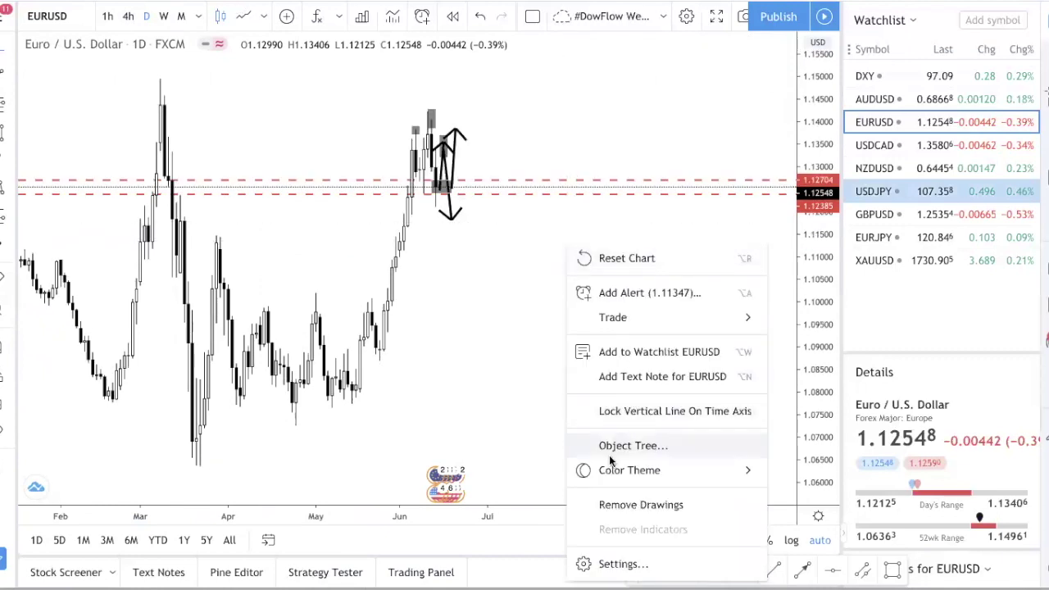
click(607, 504)
Check the AUDUSD daily chart and place a horizontal ray at 1.12404 on the EURUSD daily chart, starting at 25 May.
click(866, 98)
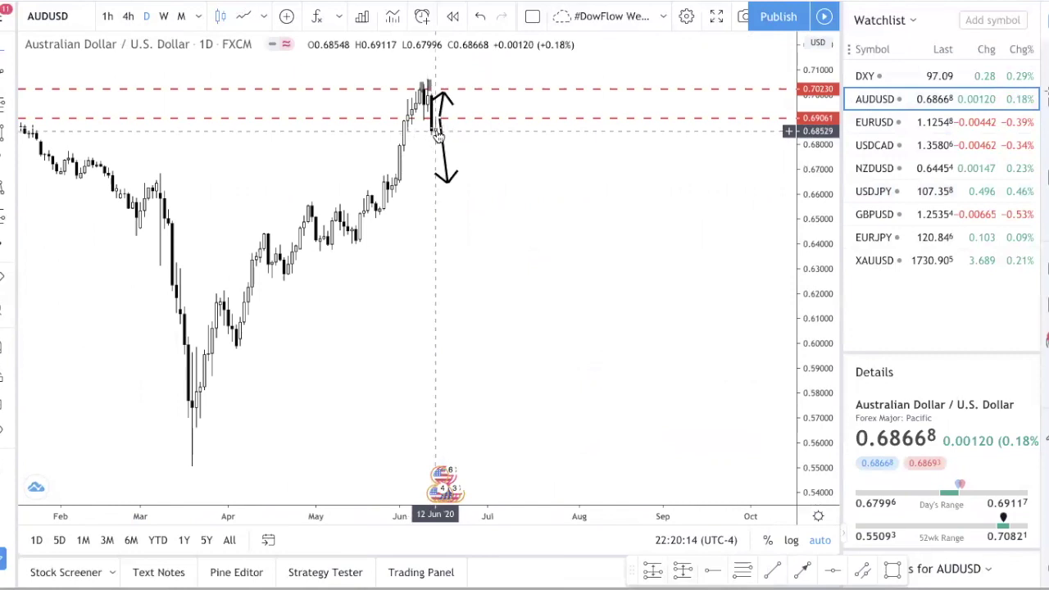
key(Down)
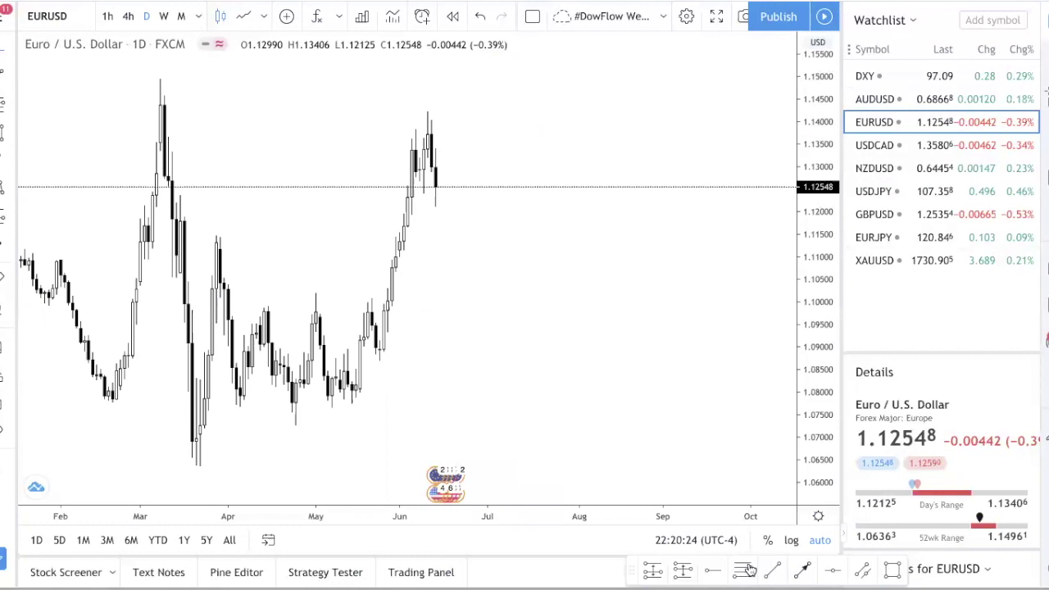
click(379, 193)
scroll(442, 272, down, 1)
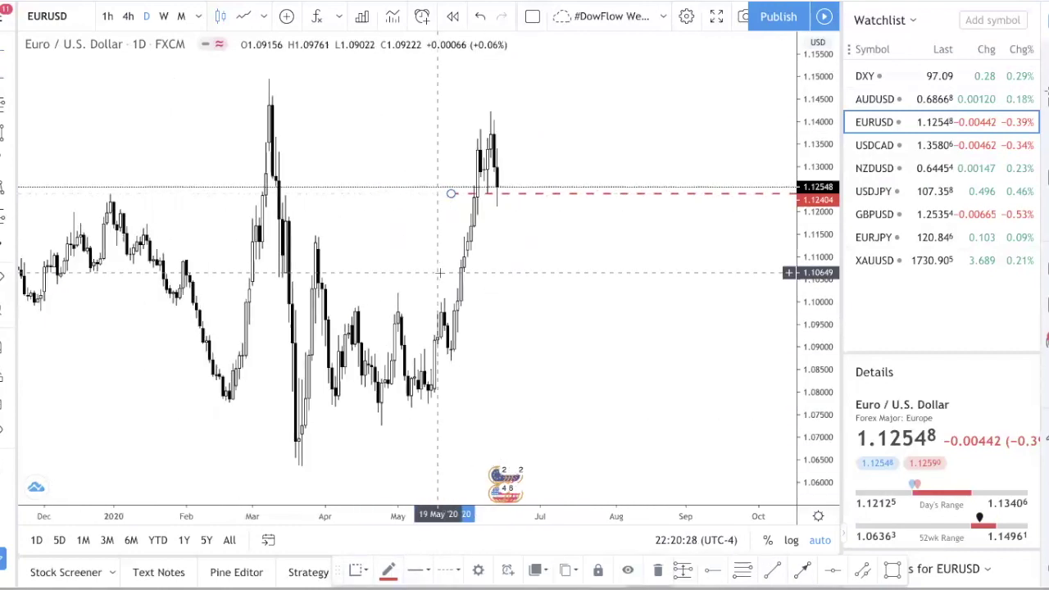
drag(817, 337, 817, 414)
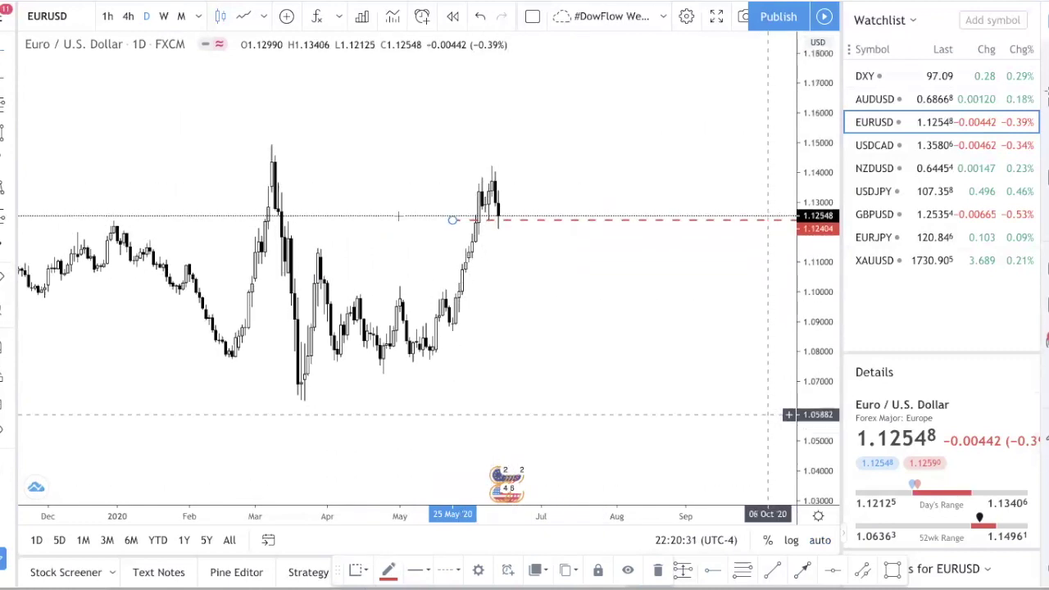
Open the USDCAD chart, clear all of its drawings and switch it to the weekly timeframe.
click(921, 154)
right_click(546, 239)
mouse_move(627, 475)
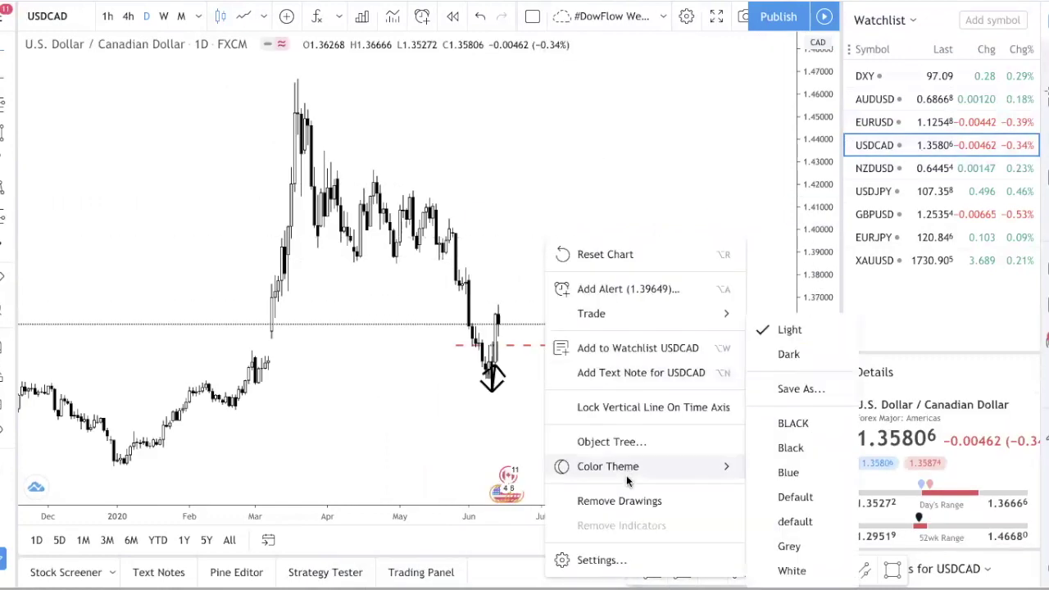
click(628, 500)
scroll(541, 484, down, 2)
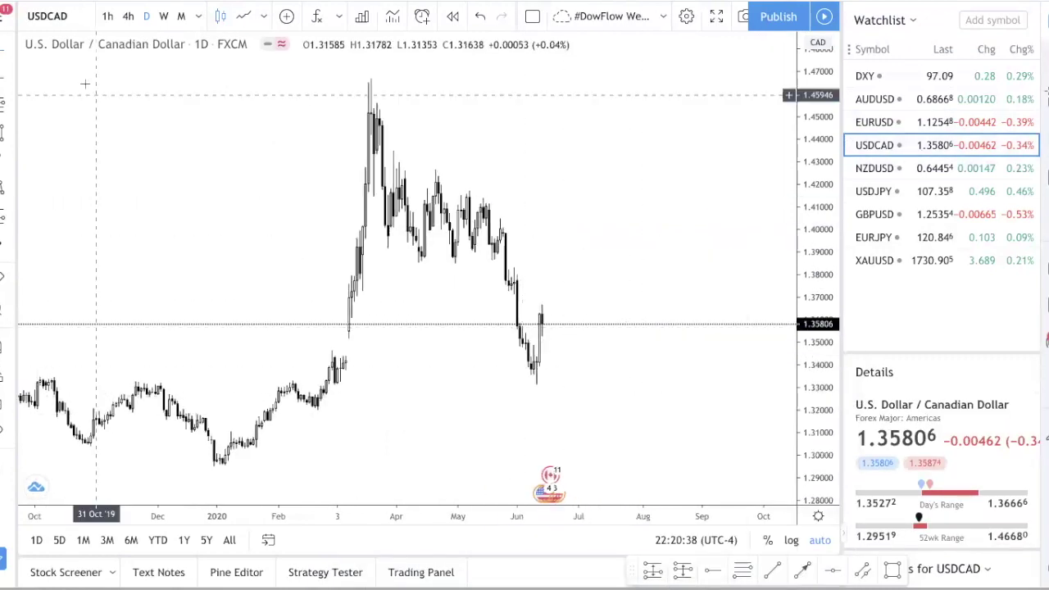
click(163, 15)
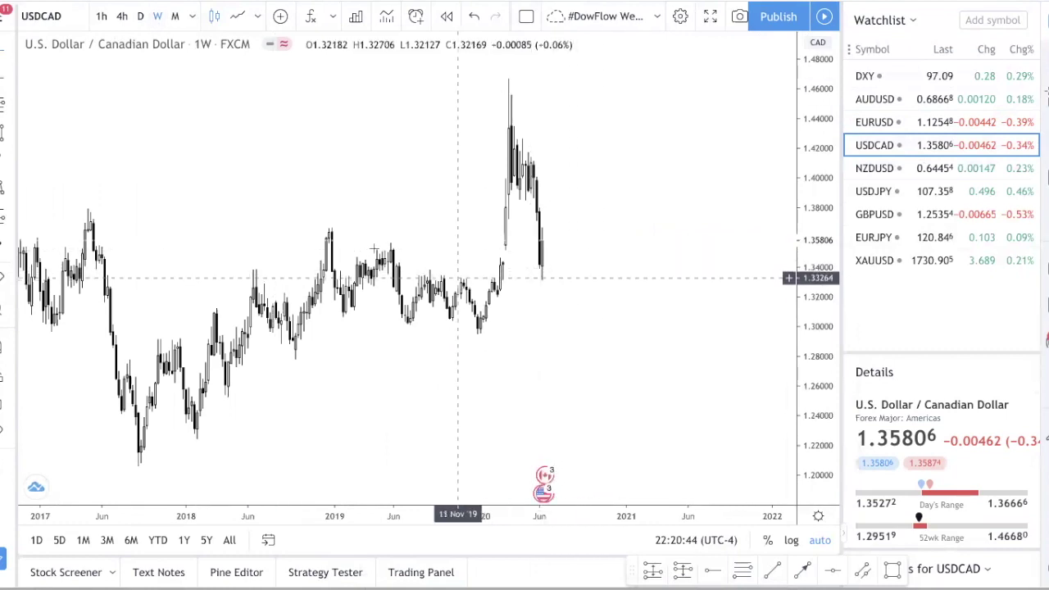
Place a horizontal ray at 1.33161 on the USDCAD weekly chart, starting 15 July 2019, and switch to the daily timeframe.
click(4, 77)
click(411, 279)
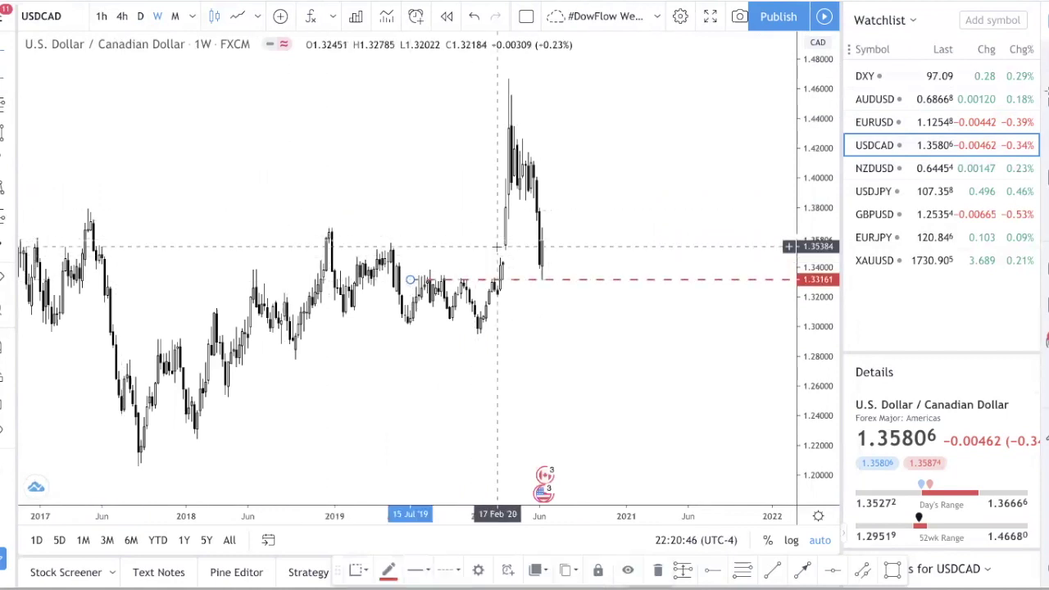
click(140, 16)
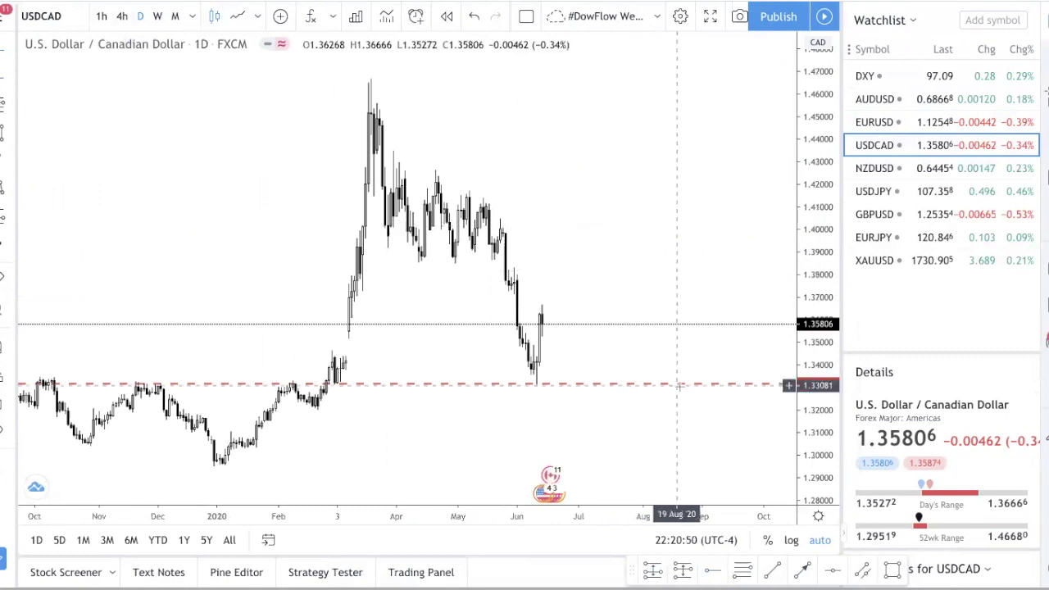
Open the Dollar Index daily chart and remove all of its drawings.
click(973, 82)
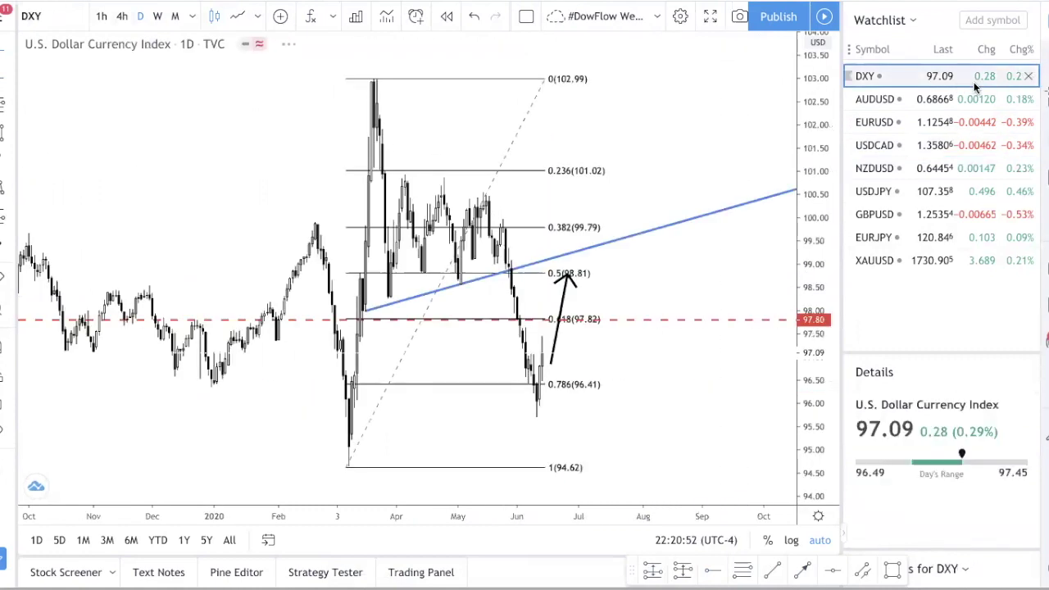
right_click(668, 198)
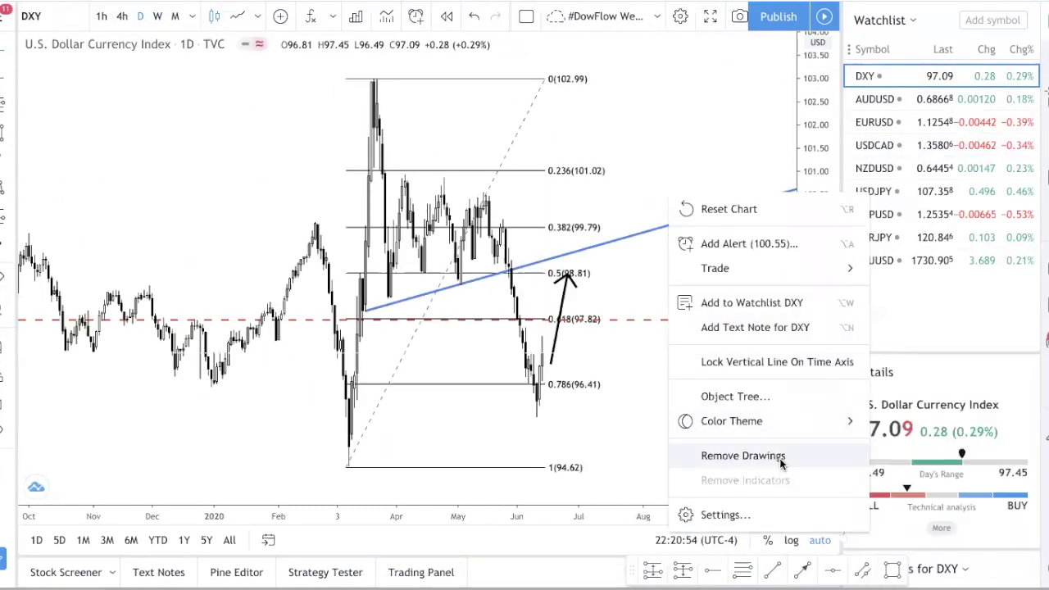
click(737, 454)
Return to USDCAD and draw a Fibonacci retracement from 1.29426 at the 31 December 2019 low to the March peak level of 1.46675.
click(926, 144)
scroll(836, 277, down, 5)
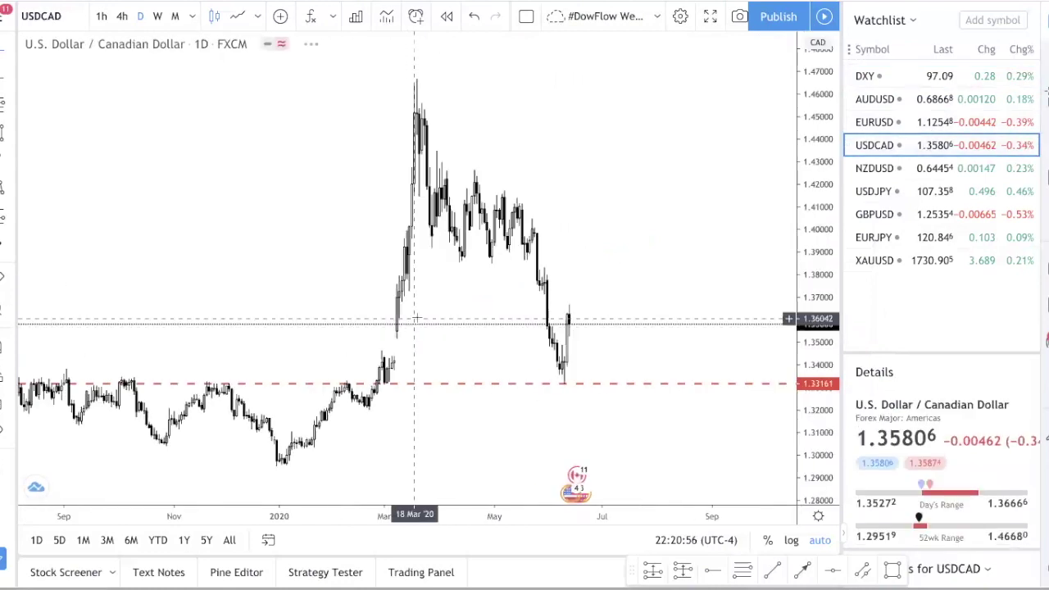
drag(836, 277, 835, 328)
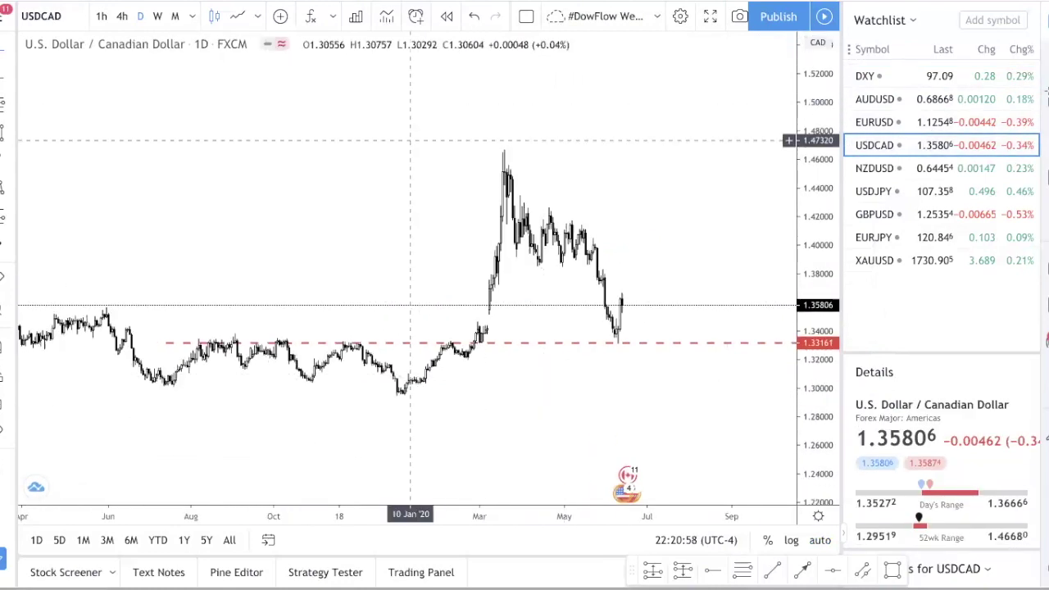
key(alt+f)
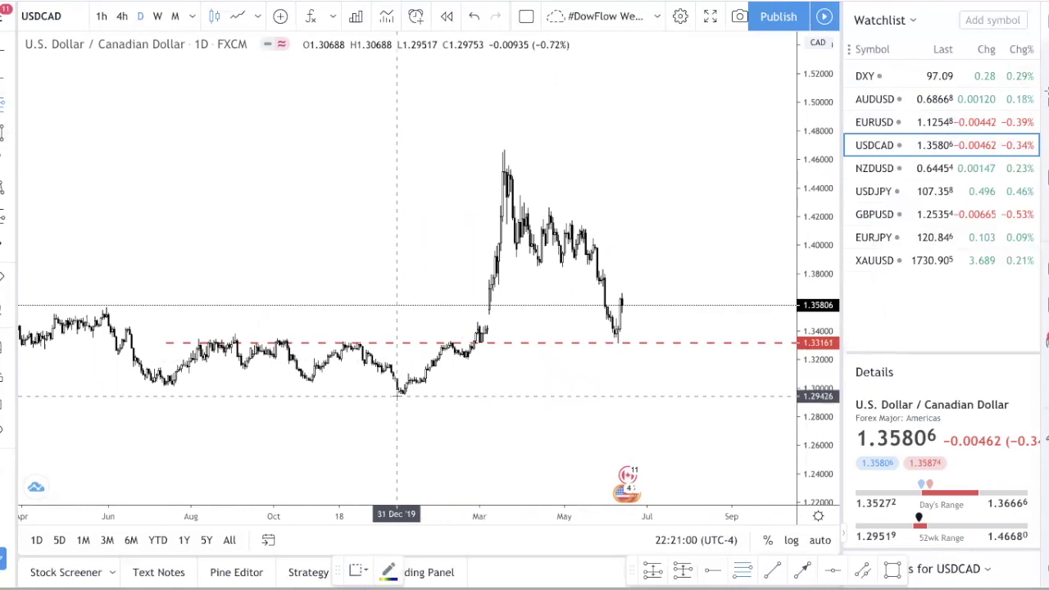
click(397, 395)
click(605, 154)
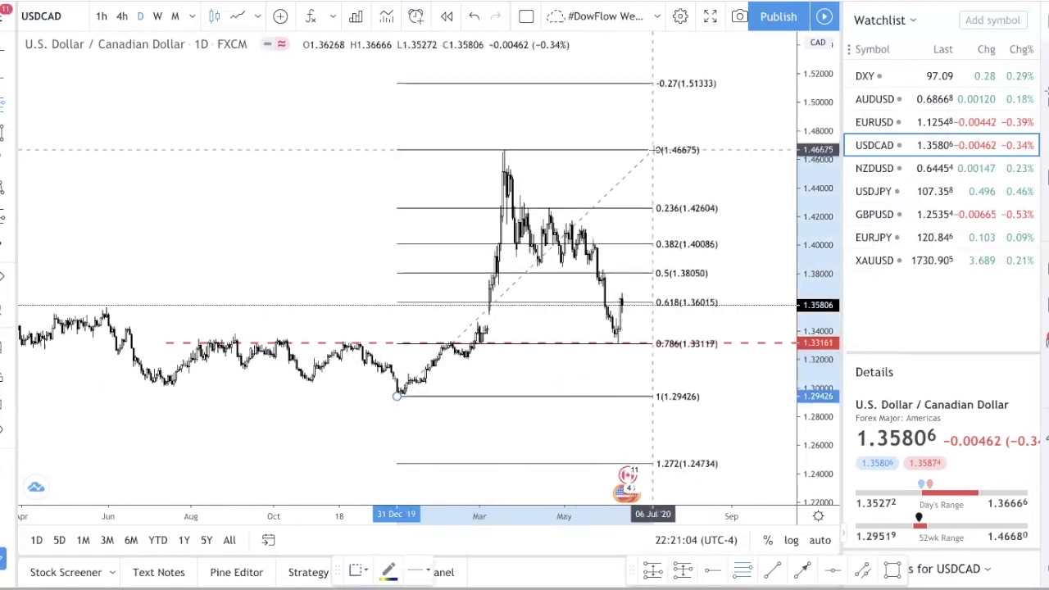
click(653, 150)
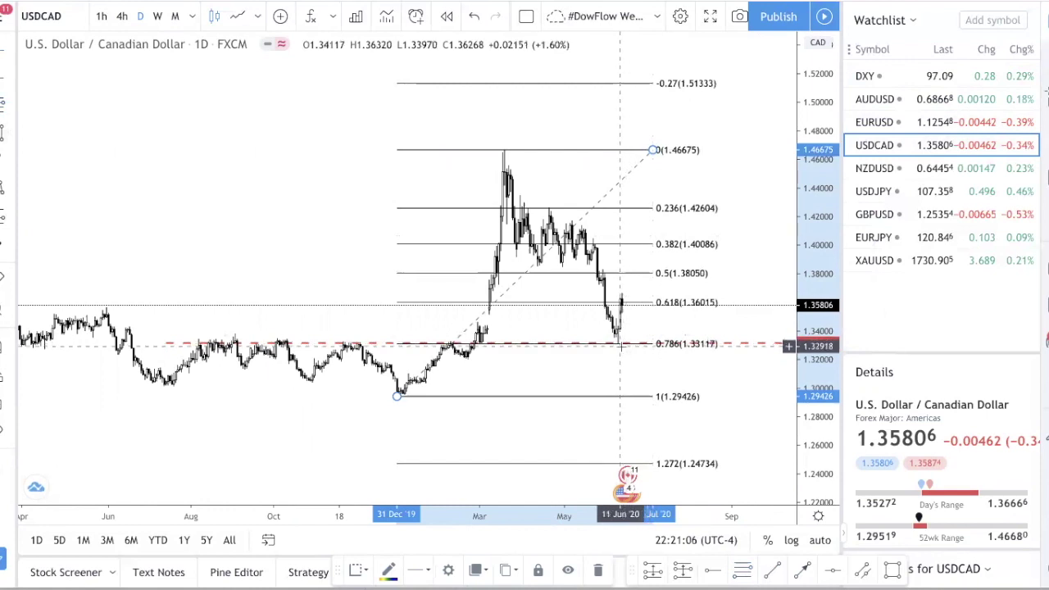
Remove all drawings from the USDCAD daily chart.
scroll(412, 200, up, 1)
scroll(411, 200, up, 2)
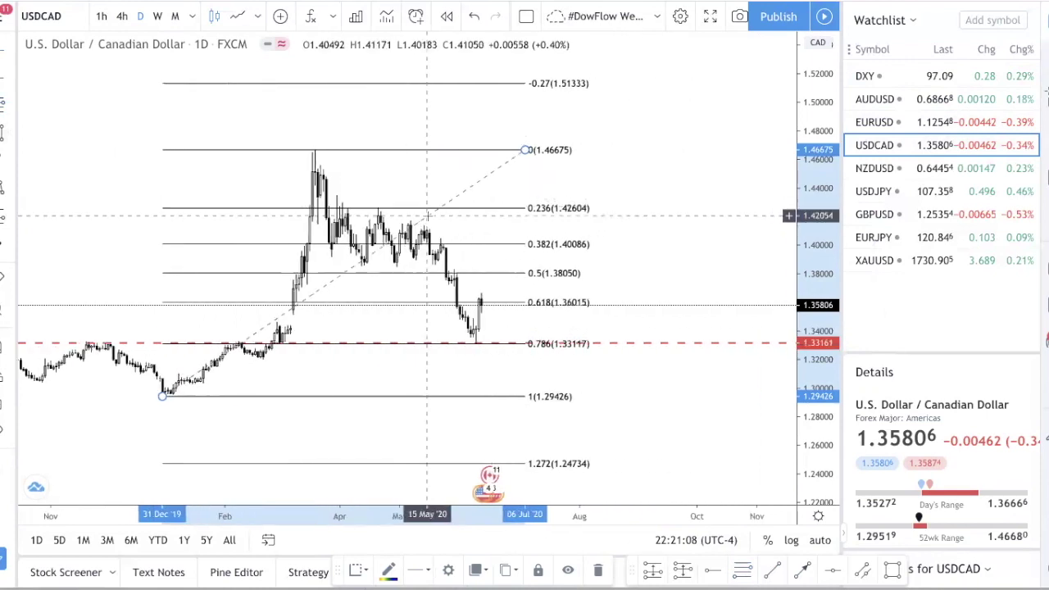
right_click(142, 409)
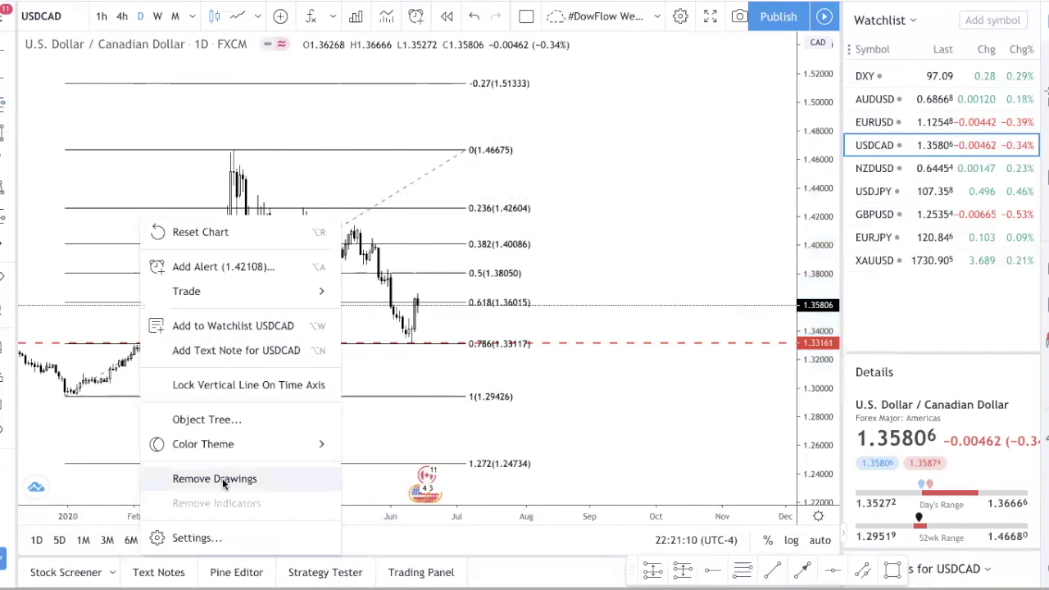
click(223, 478)
Place a horizontal ray at 1.37351 starting in late May and draw a rectangle zone around it from about 1.383 to 1.371.
scroll(281, 368, up, 2)
drag(281, 368, 578, 366)
scroll(577, 366, up, 1)
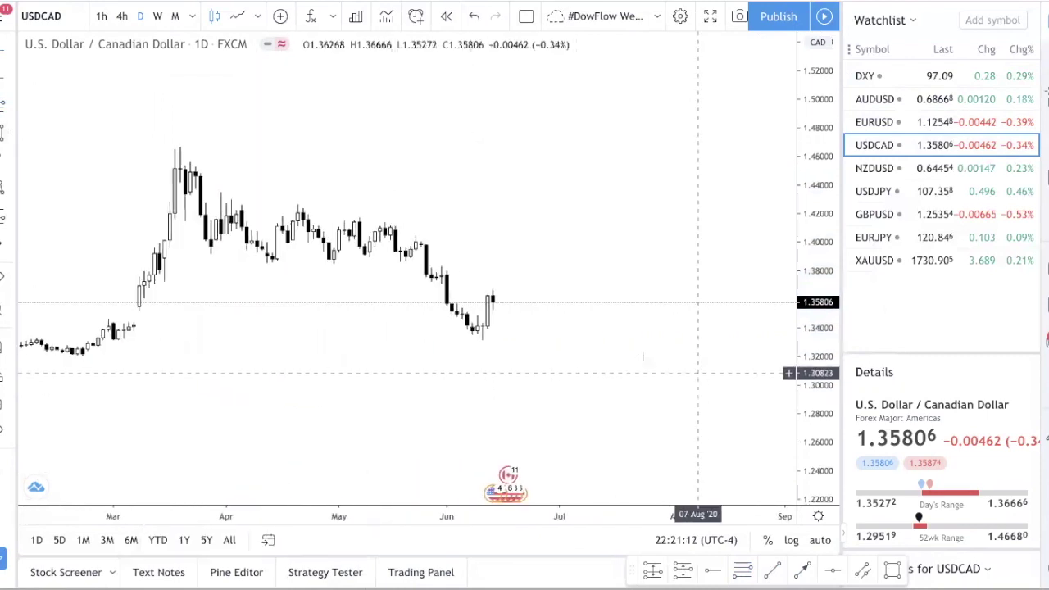
drag(813, 314, 823, 179)
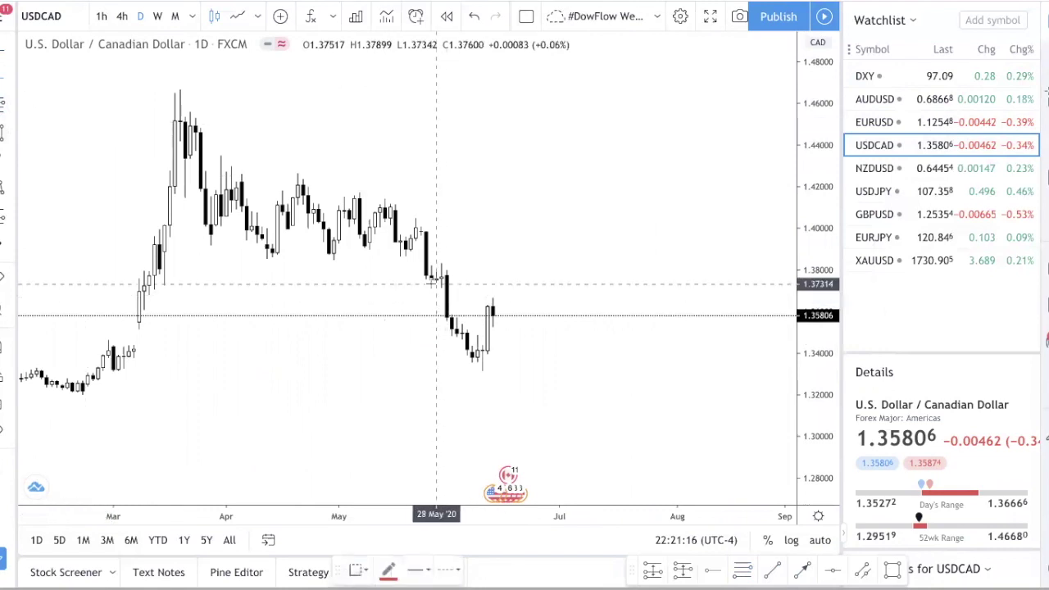
click(432, 283)
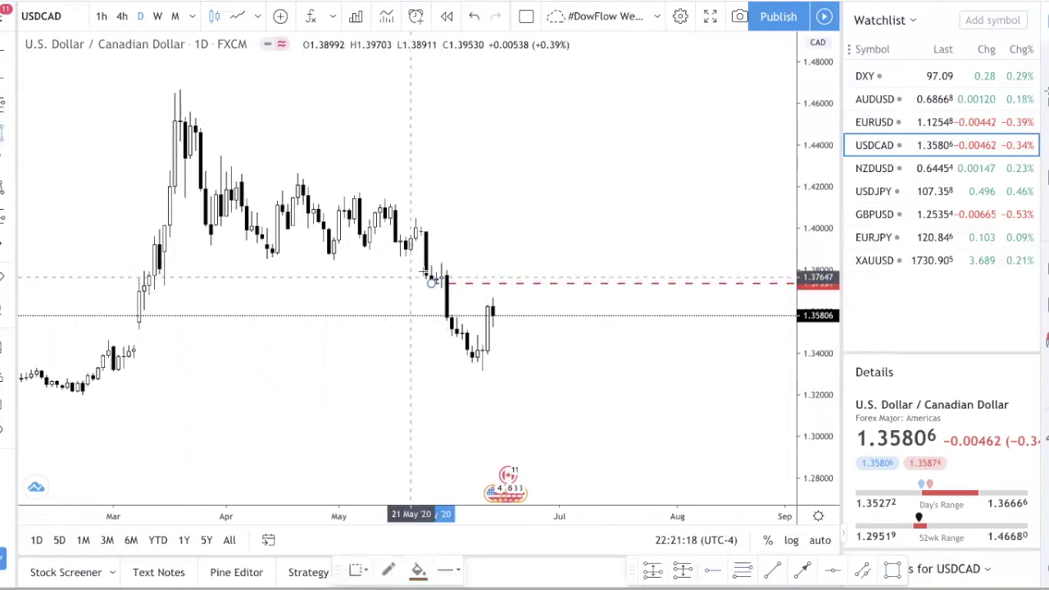
drag(411, 264, 687, 286)
click(663, 243)
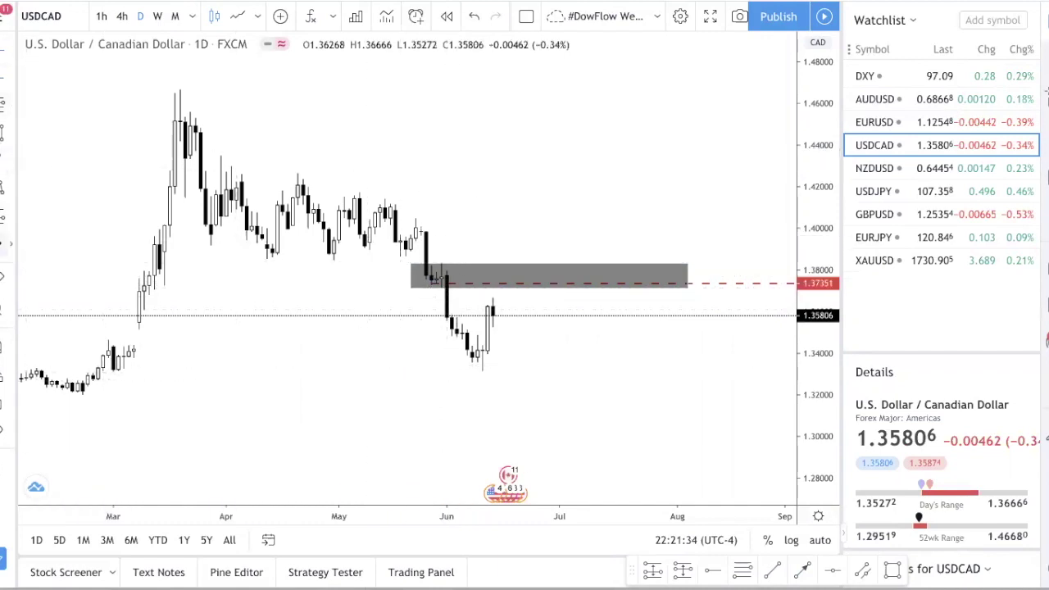
Draw a falling arrow from about 1.35949 to 1.34398 and a rising arrow from about 1.34361 to 1.37314 at the zone.
click(804, 571)
click(502, 311)
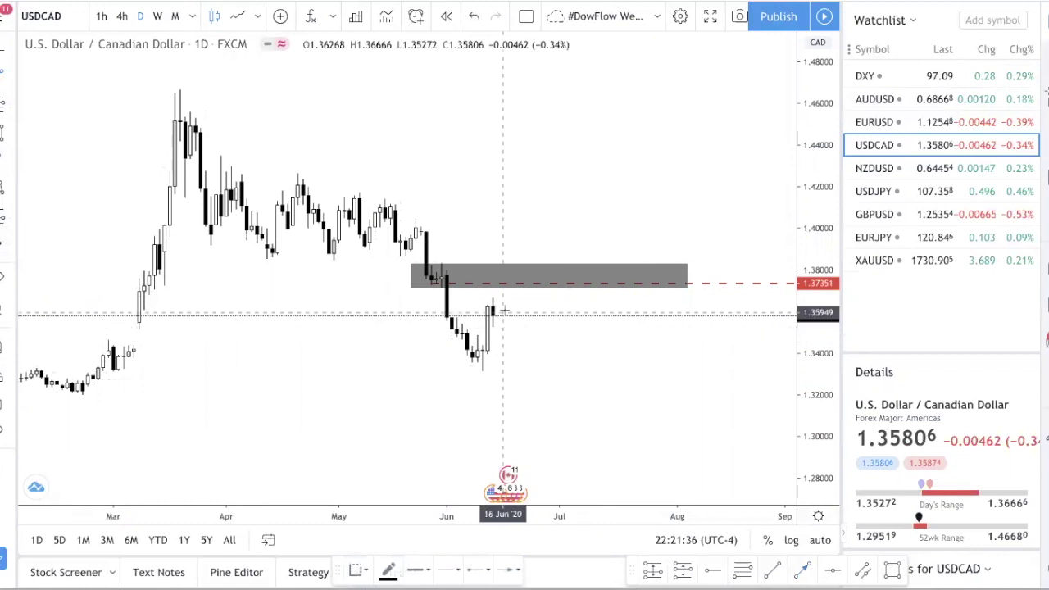
click(511, 285)
drag(513, 285, 529, 343)
click(2, 88)
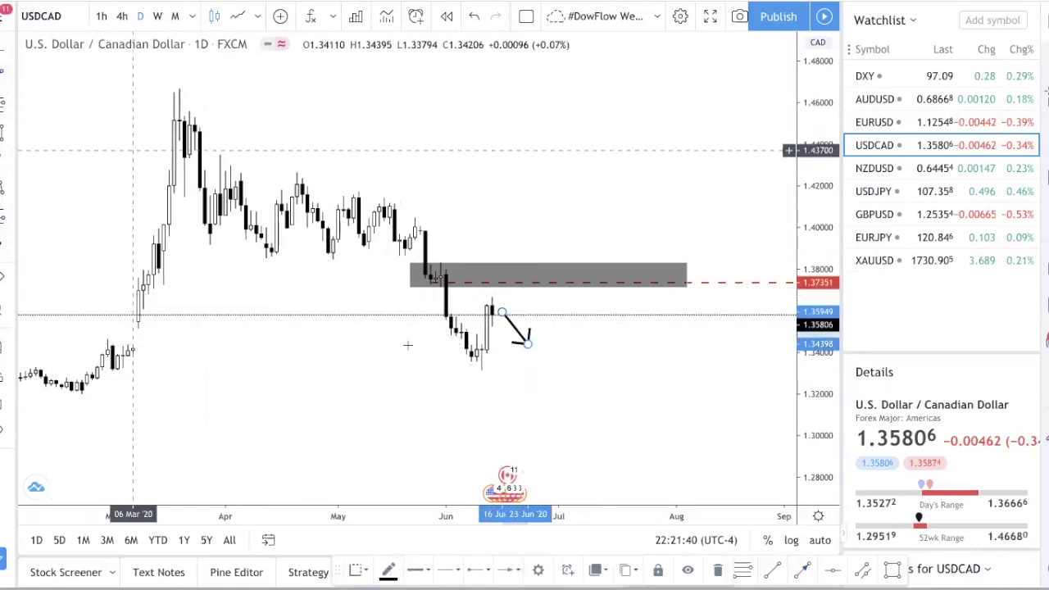
click(531, 344)
click(550, 285)
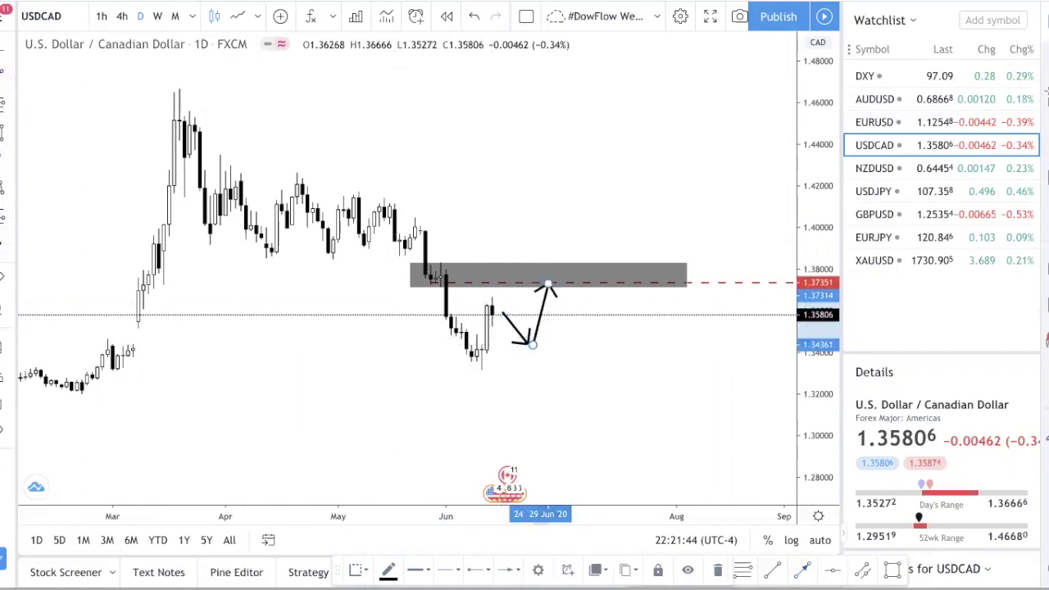
Add a horizontal line at 1.34952 across the USDCAD daily chart and lower it to 1.34841.
click(832, 573)
click(477, 331)
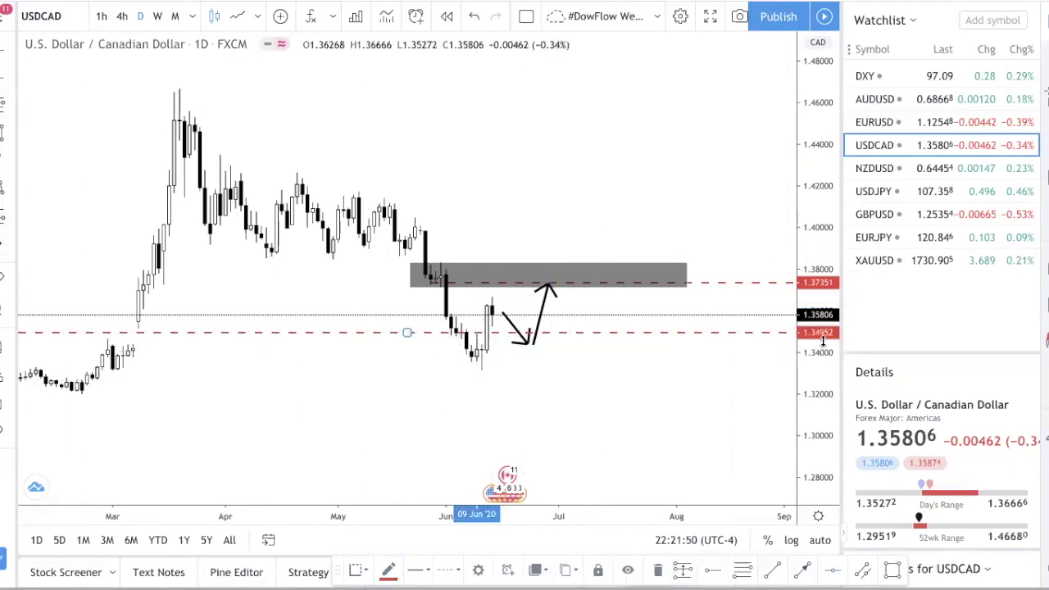
scroll(480, 365, up, 2)
drag(412, 377, 660, 399)
drag(593, 399, 569, 397)
scroll(569, 398, up, 3)
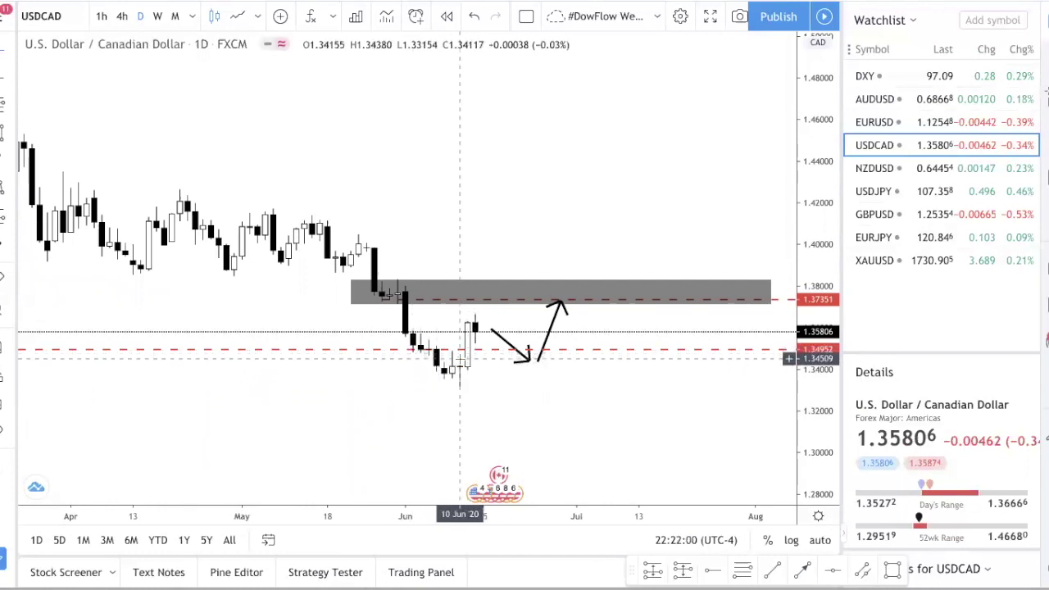
click(472, 351)
click(459, 340)
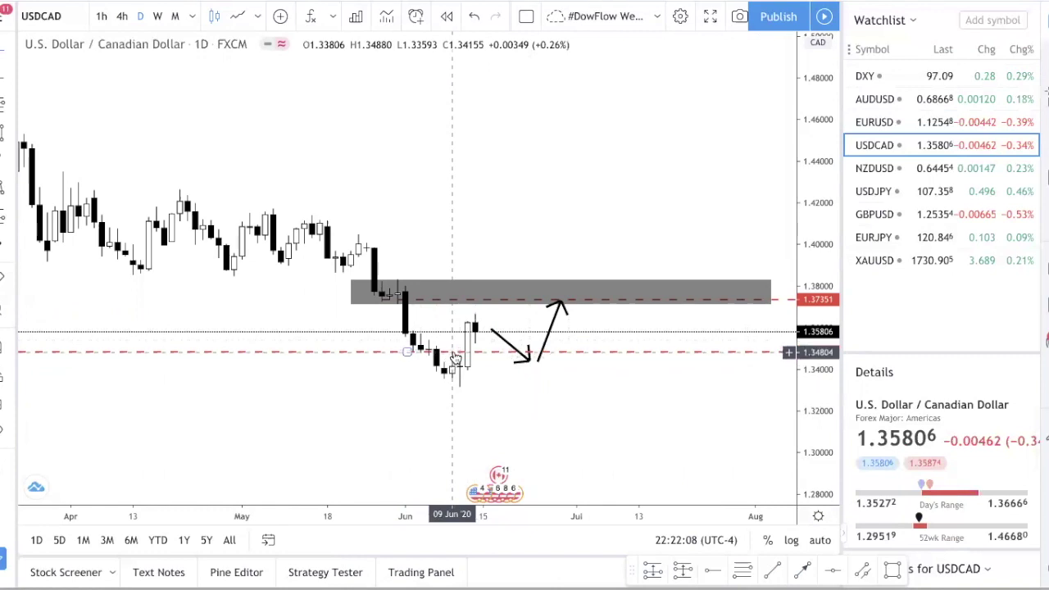
Move the falling arrow to run from about 1.36022 to the lower dashed line, and start the rising arrow at about 1.35026 on 17 June.
mouse_move(525, 355)
mouse_down()
mouse_move(492, 336)
mouse_move(517, 347)
mouse_up()
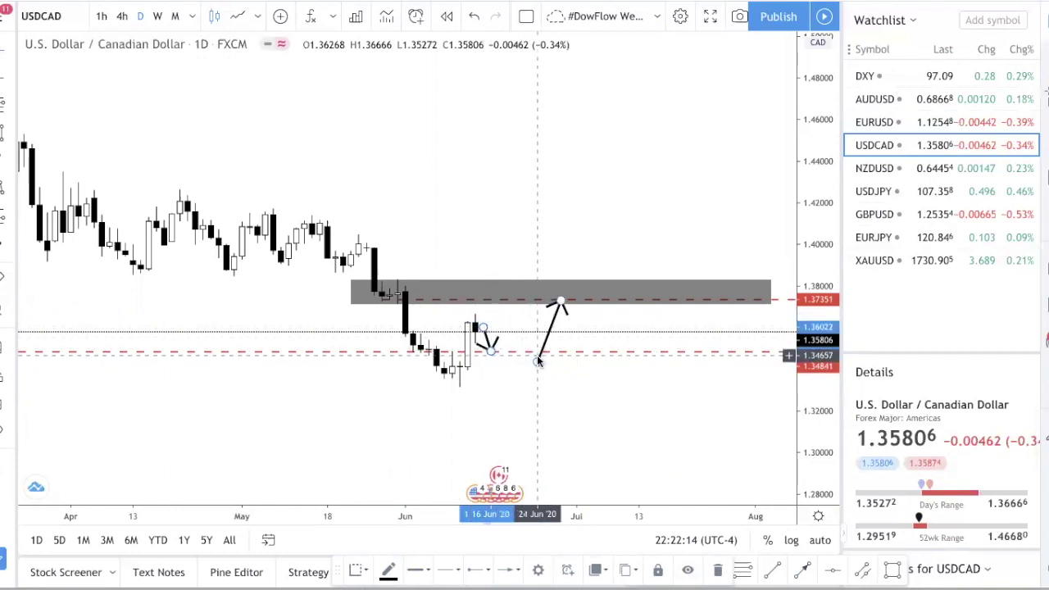
drag(540, 362, 507, 348)
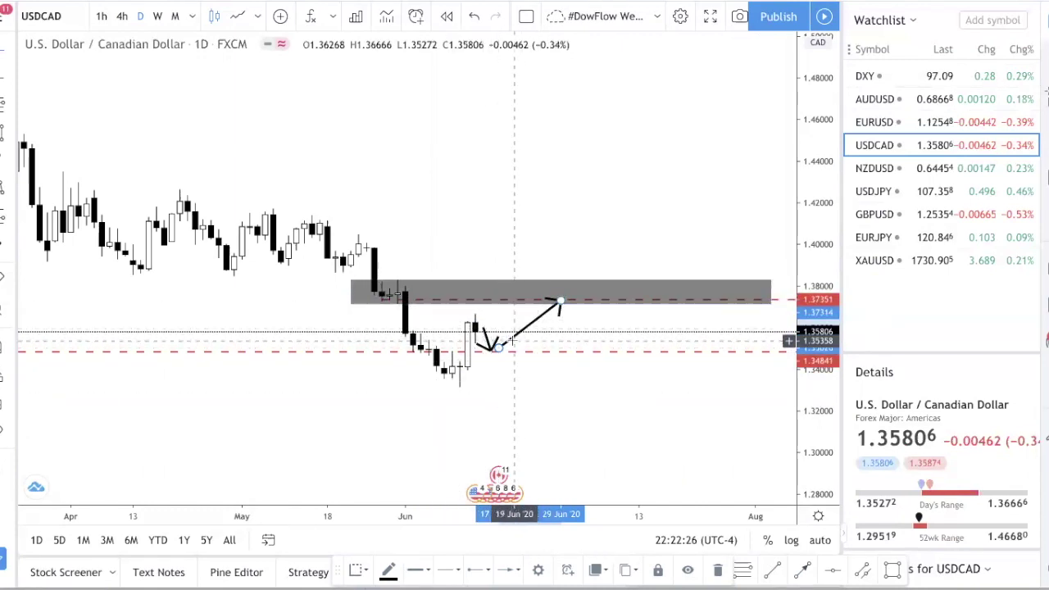
Clear the ray, line, zone and arrows from the USDCAD daily chart.
scroll(509, 351, down, 5)
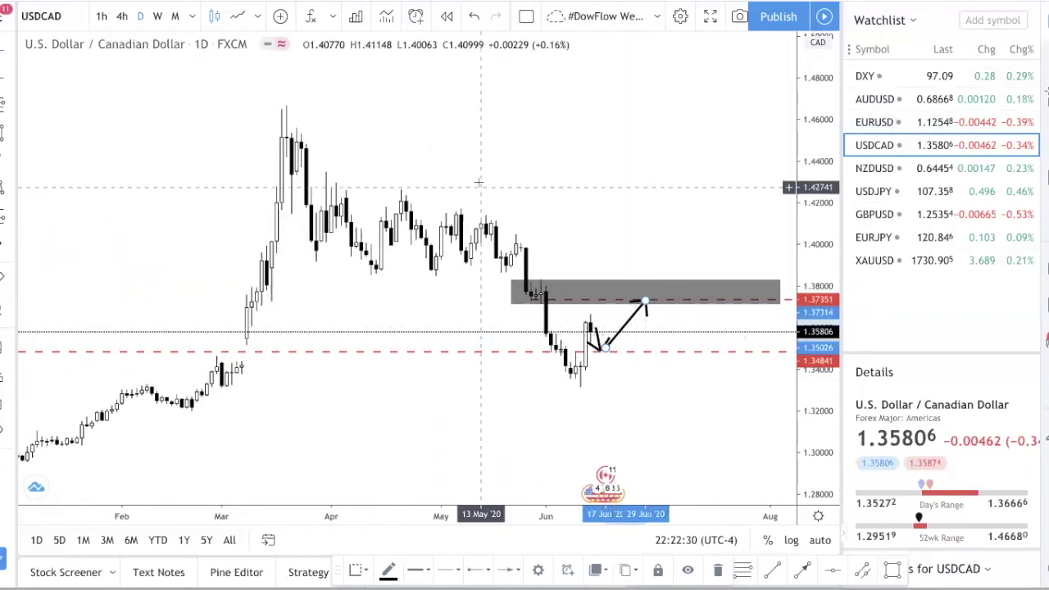
right_click(341, 133)
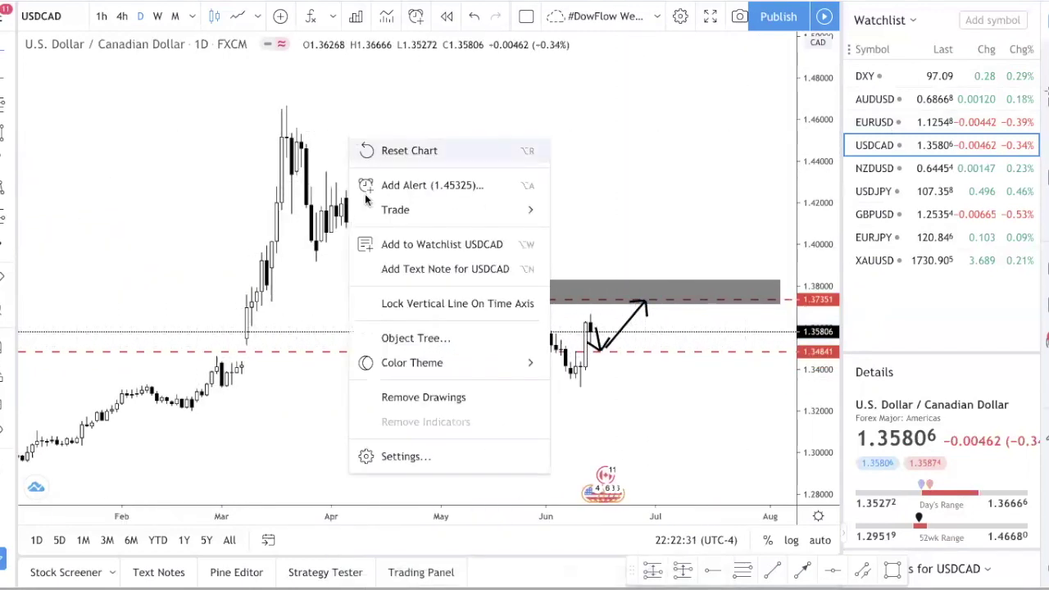
click(424, 397)
Mark the late-April low with a rectangle from 1.38902 to 1.37979 and the April high with one from 1.42704 to 1.42076.
click(424, 266)
click(458, 286)
click(3, 129)
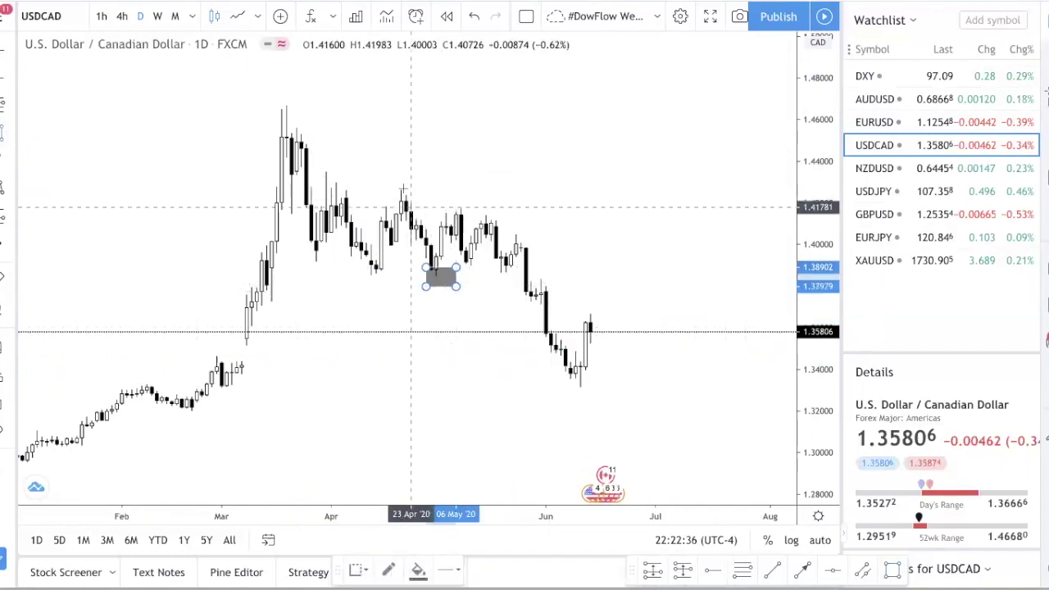
click(397, 187)
click(406, 201)
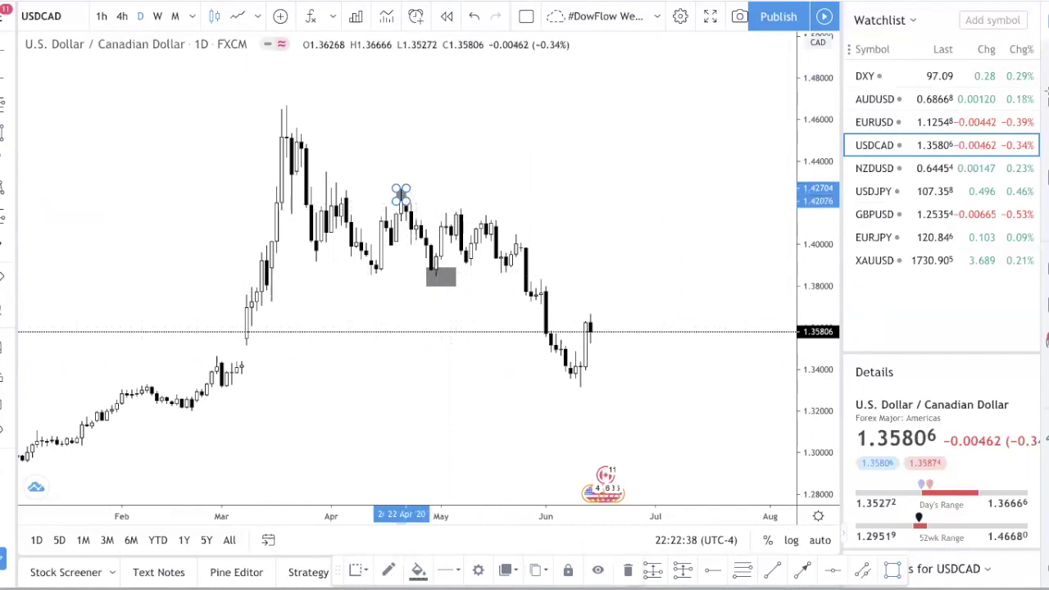
Mark the May highs with a rectangle from 1.42039 to 1.41006 and the June low with one from about 1.33512 to 1.32700.
click(445, 202)
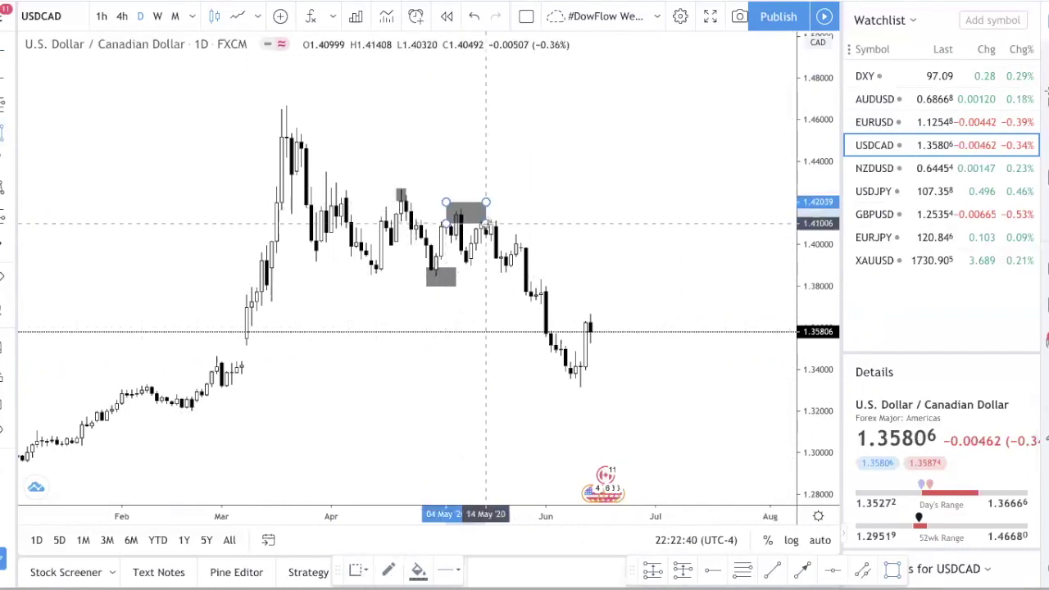
click(486, 223)
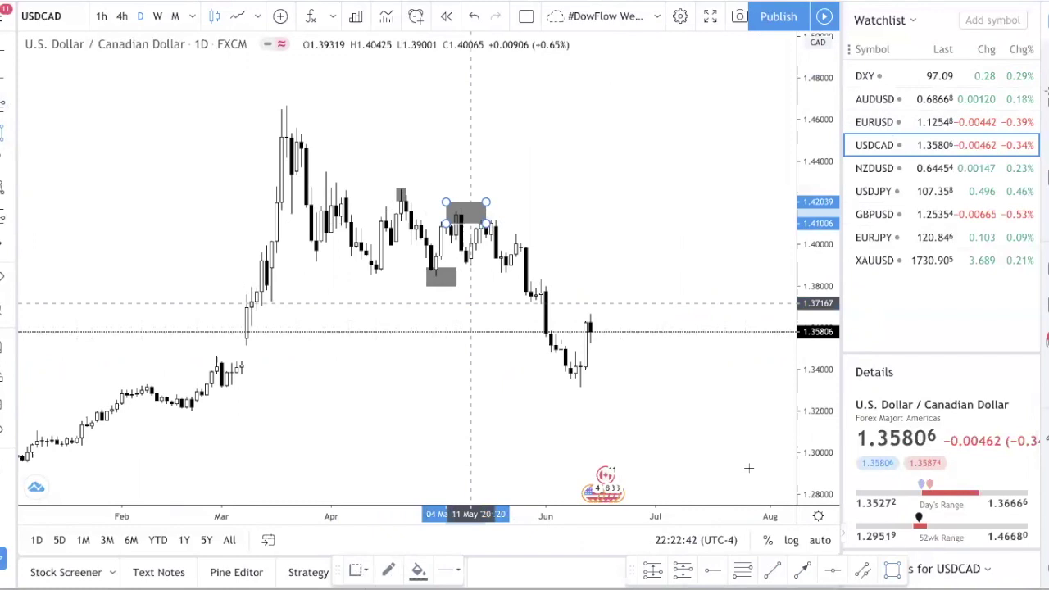
drag(563, 378, 596, 397)
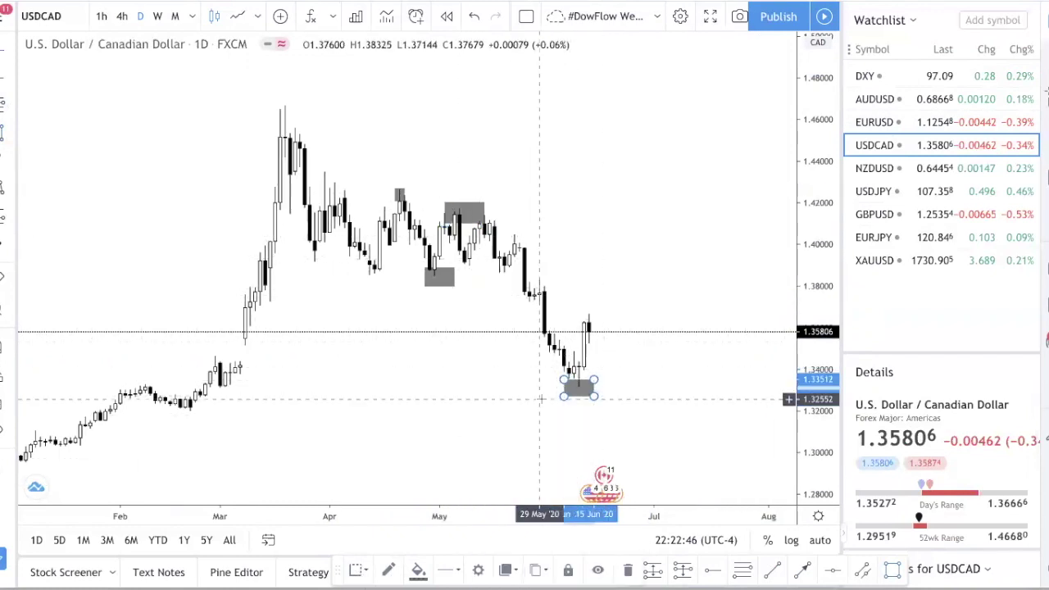
scroll(540, 399, down, 5)
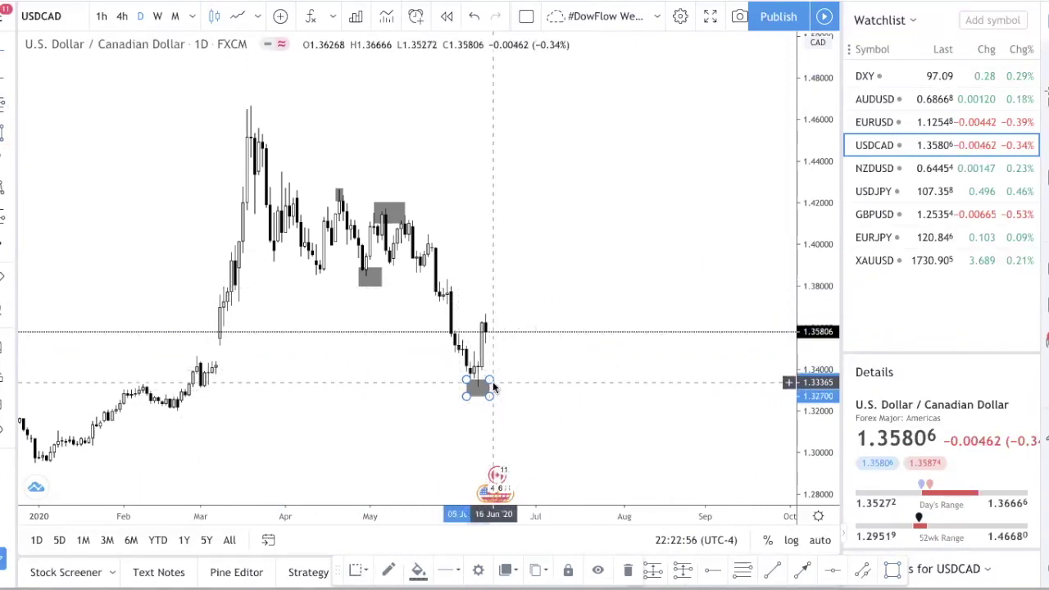
Open the NZDUSD daily chart and examine its price action from early 2020 up to the ray at 0.65884.
click(987, 168)
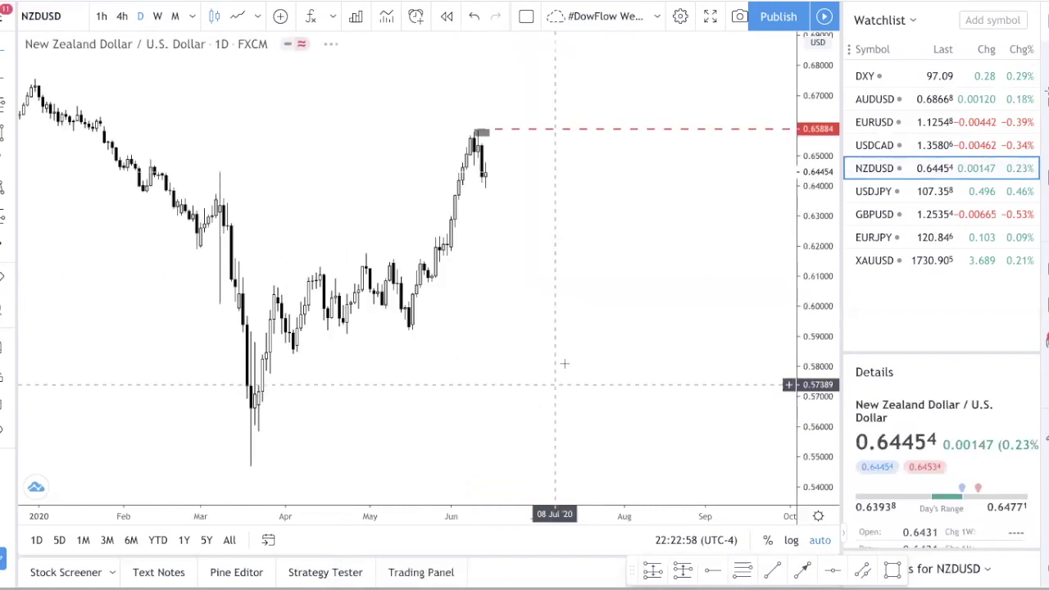
scroll(545, 308, up, 3)
scroll(535, 314, up, 5)
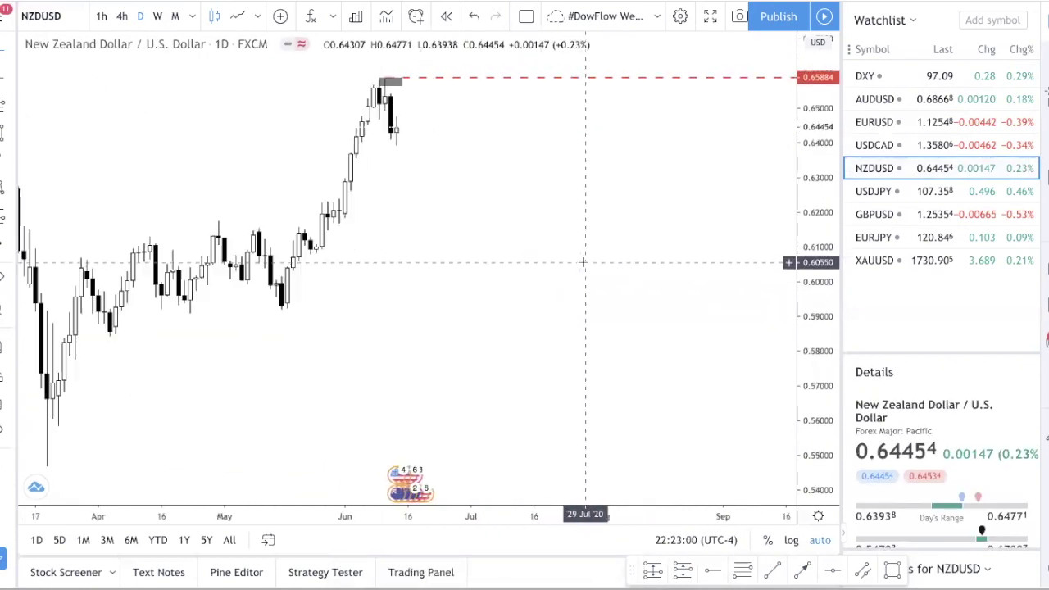
drag(832, 315, 836, 416)
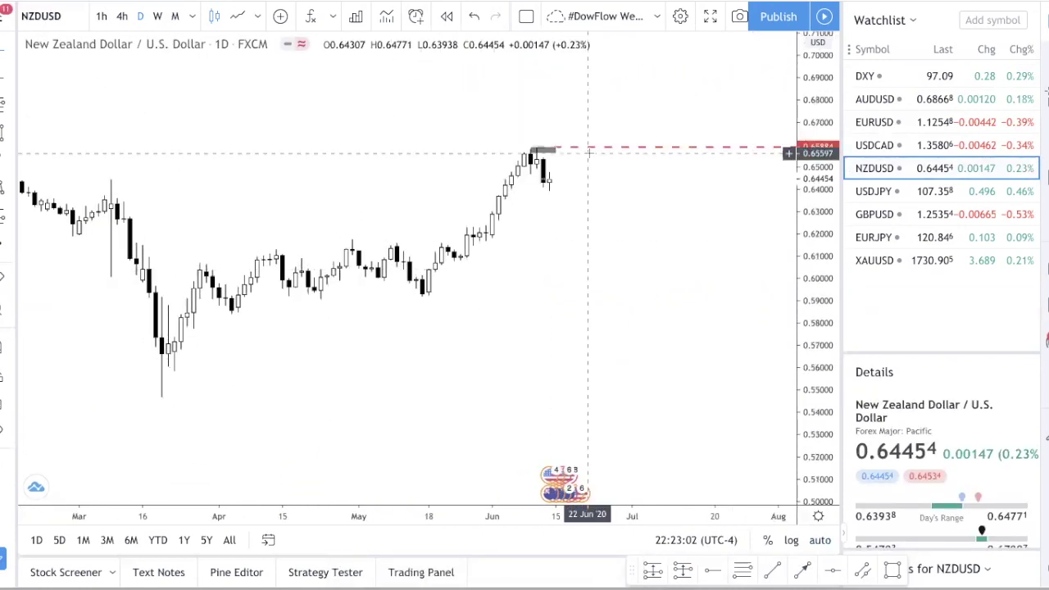
scroll(585, 155, up, 2)
scroll(511, 148, down, 1)
scroll(517, 149, down, 4)
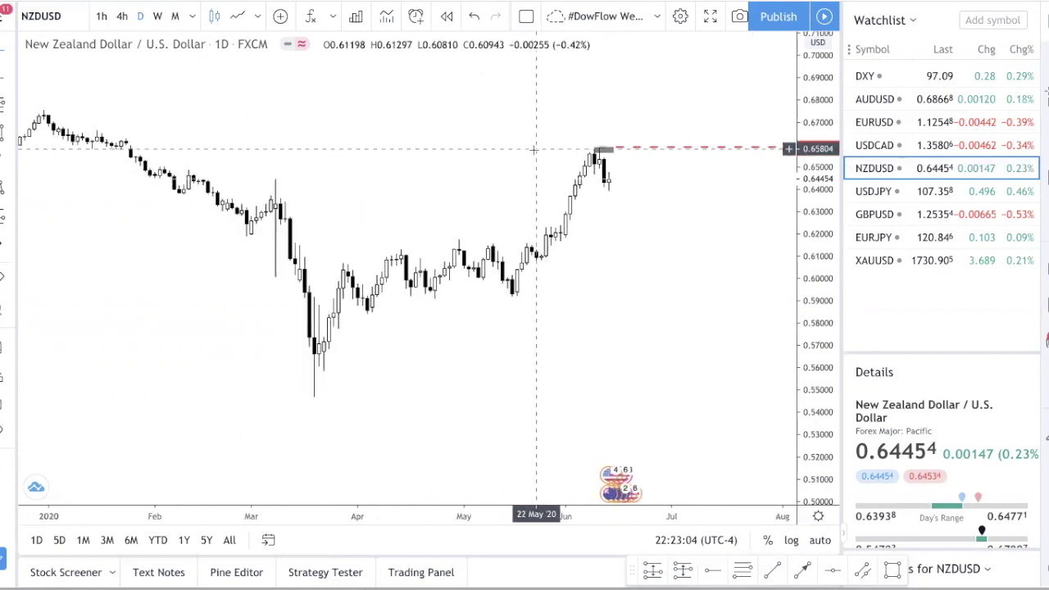
Delete the grey zone at the June high on the NZDUSD daily chart.
scroll(703, 184, up, 4)
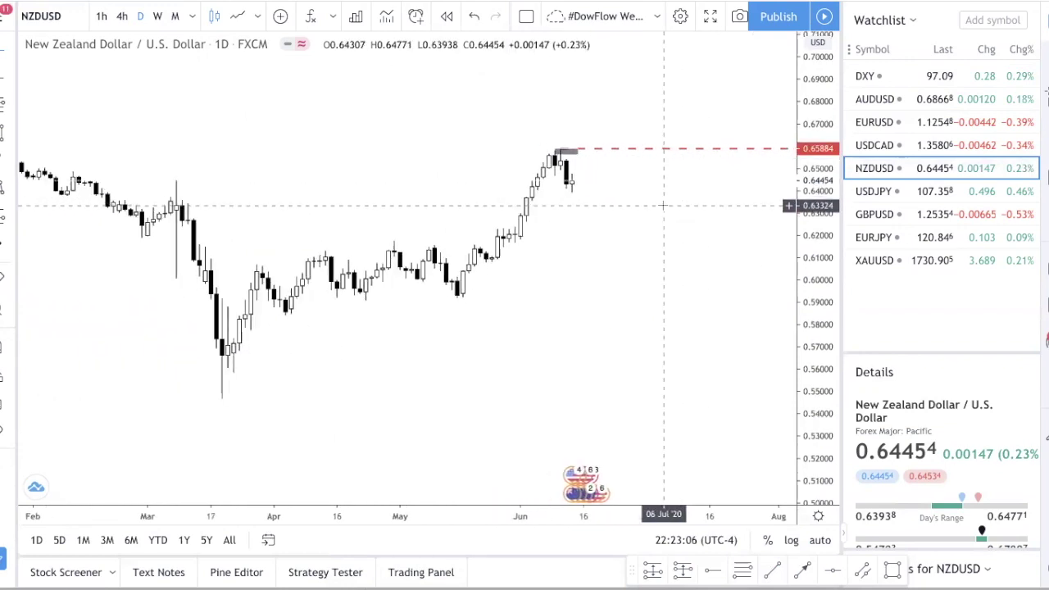
drag(812, 282, 812, 160)
mouse_move(592, 152)
mouse_down()
mouse_move(516, 180)
mouse_move(477, 168)
mouse_up()
key(Delete)
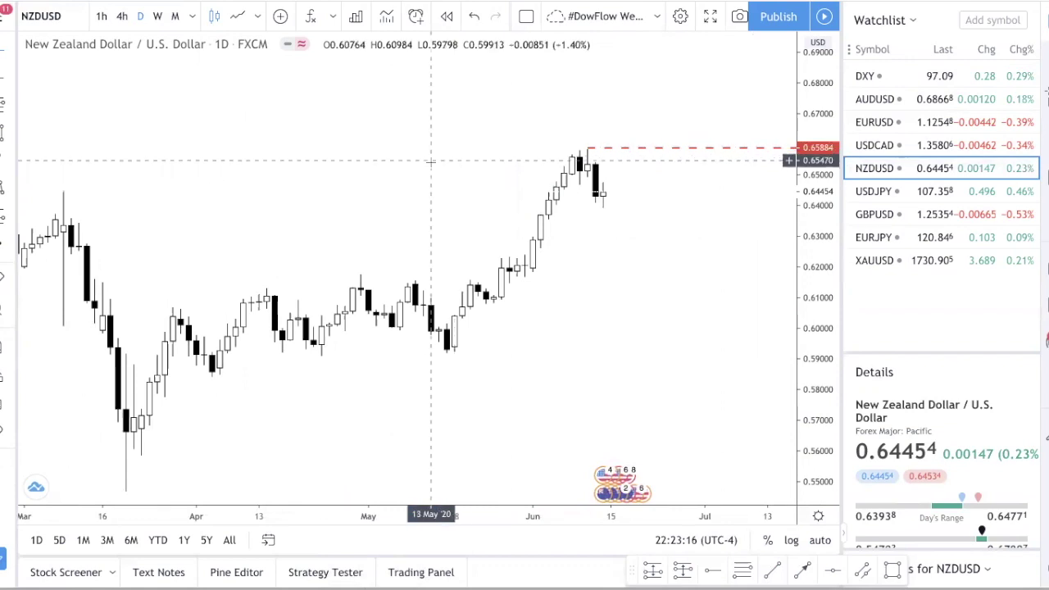
Lower the red dashed ray from the June high and refine it on the 4-hour NZDUSD chart to 0.64677.
drag(619, 146, 522, 184)
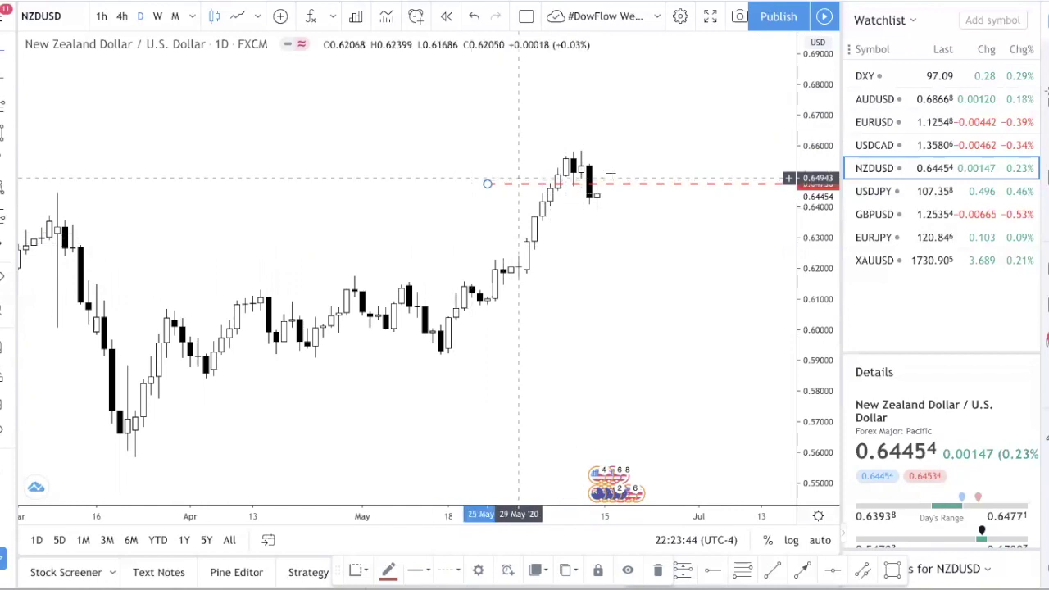
drag(488, 184, 485, 186)
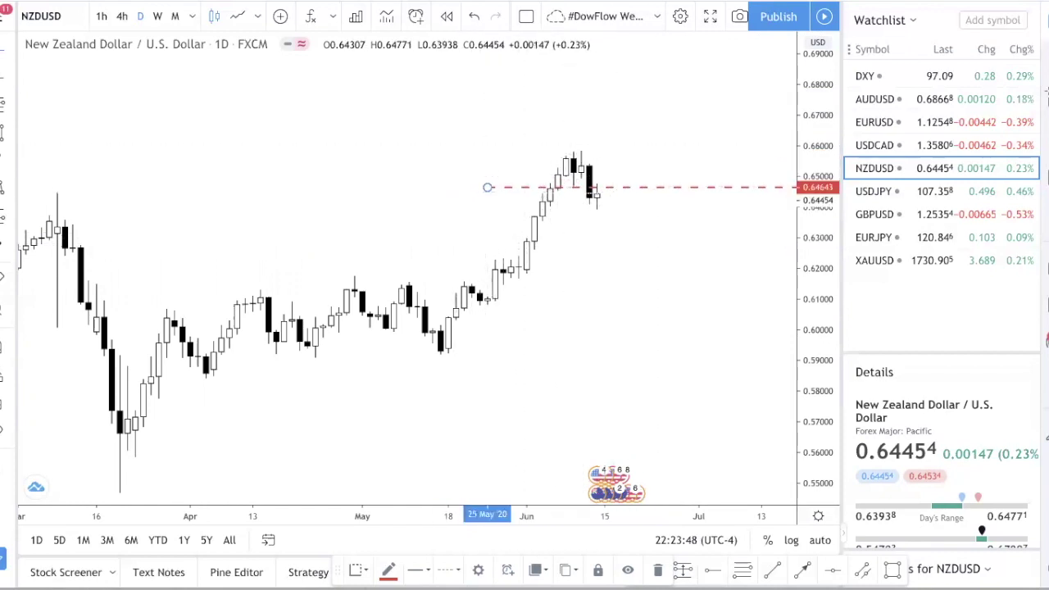
click(122, 16)
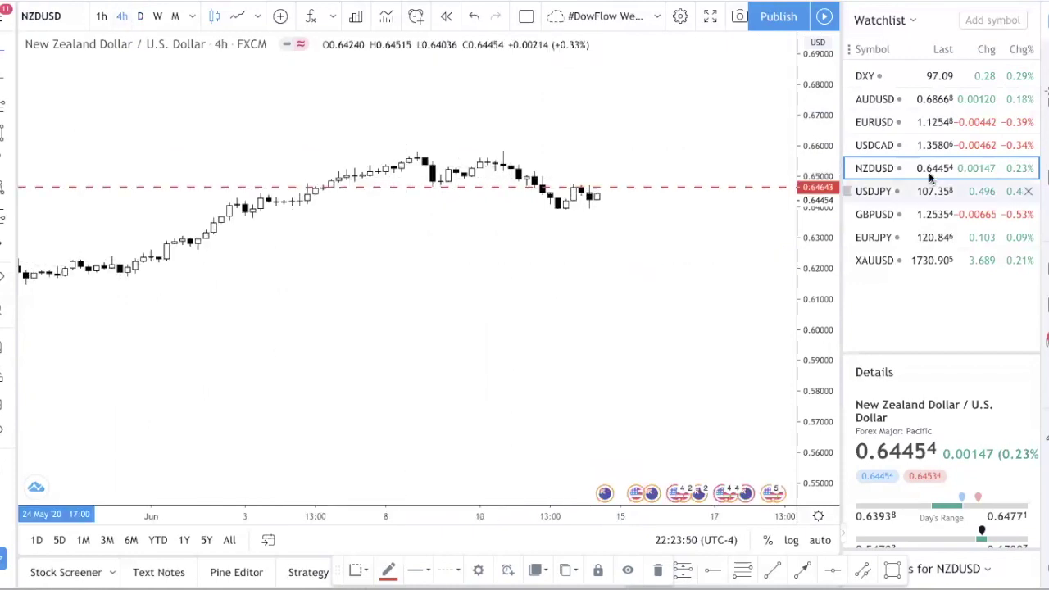
click(790, 178)
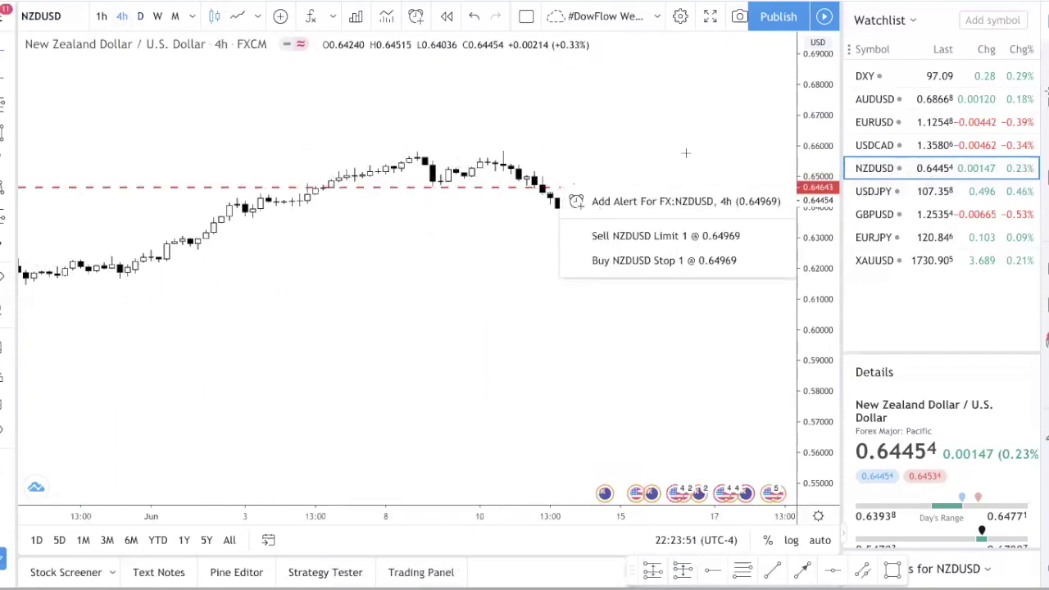
double_click(812, 150)
drag(511, 188, 505, 183)
click(519, 160)
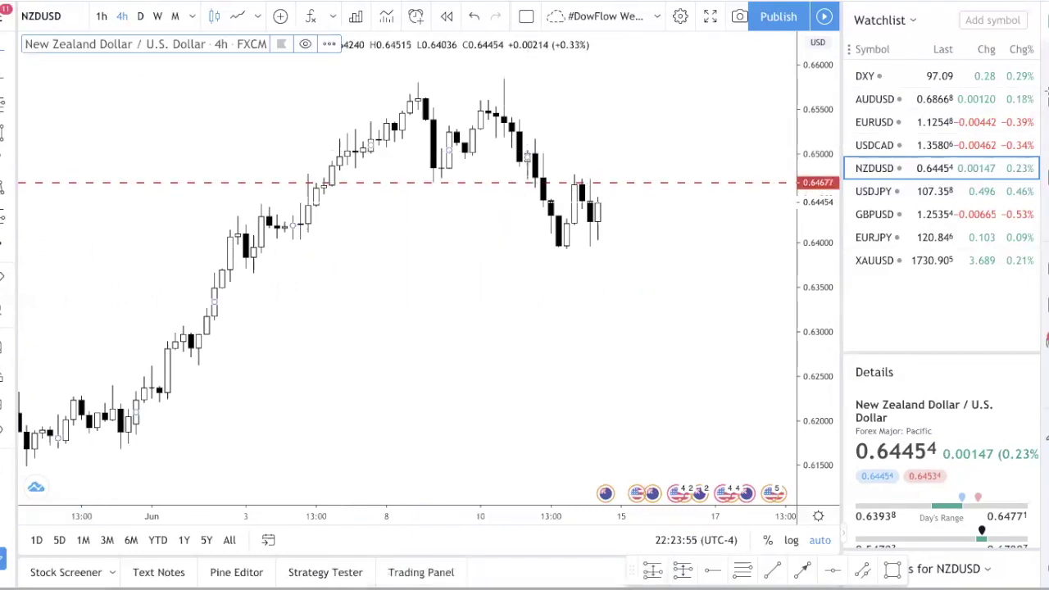
Mark the early-June high and the 10 June high with small rectangles on the 4-hour chart, the second from 0.65850 to 0.65686.
drag(402, 81, 425, 95)
click(5, 133)
drag(495, 78, 513, 88)
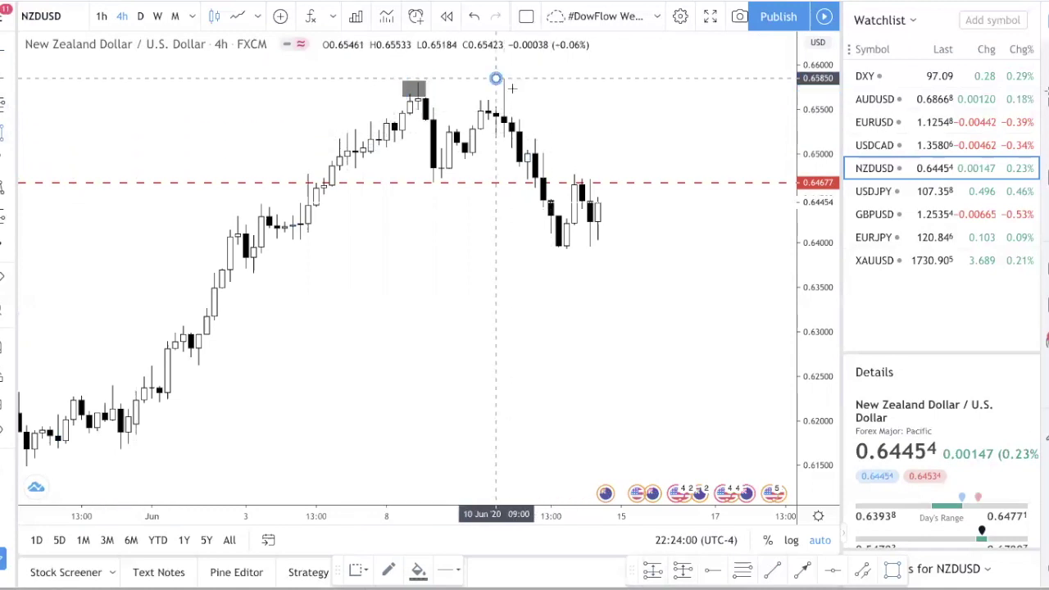
click(517, 96)
click(140, 16)
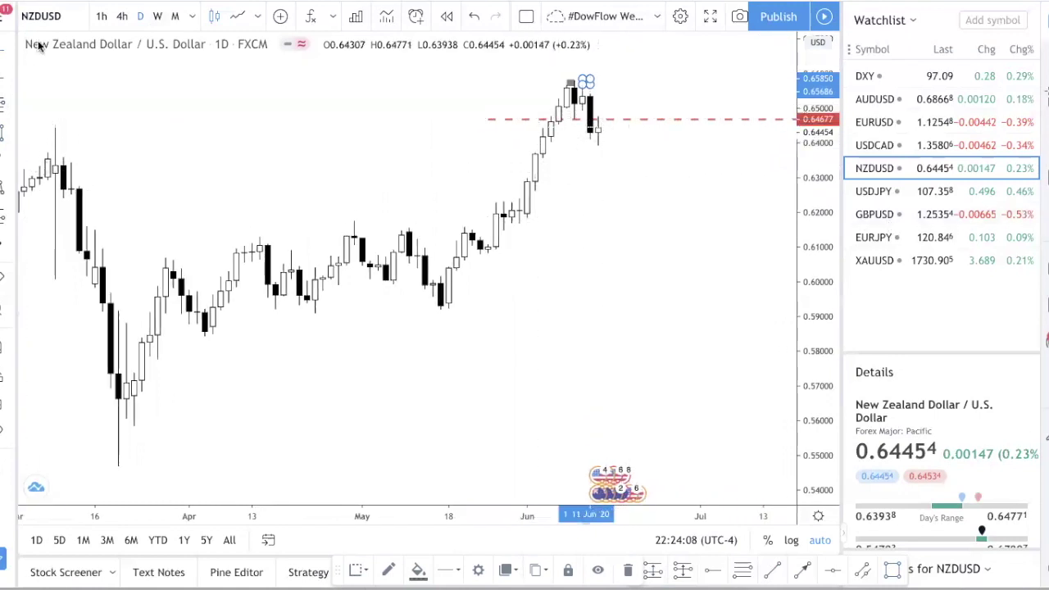
click(120, 18)
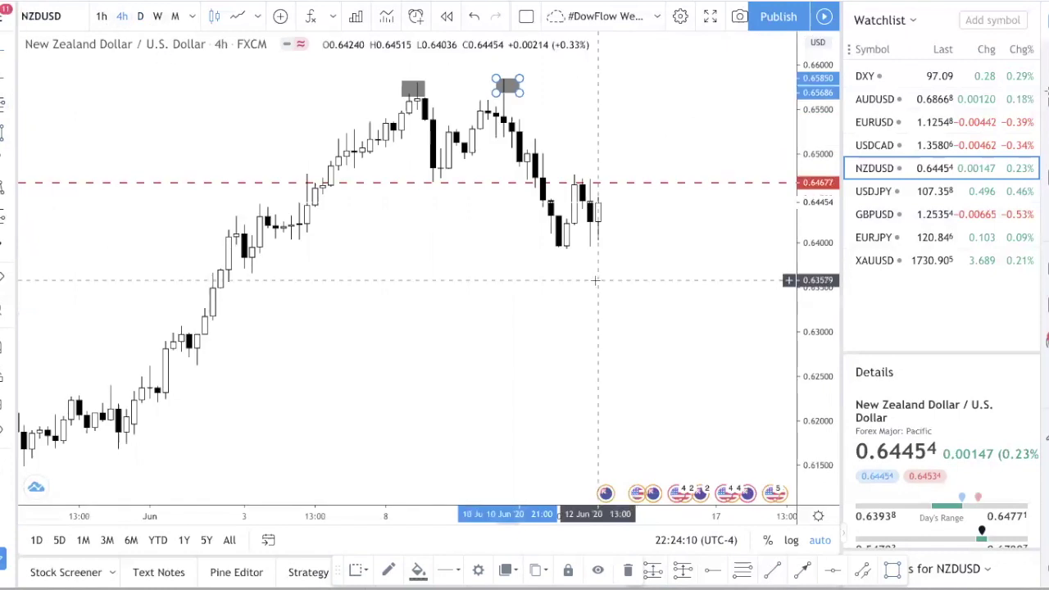
Draw a Fibonacci retracement between the red ray and the 8 June high at 0.65807, stretch it across the latest candles, and delete it.
click(7, 105)
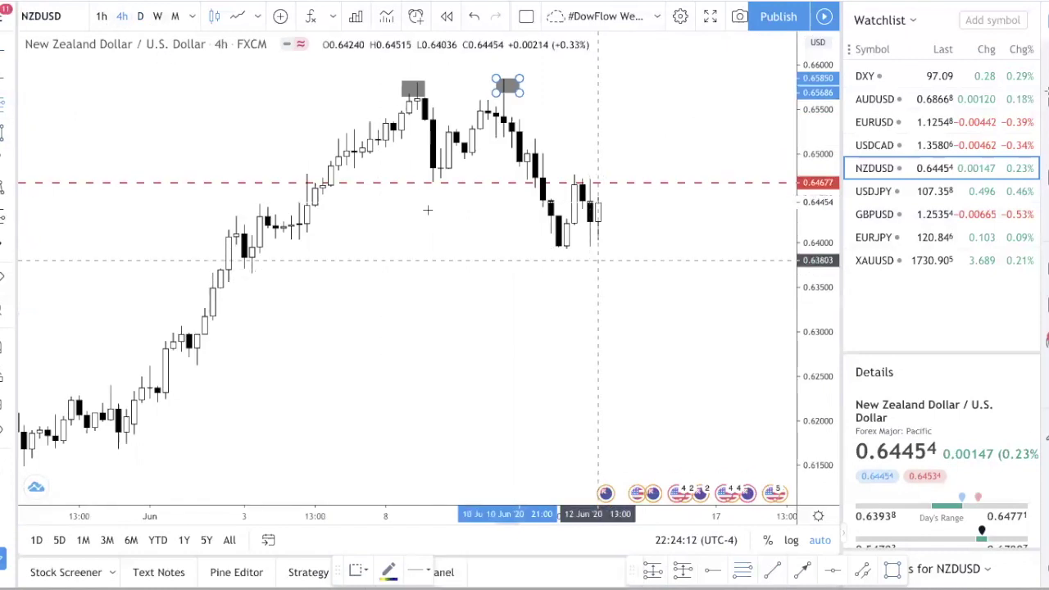
click(440, 184)
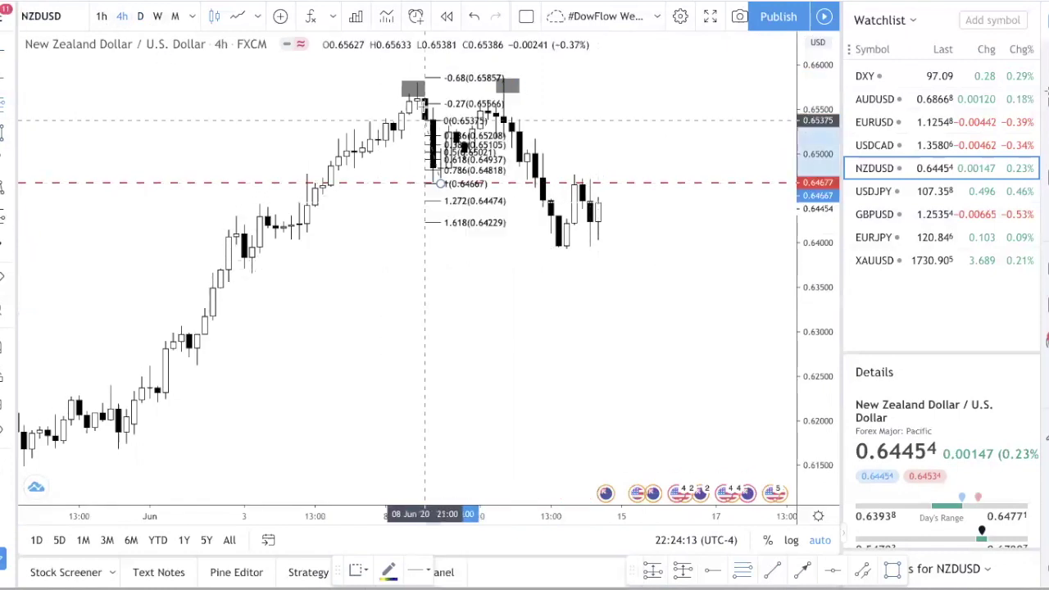
click(416, 83)
drag(440, 183, 565, 183)
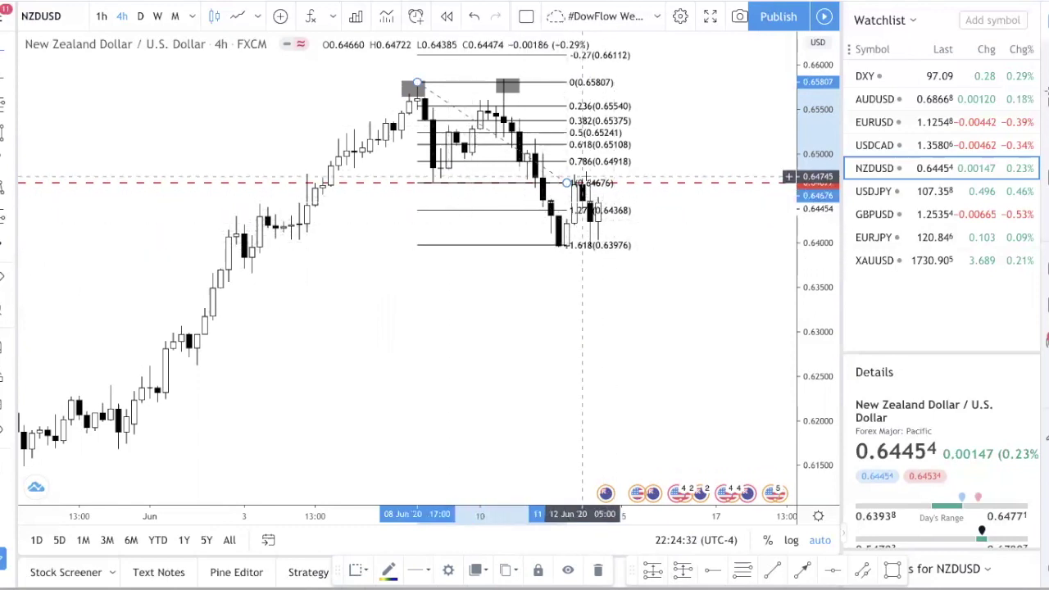
drag(568, 182, 577, 152)
key(Delete)
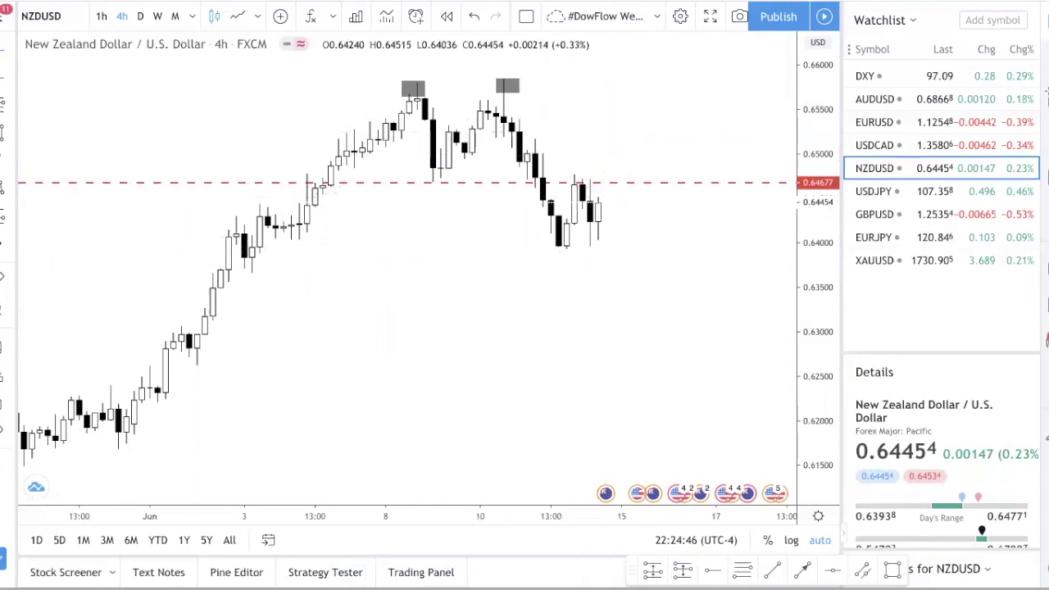
Draw two projection arrows from the red ray, one up to 0.65660 and one down to about 0.636.
click(804, 569)
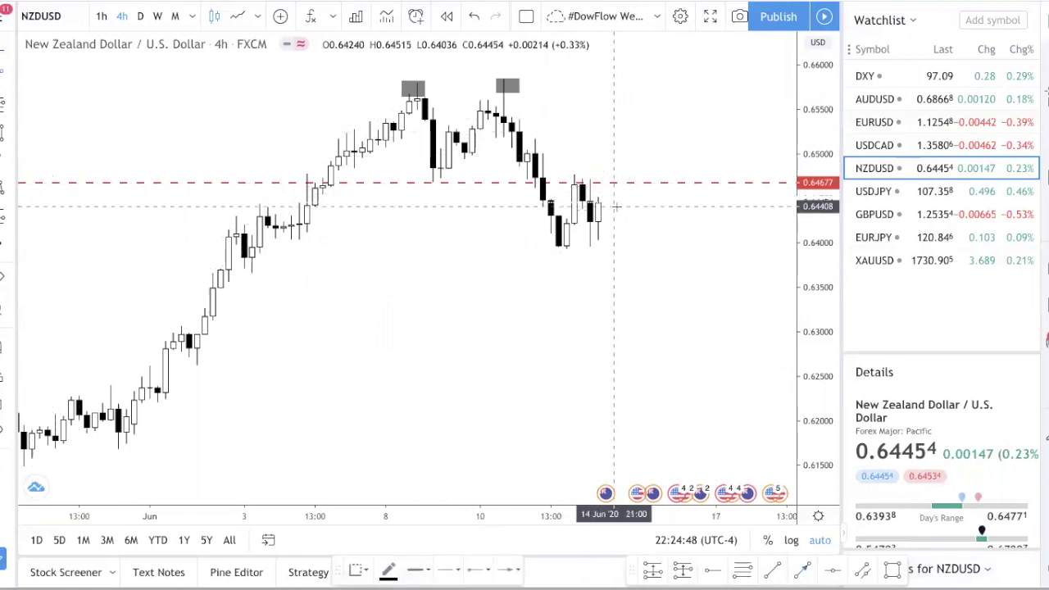
drag(613, 205, 660, 98)
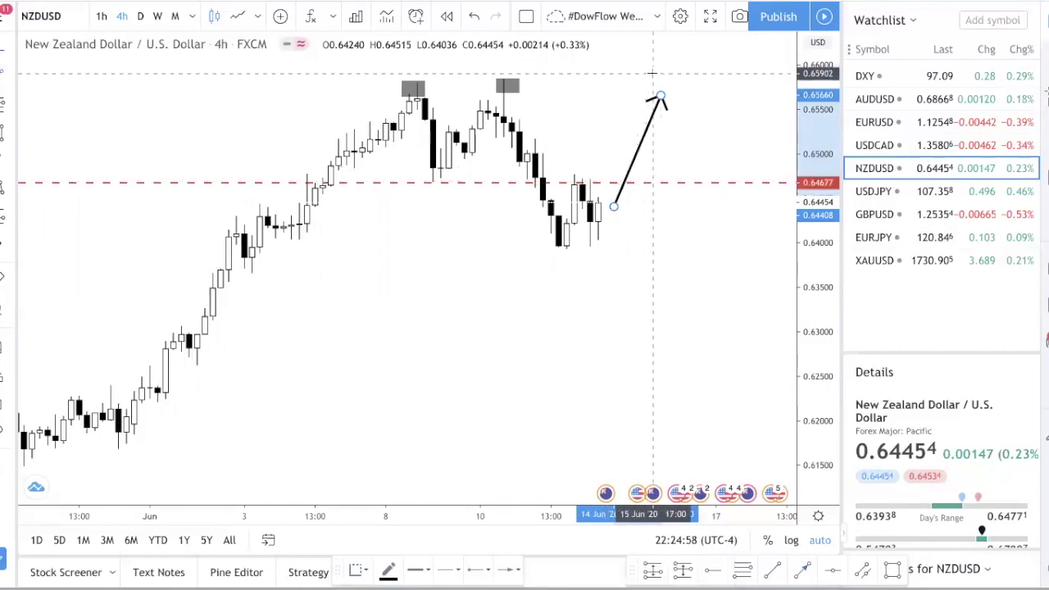
click(638, 190)
click(675, 278)
drag(614, 205, 622, 182)
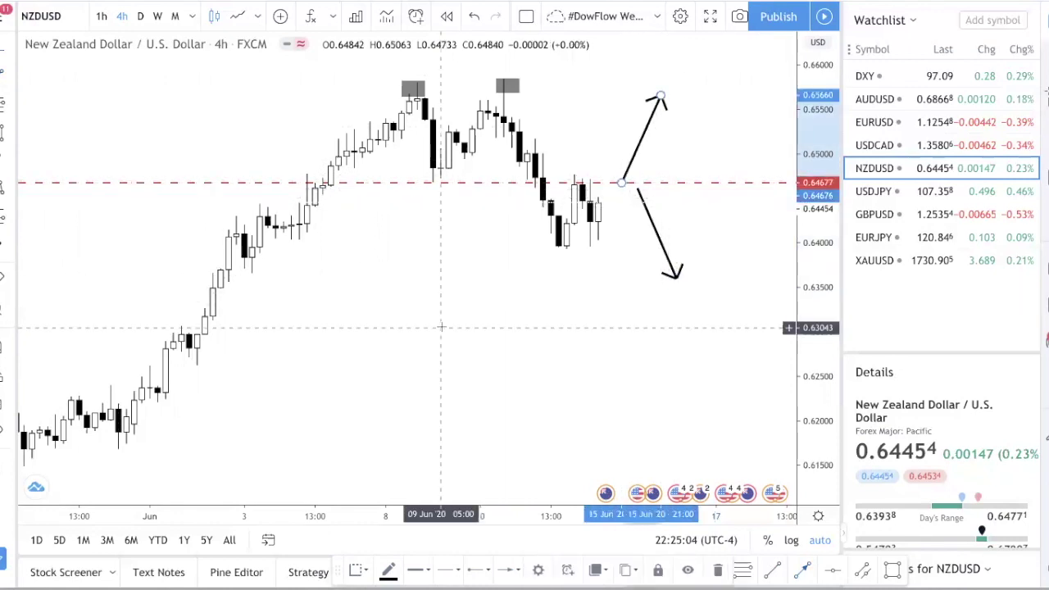
click(441, 327)
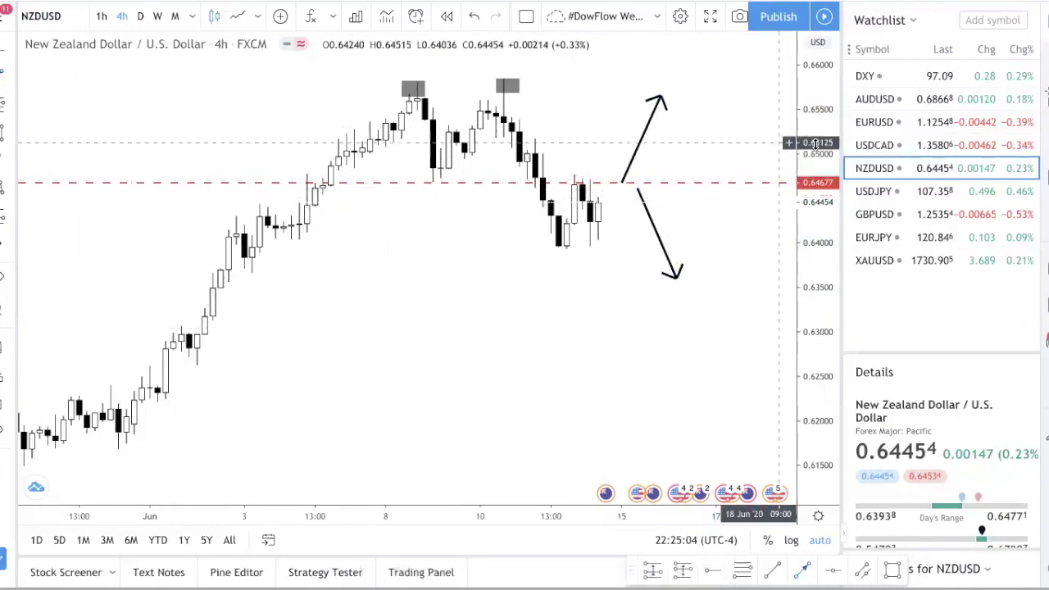
Open the USDJPY daily chart and lower its red dashed ray to 107.056.
click(921, 195)
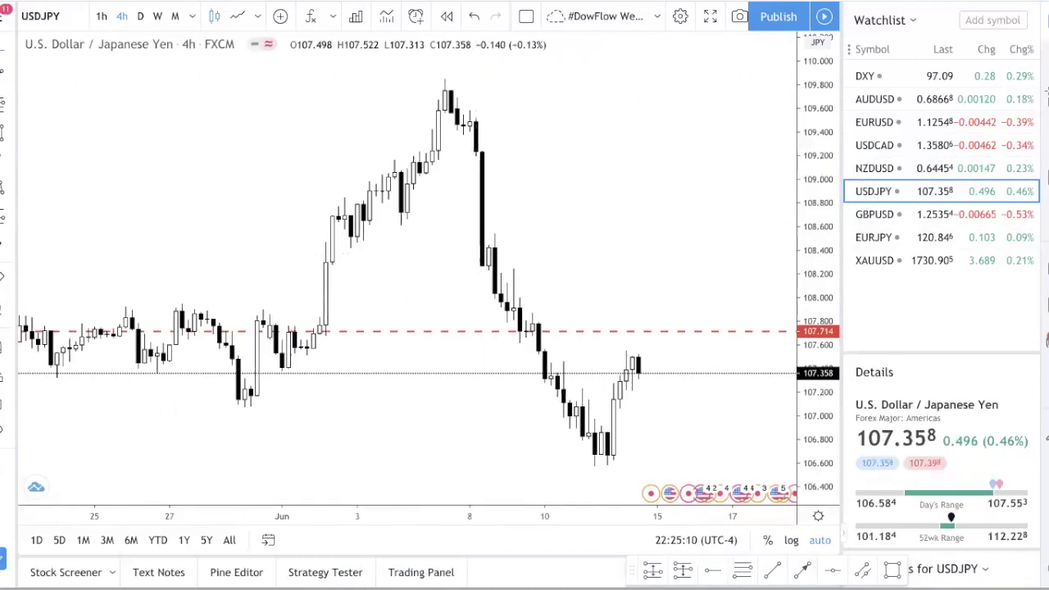
click(140, 16)
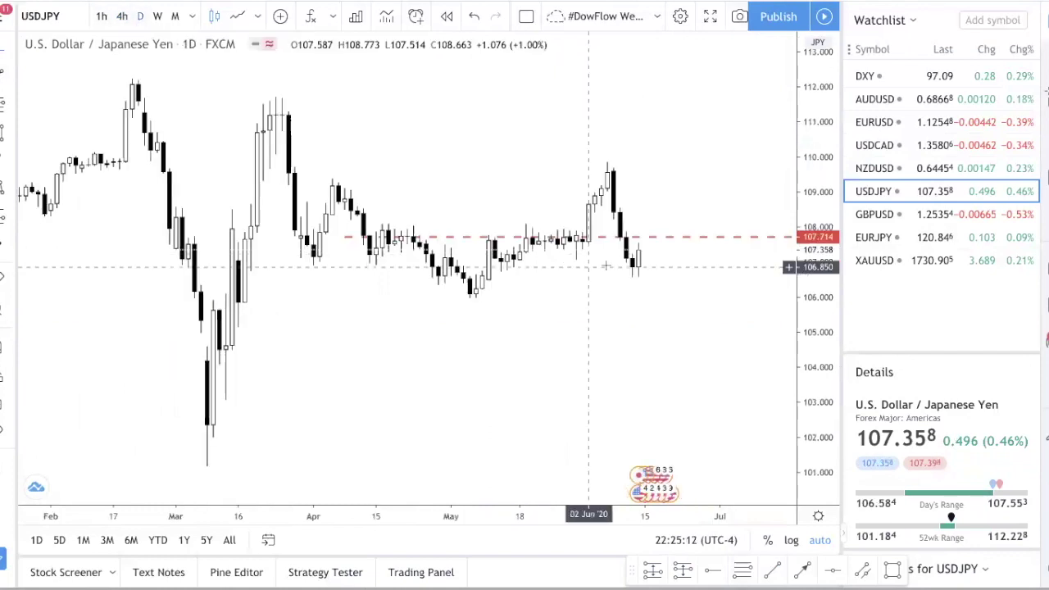
scroll(708, 276, up, 2)
drag(737, 236, 732, 261)
click(724, 199)
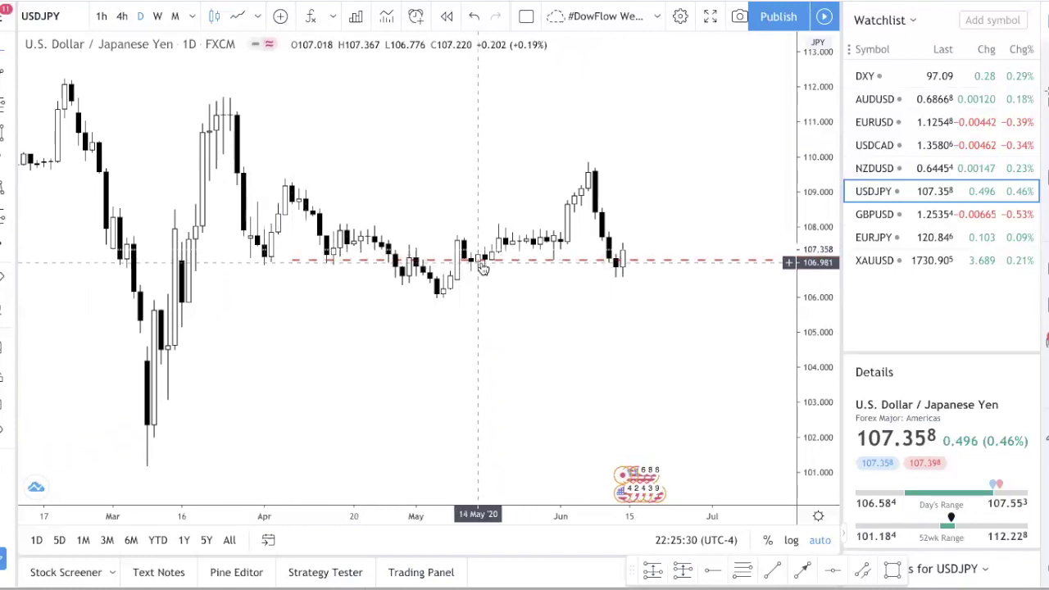
Draw a rectangle just below the ray around the June low, from 107.015 to 106.562, spanning 27 May to 22 June.
scroll(479, 268, up, 3)
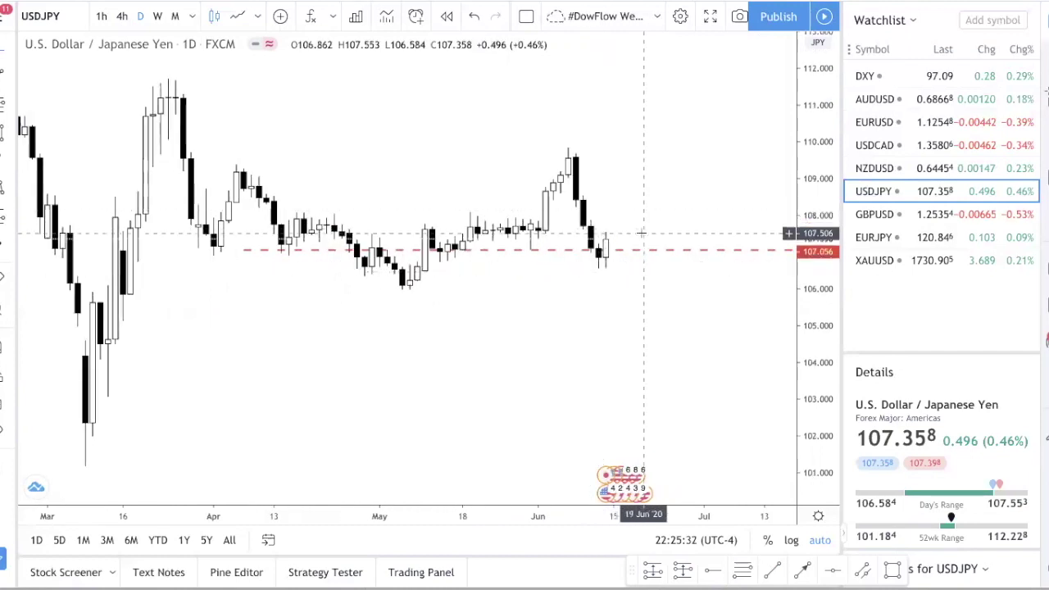
drag(824, 268, 831, 422)
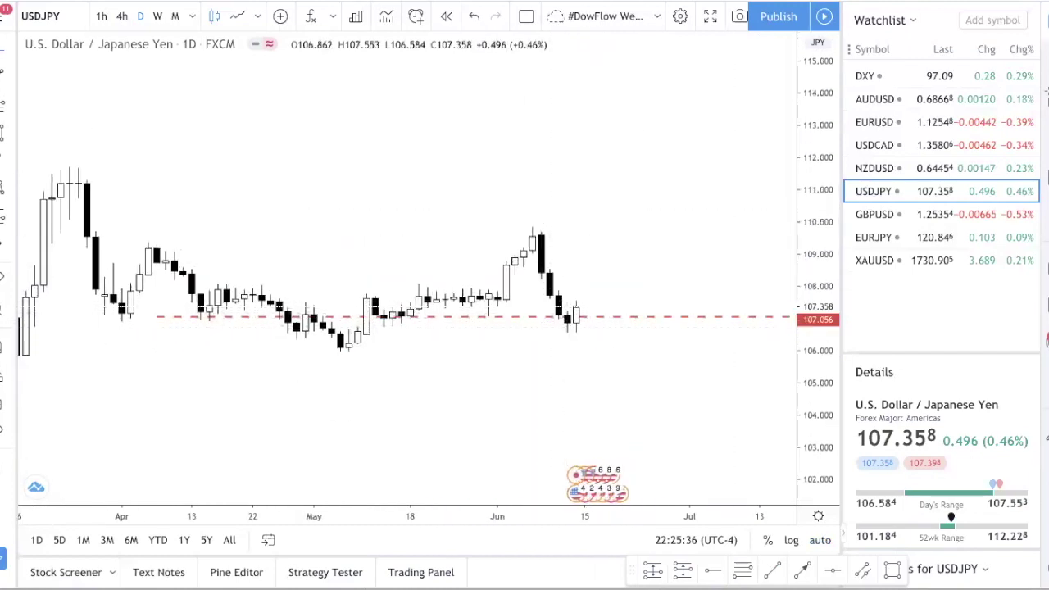
click(4, 133)
mouse_move(490, 318)
mouse_down()
mouse_move(614, 342)
mouse_move(626, 322)
mouse_up()
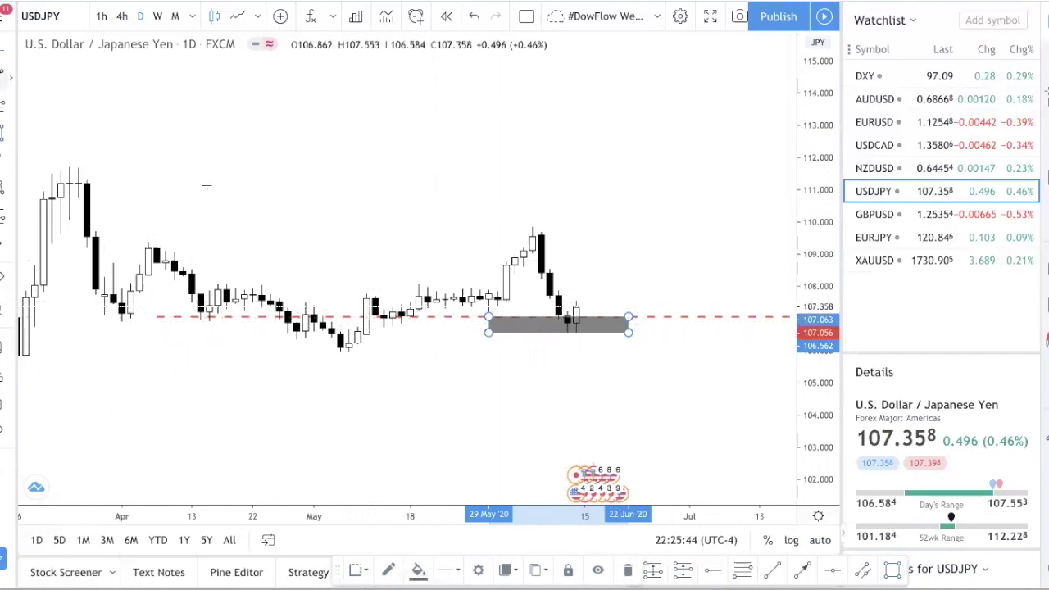
click(350, 316)
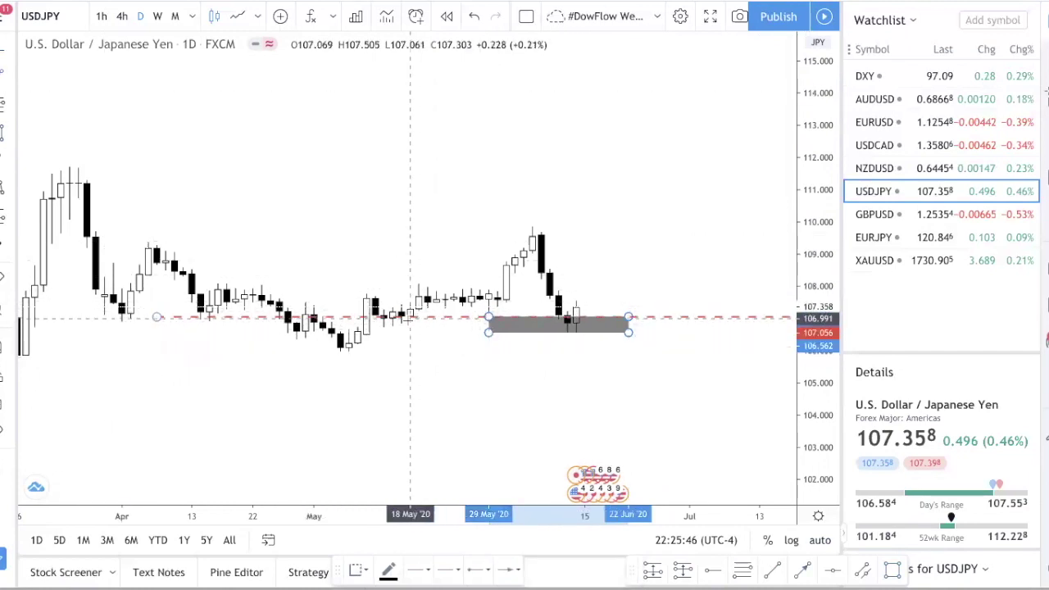
click(488, 331)
drag(490, 328, 473, 330)
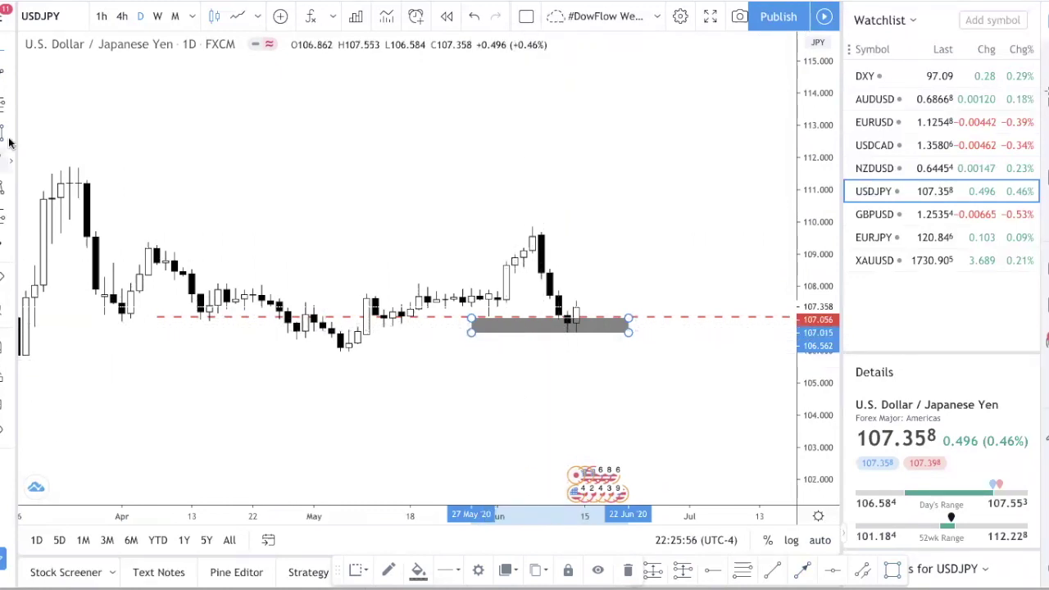
click(3, 81)
mouse_move(565, 319)
mouse_down()
mouse_move(614, 369)
mouse_move(489, 319)
mouse_move(494, 303)
mouse_move(610, 380)
mouse_move(602, 376)
mouse_up()
key(Escape)
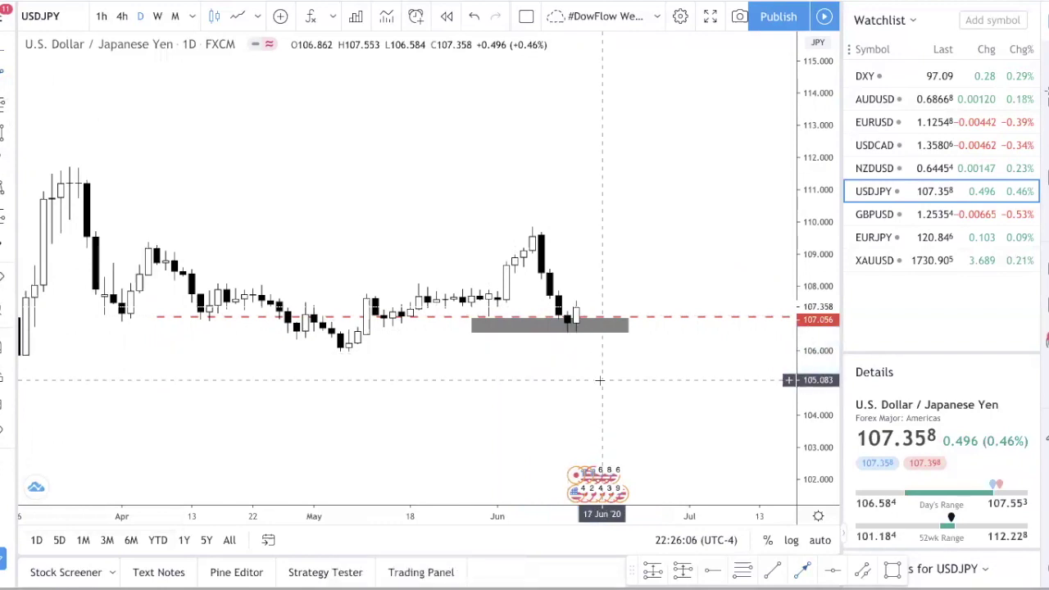
Extend the grey zone back to 26 May and slightly past 22 June, aligning its upper edge with the red ray.
scroll(599, 379, down, 3)
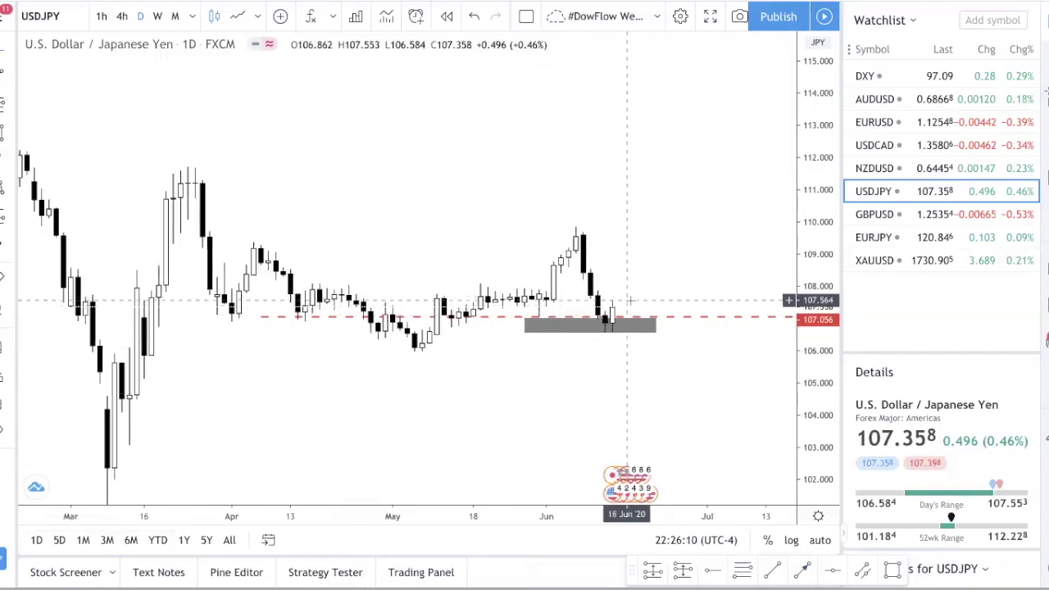
click(526, 319)
drag(525, 318, 517, 318)
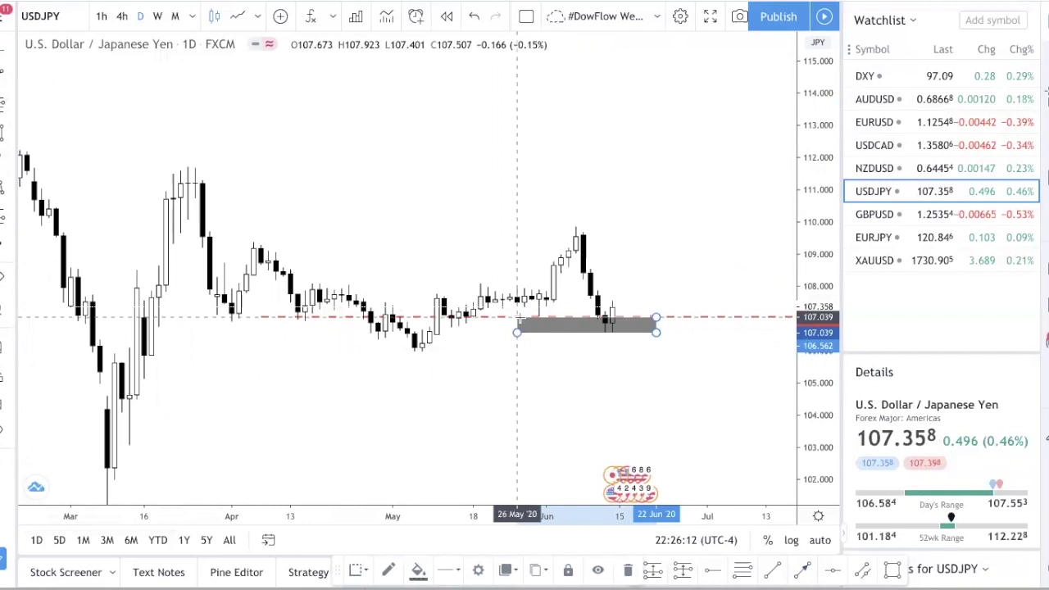
click(571, 302)
drag(655, 318, 662, 317)
click(632, 258)
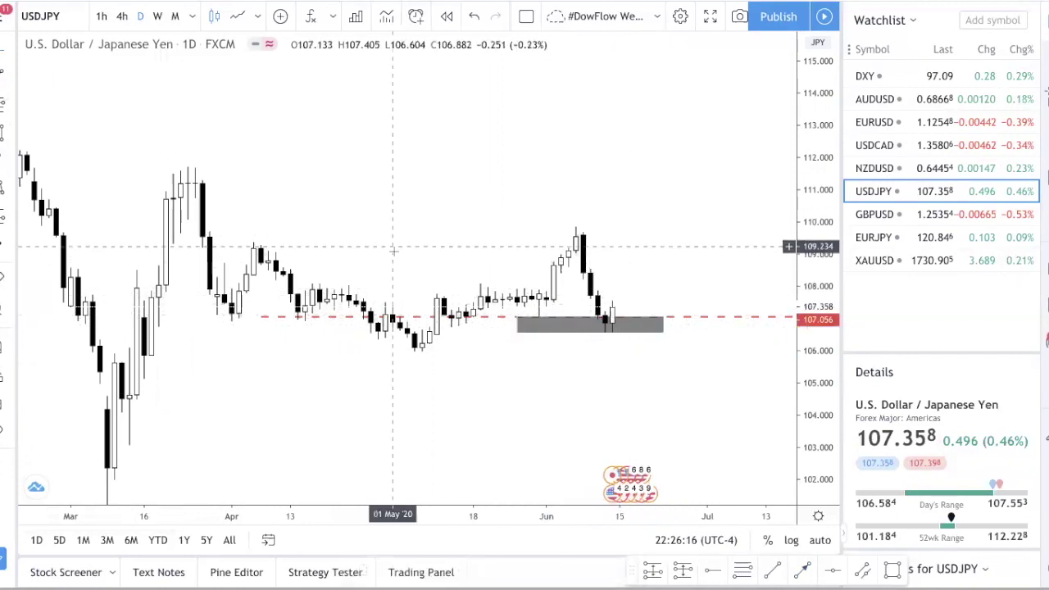
Draw an upward arrow from the latest candle to about 109.0 and a rectangle at the June high from about 109.9 to 109.0.
click(635, 316)
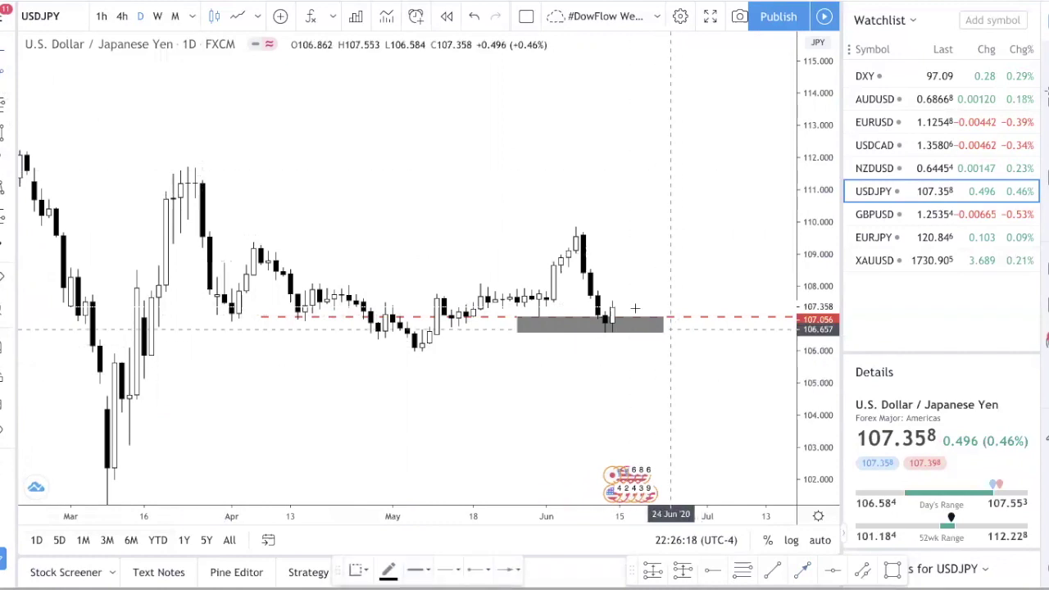
mouse_move(618, 308)
mouse_down()
mouse_move(663, 238)
mouse_move(648, 256)
mouse_up()
click(610, 257)
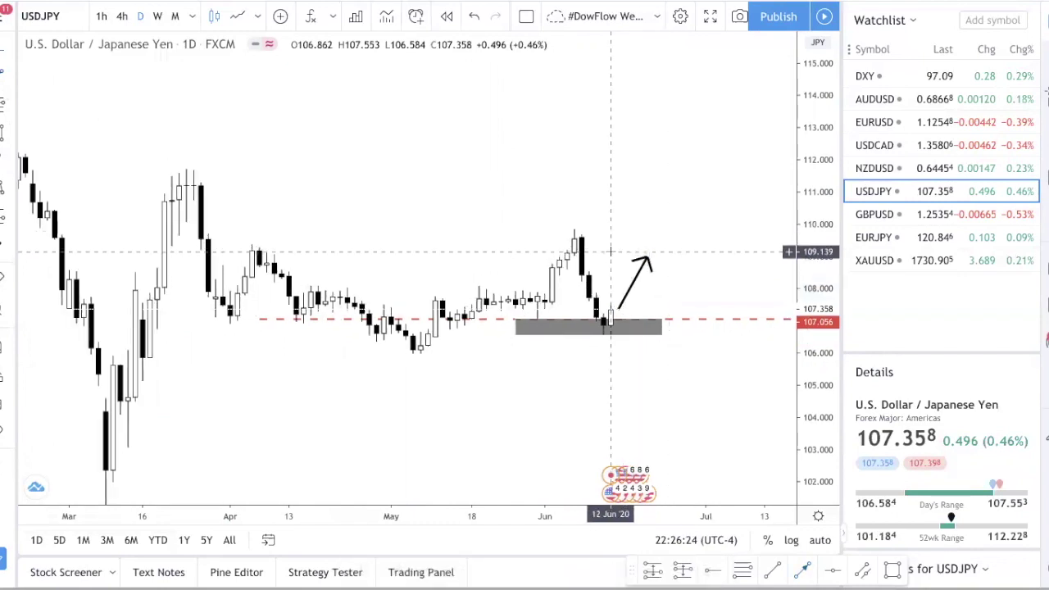
click(3, 133)
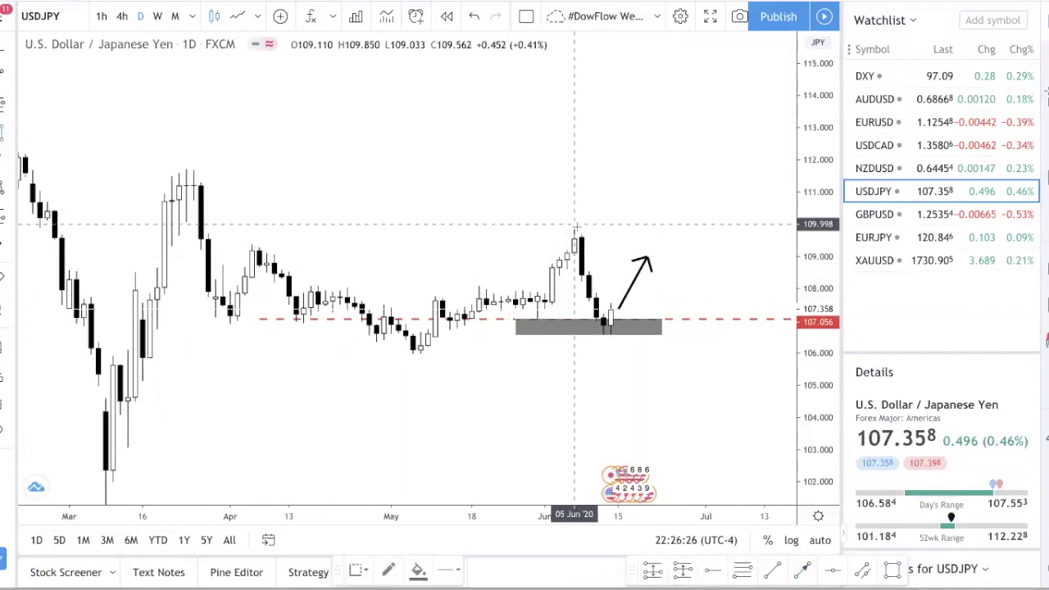
drag(573, 227, 771, 256)
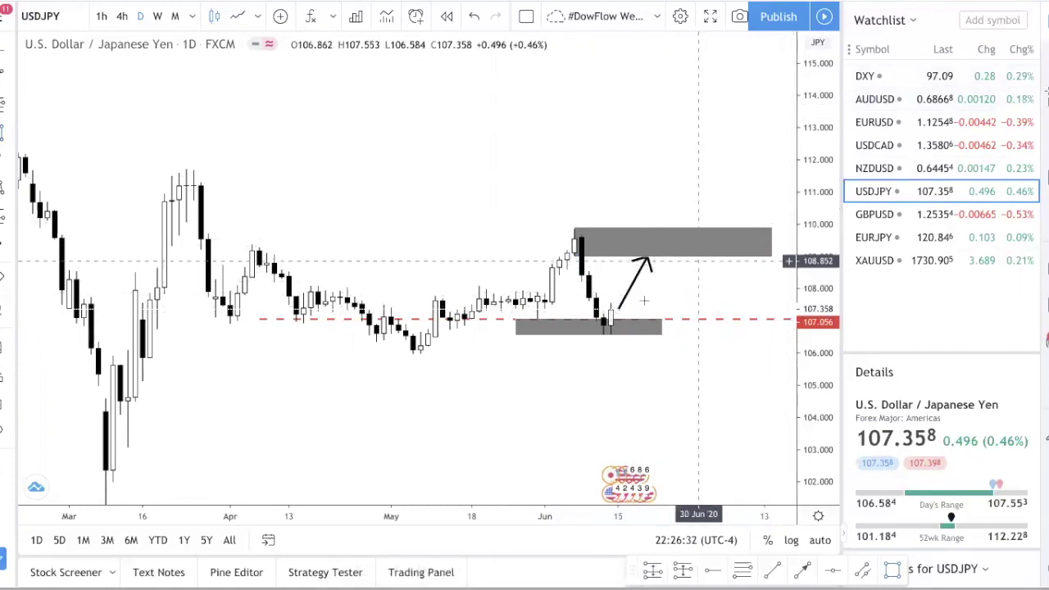
click(3, 104)
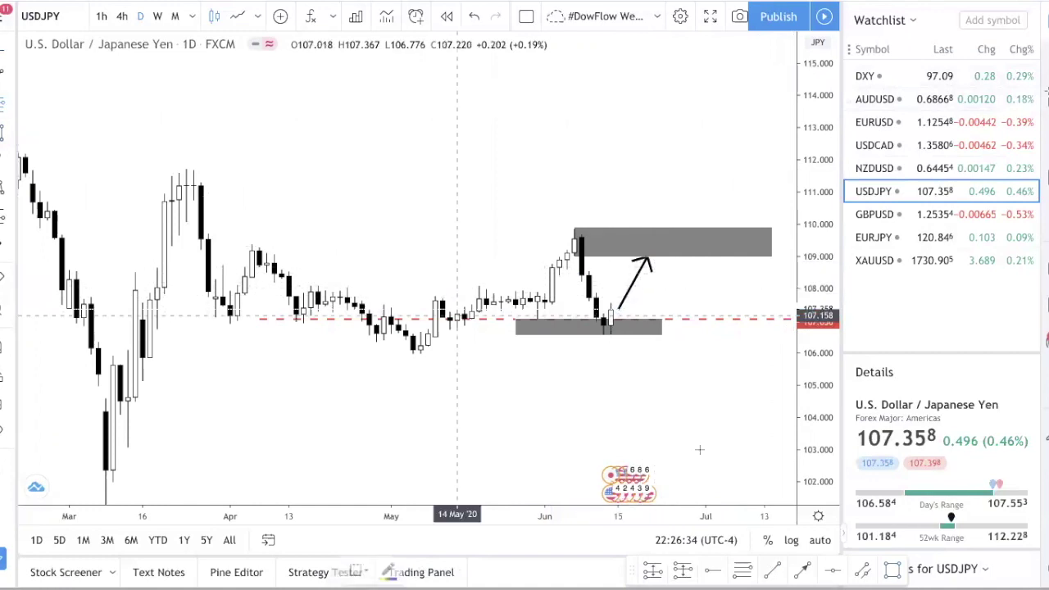
click(611, 321)
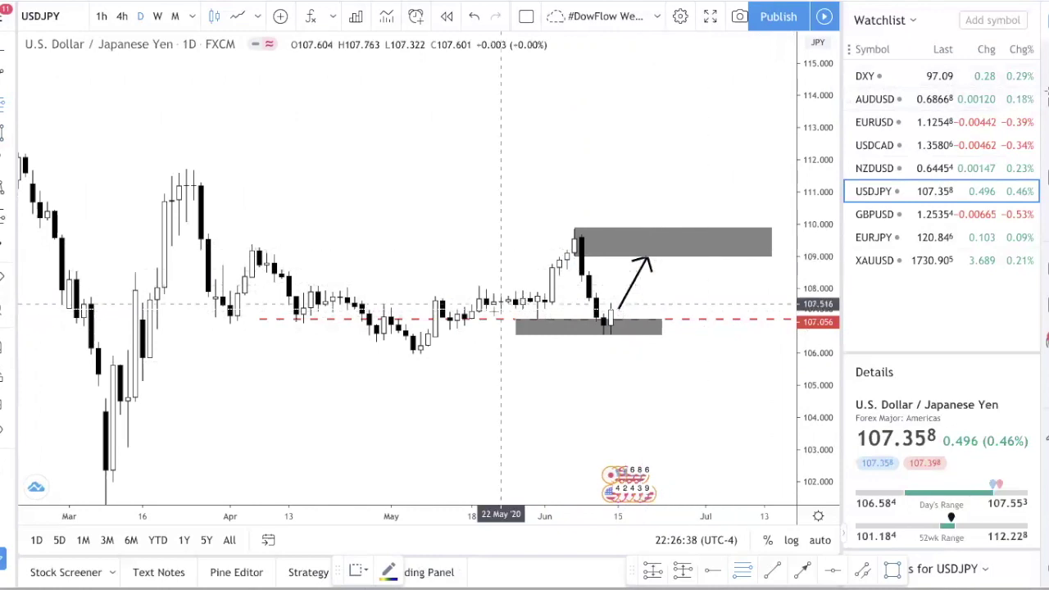
click(662, 256)
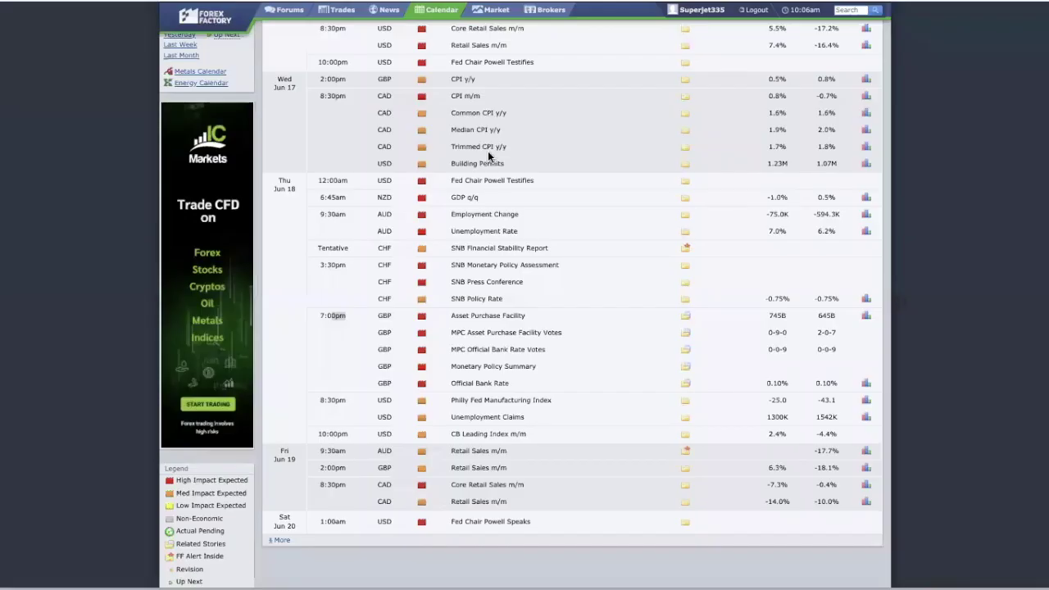
scroll(488, 155, up, 2)
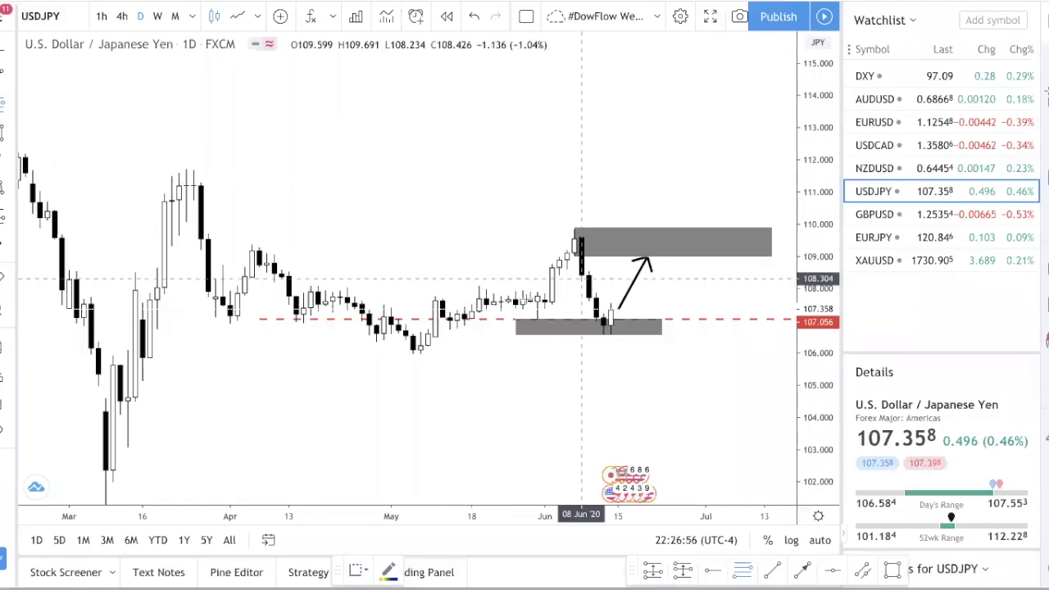
click(595, 324)
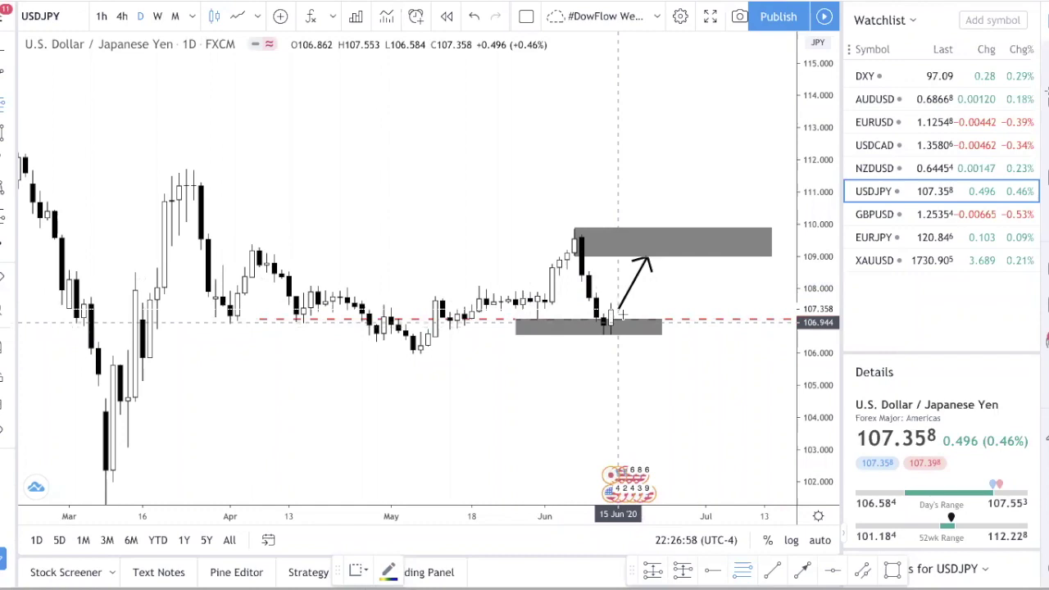
Stretch the USDJPY price scale around the recent candles and delete the upward arrow from the latest candle.
scroll(672, 324, up, 3)
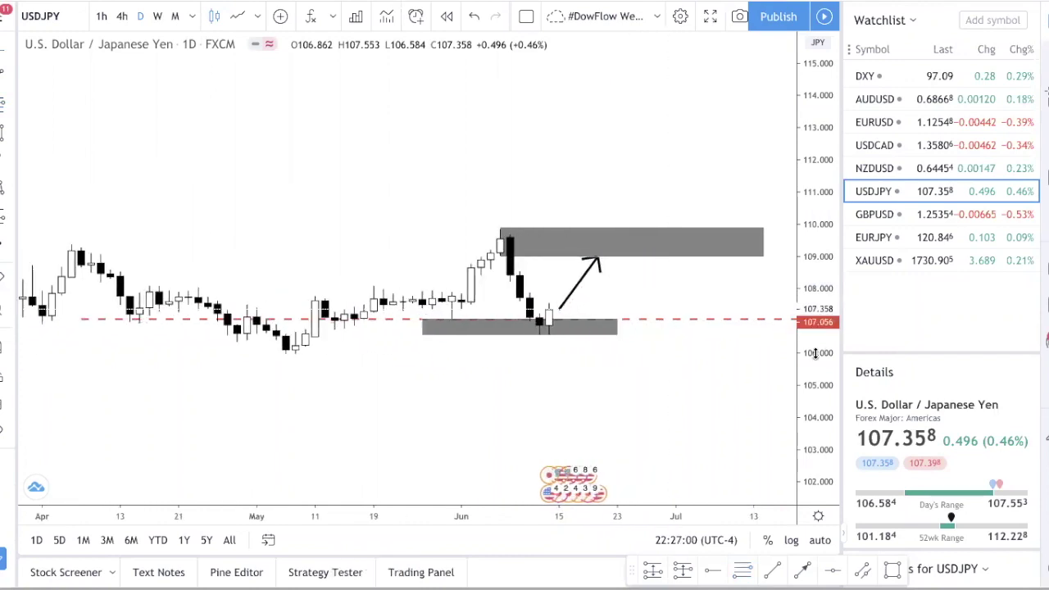
drag(815, 353, 816, 238)
drag(634, 395, 686, 363)
click(614, 291)
key(Delete)
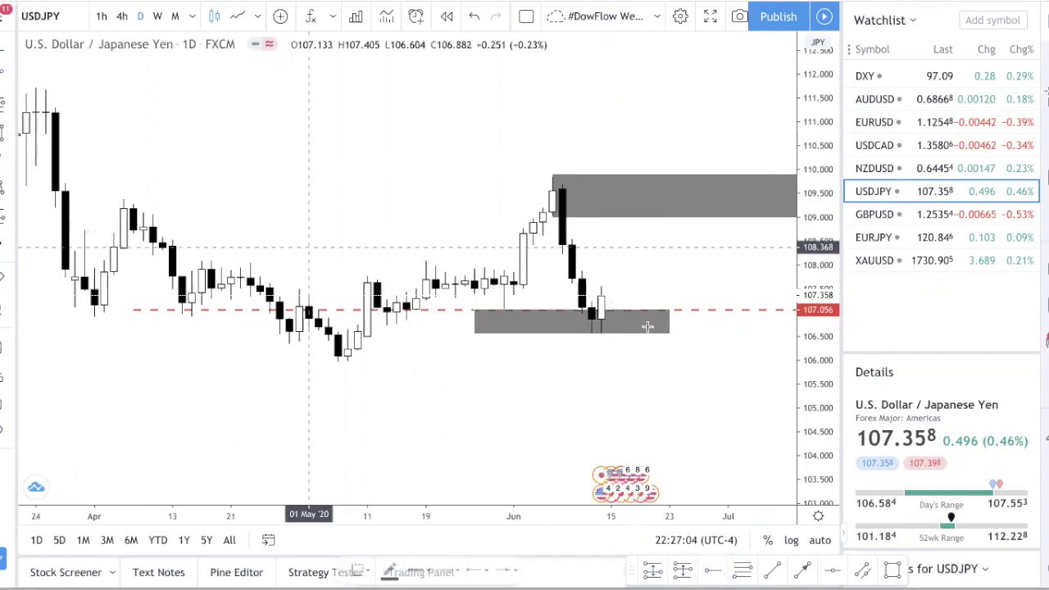
Draw three arrows: latest candle to the red ray on 17 June, then from 18 June up to about 109.2 and down to about 105.5.
click(601, 297)
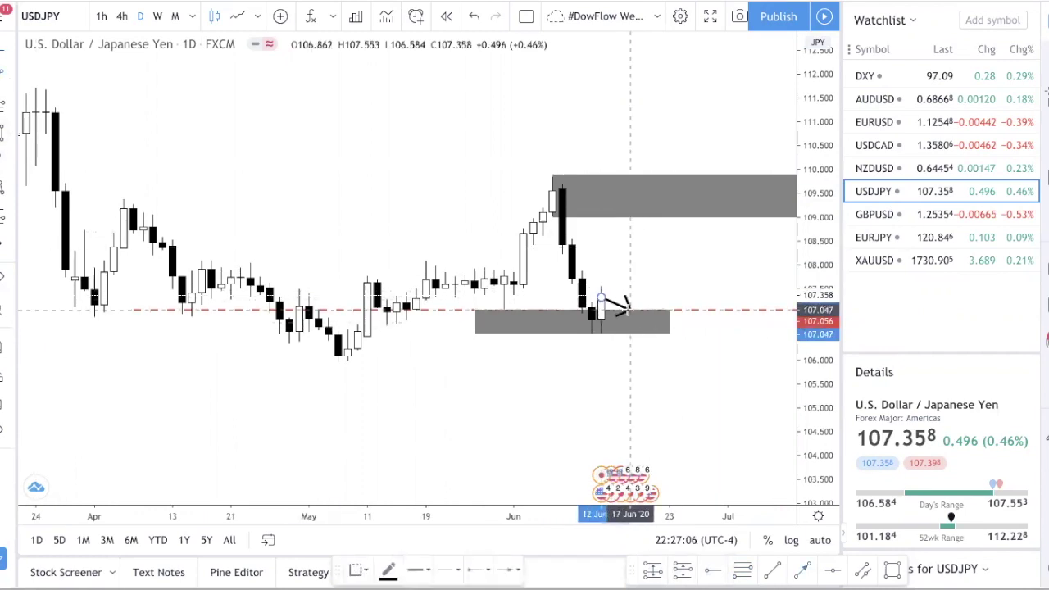
click(628, 308)
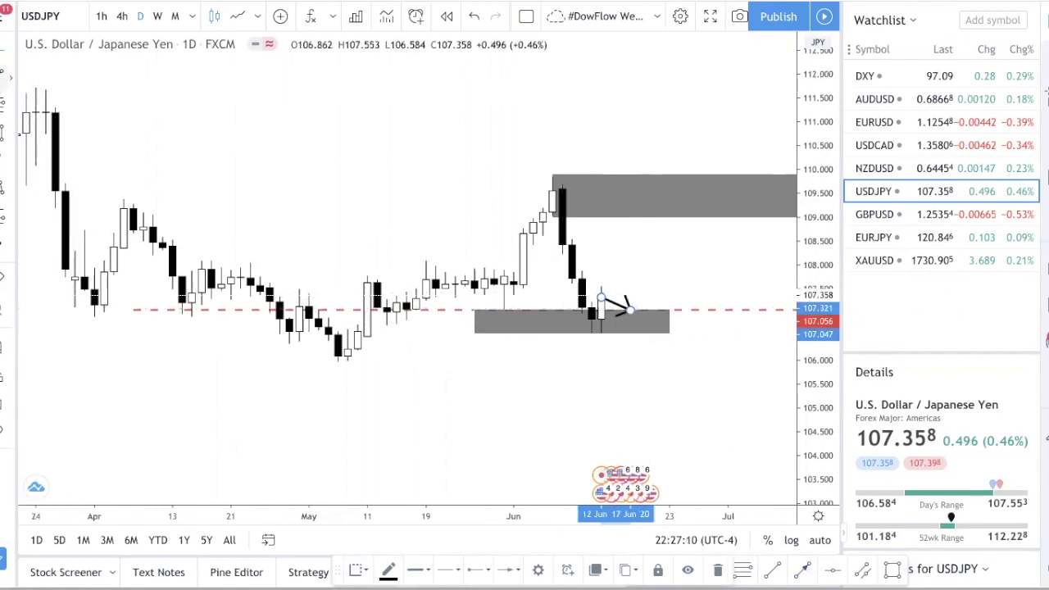
click(5, 72)
click(641, 310)
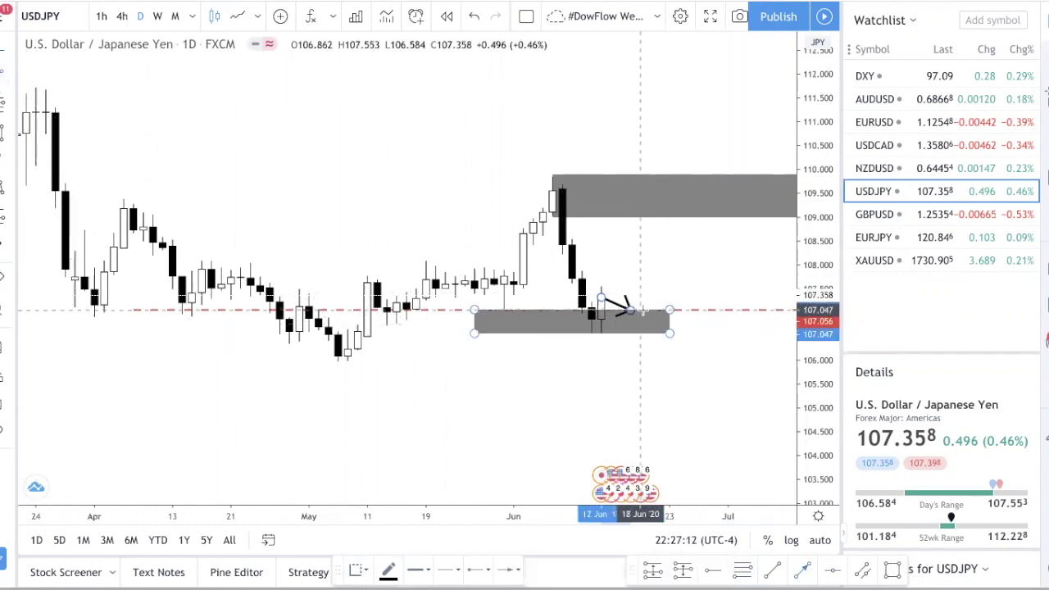
drag(640, 310, 697, 210)
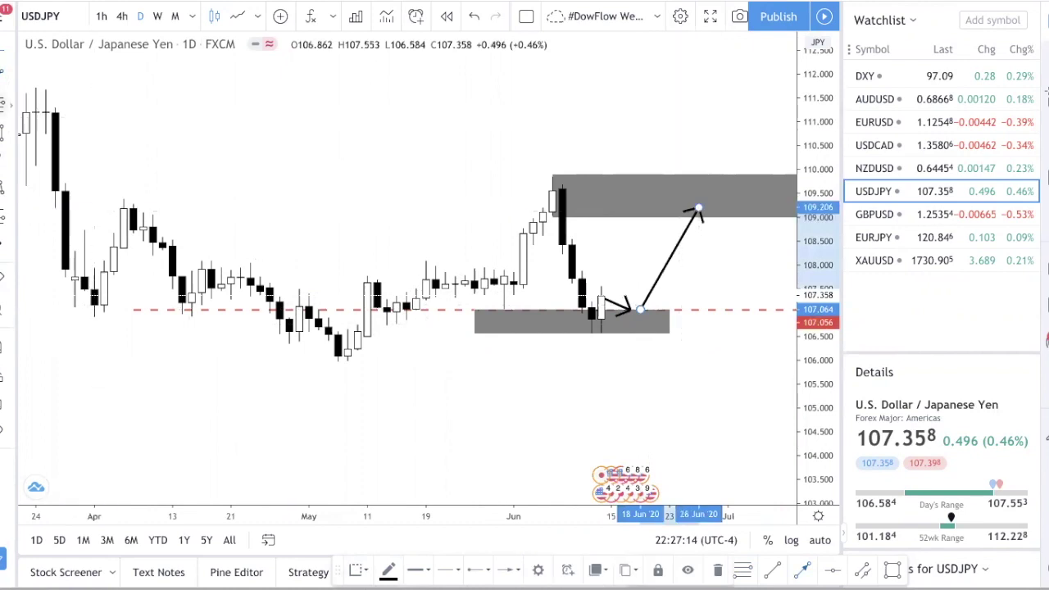
drag(640, 310, 680, 386)
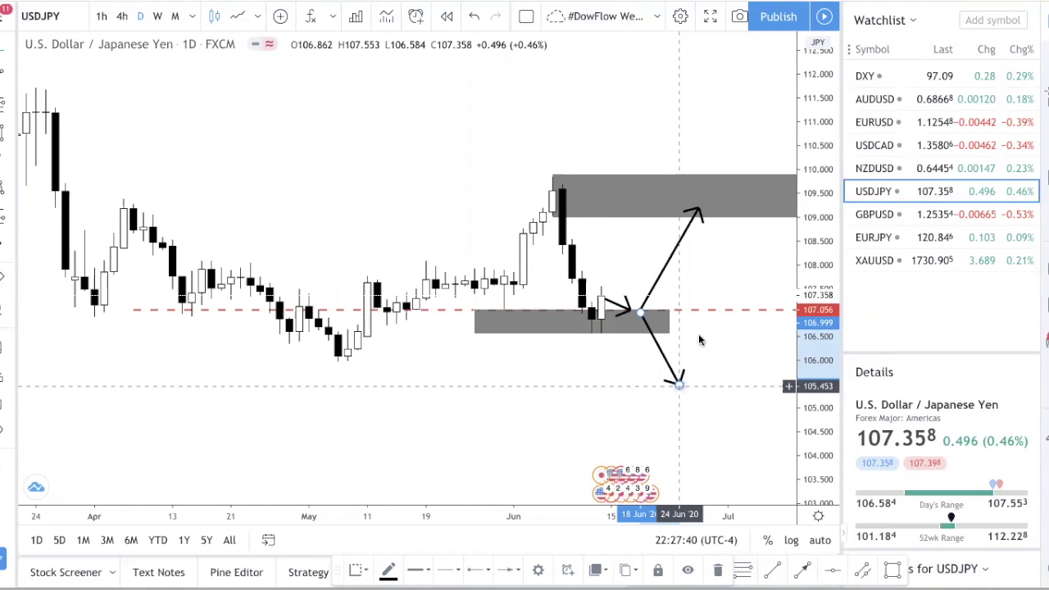
scroll(699, 339, down, 3)
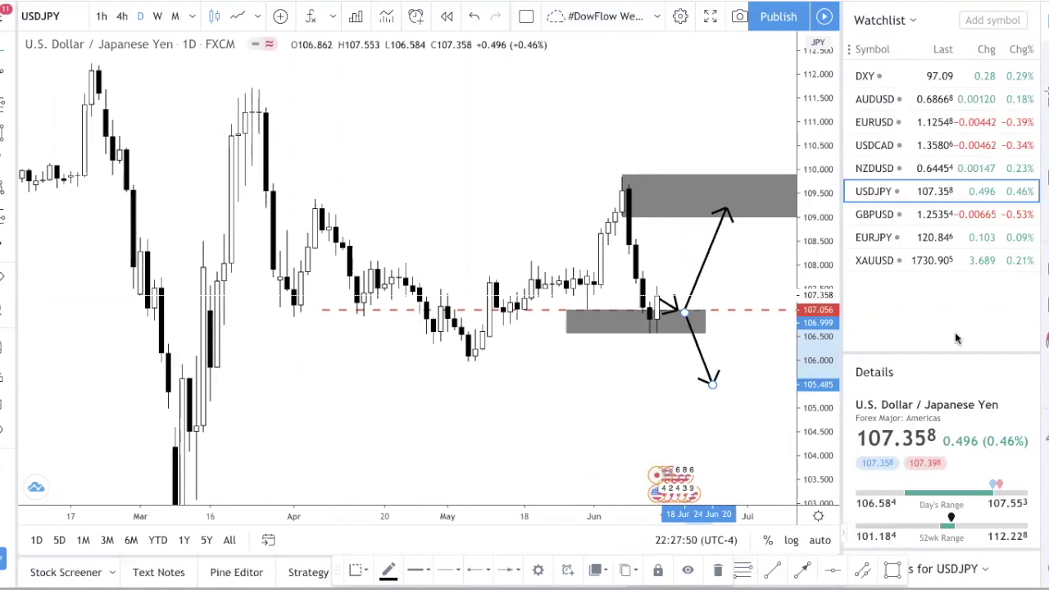
Open the GBPUSD daily chart and remove all of its existing drawings.
click(912, 220)
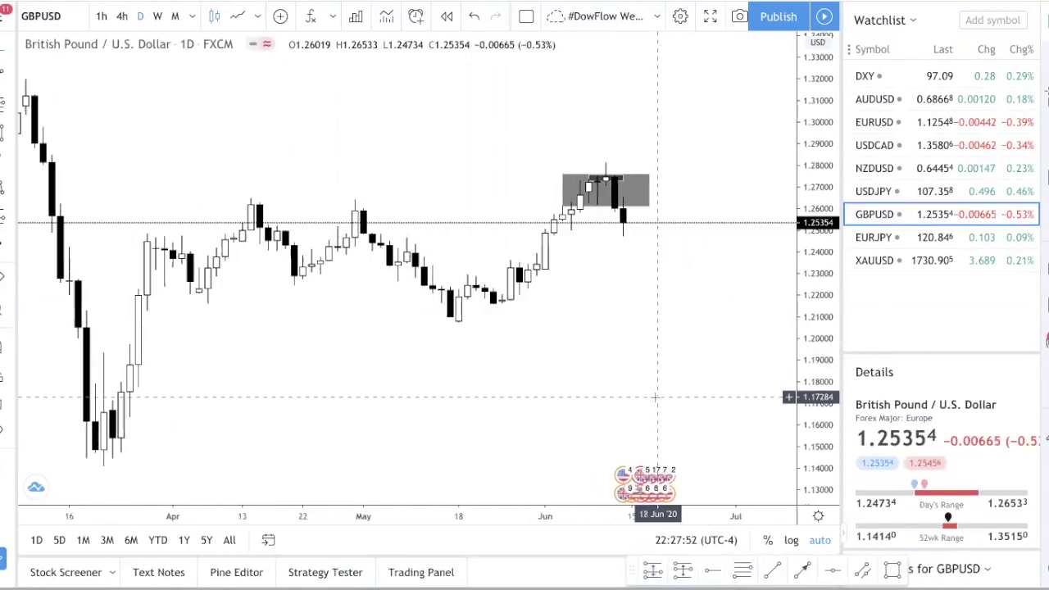
right_click(412, 136)
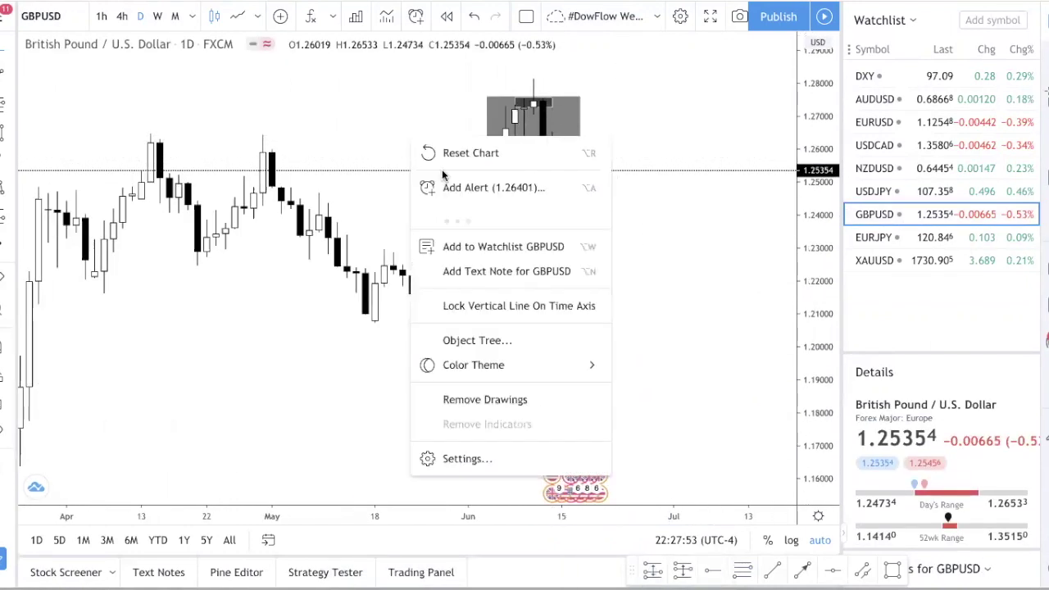
click(490, 398)
Place a red dashed horizontal ray at 1.26163 from the mid-April high and compare with the EURUSD chart before returning to GBPUSD.
scroll(495, 265, down, 3)
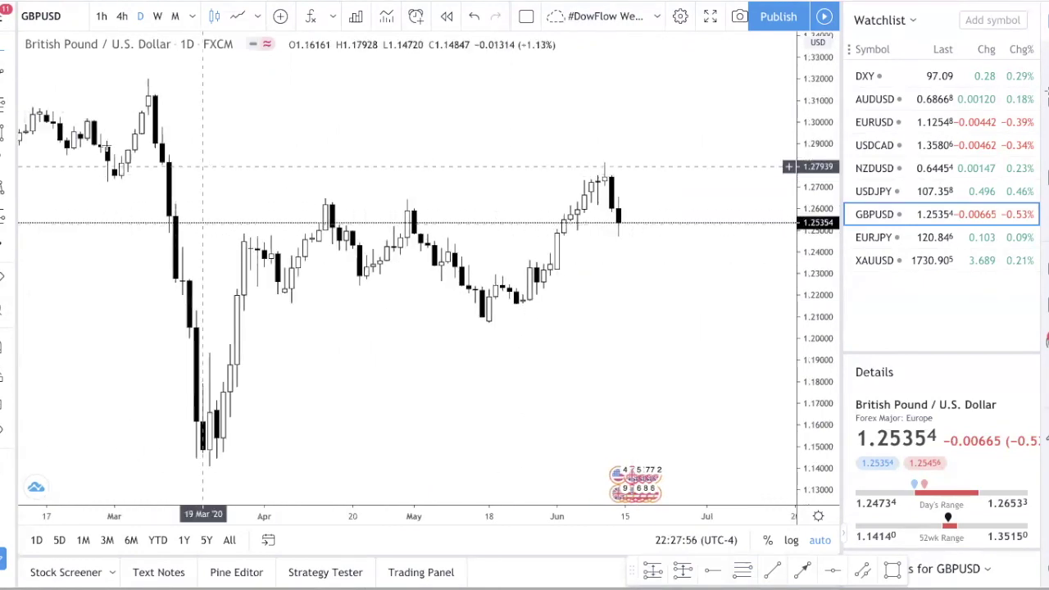
click(710, 572)
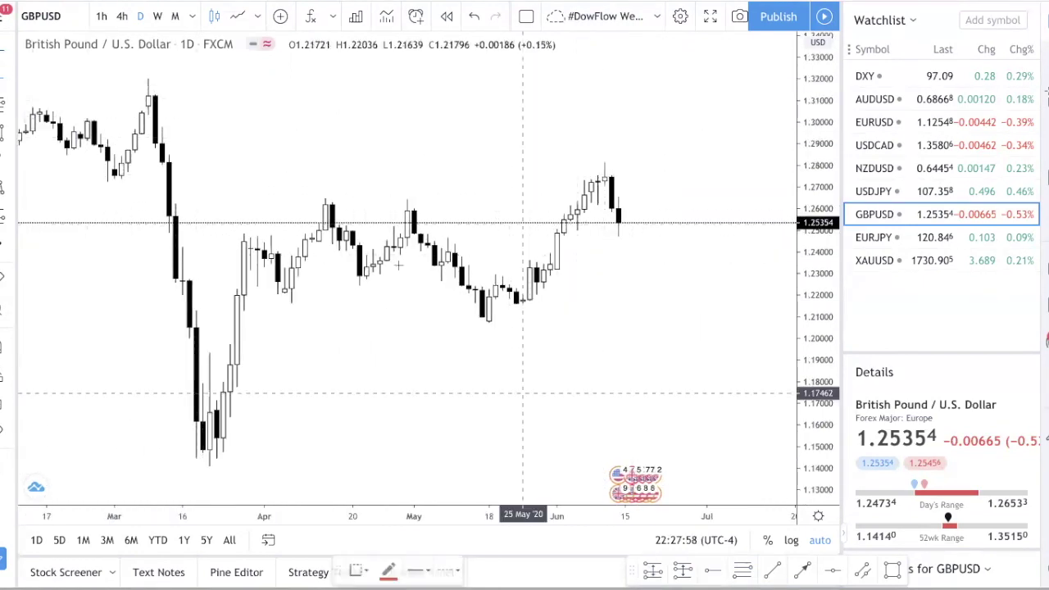
click(325, 204)
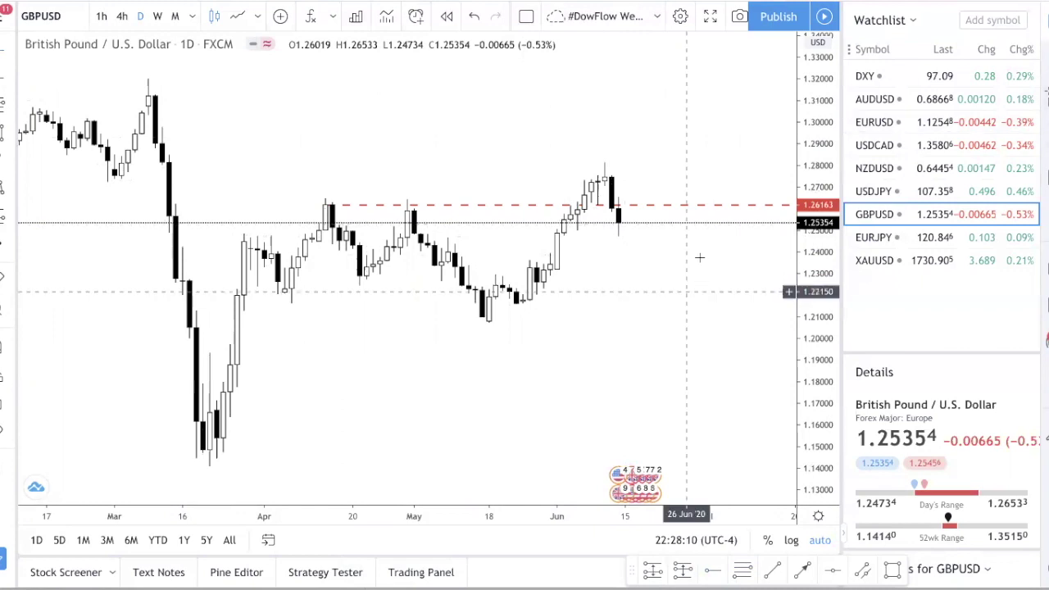
click(904, 123)
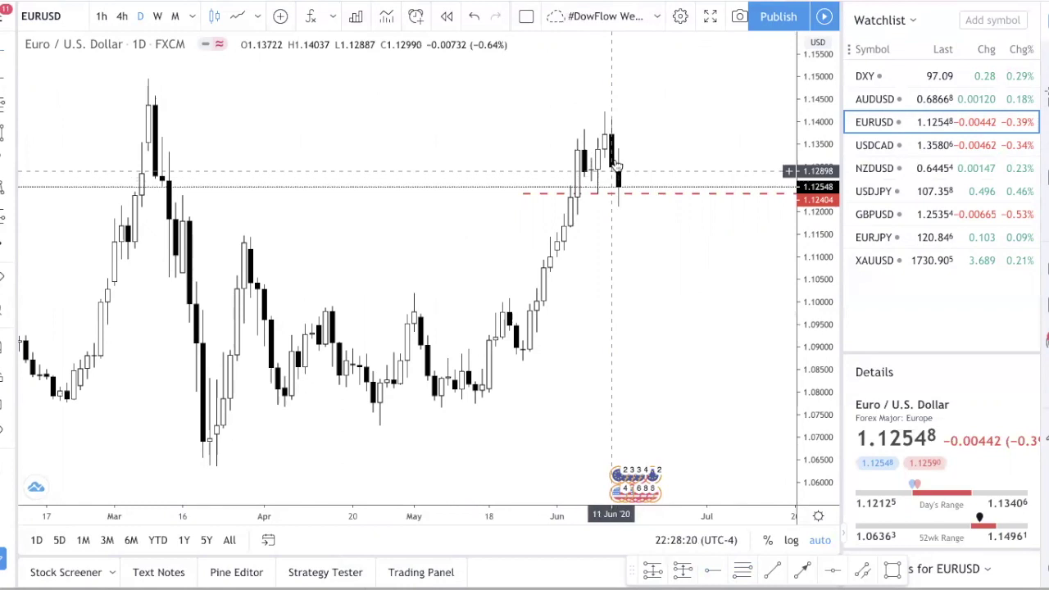
click(944, 214)
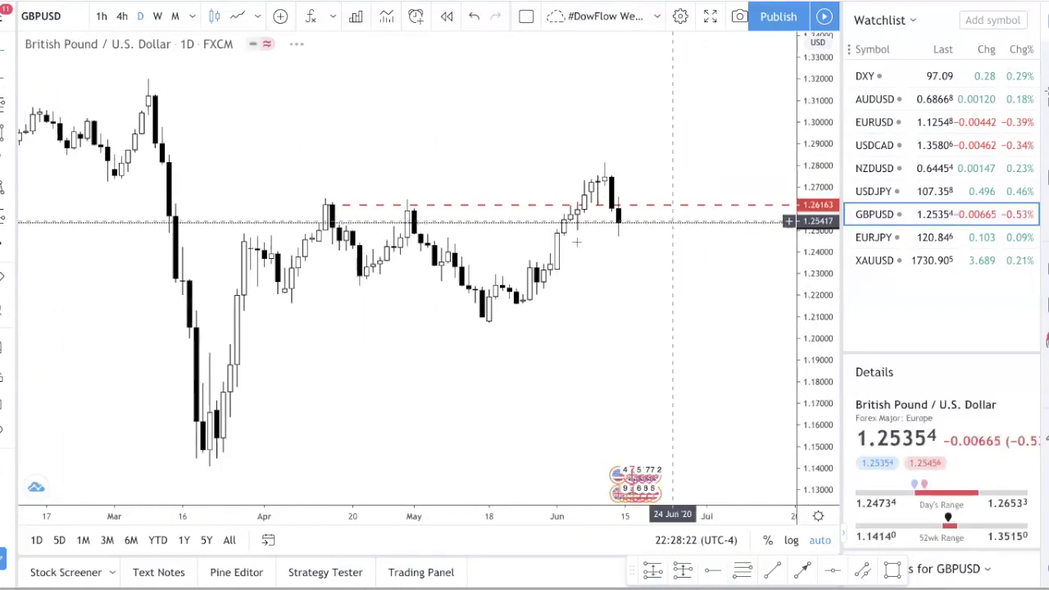
Draw a short arrow from the latest candle up to about 1.260 near the ray and one from there down to about 1.2265.
click(807, 573)
mouse_move(633, 222)
mouse_down()
mouse_move(646, 206)
mouse_move(671, 280)
mouse_up()
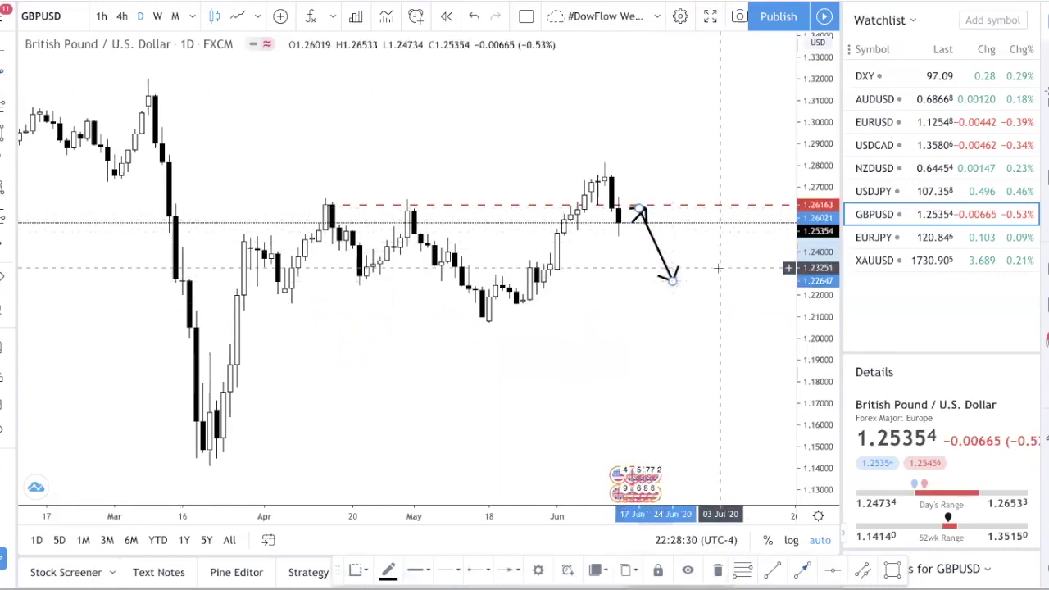
right_click(718, 268)
key(Escape)
Draw a rising trend line from the 20 March low at about 1.143 through the 18 May low, extending past the latest candle.
click(829, 573)
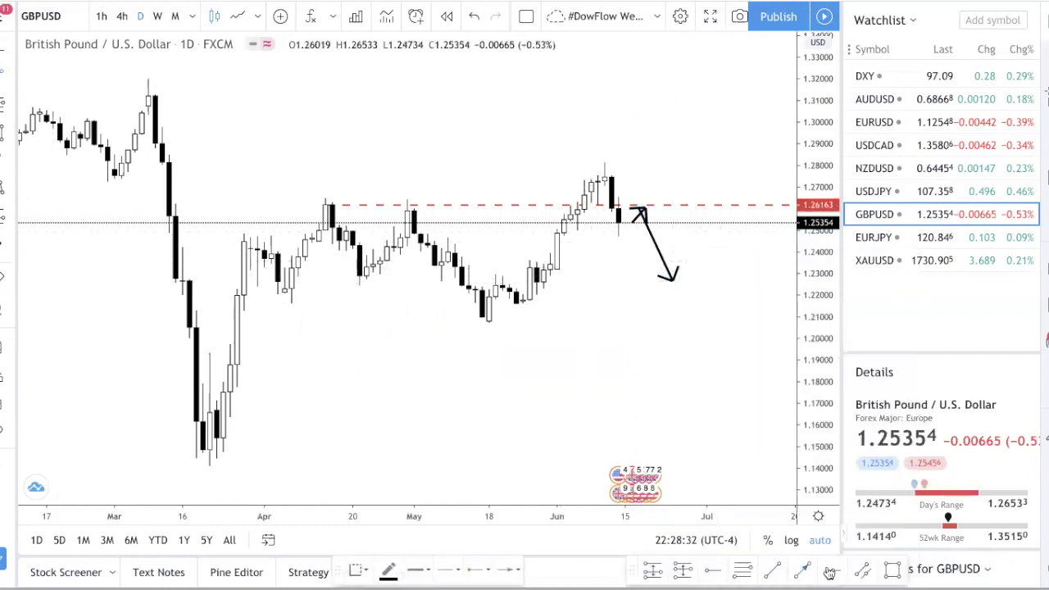
click(209, 461)
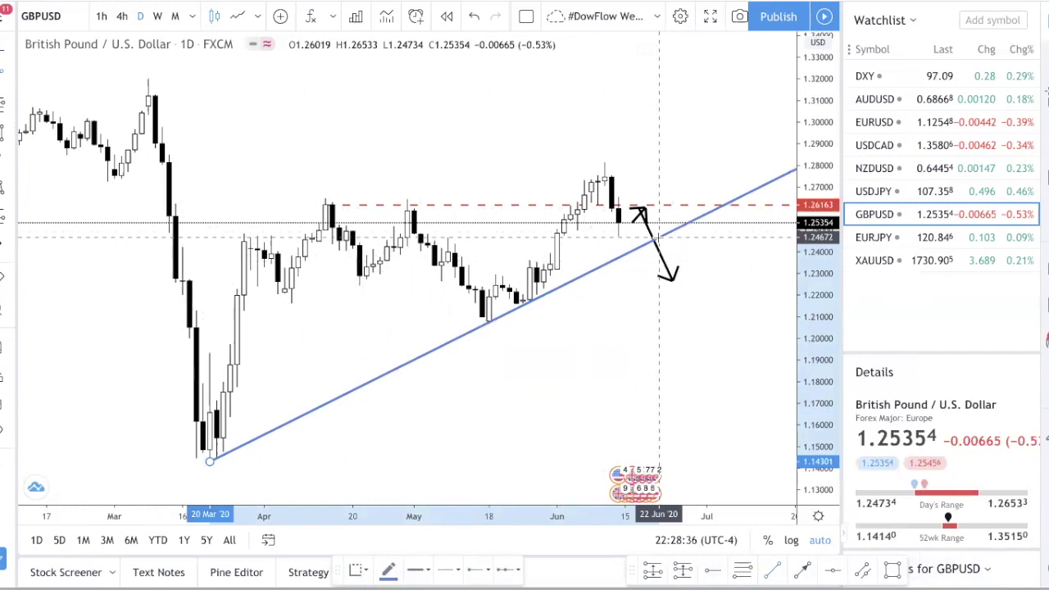
drag(563, 312, 576, 283)
click(685, 336)
drag(646, 314, 637, 313)
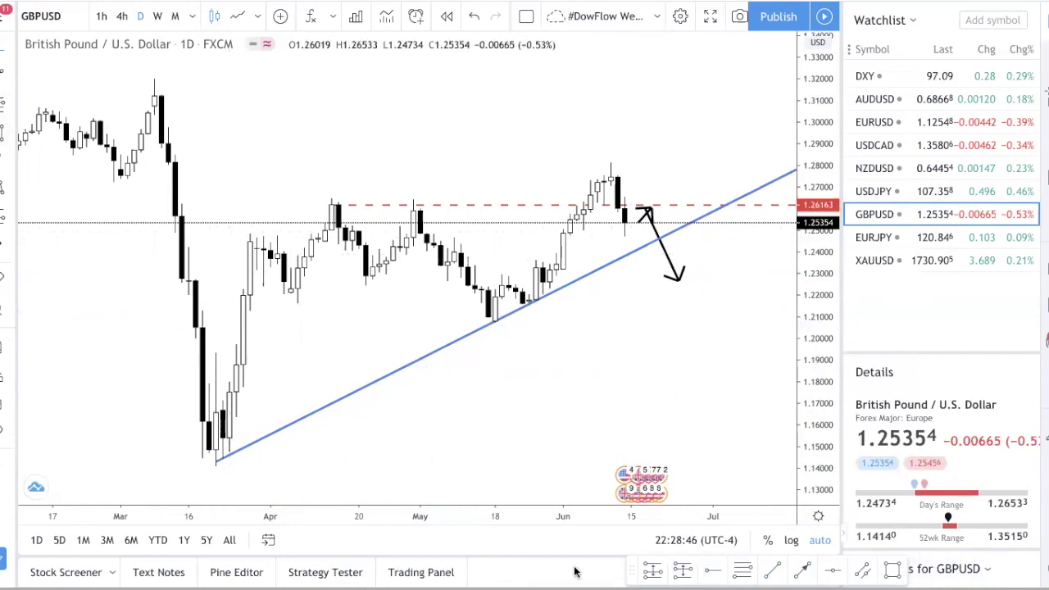
Try a parallel channel from the 14 April high to about 1.284 on 19 June, with its lower line through the 18 May low.
click(863, 576)
click(413, 202)
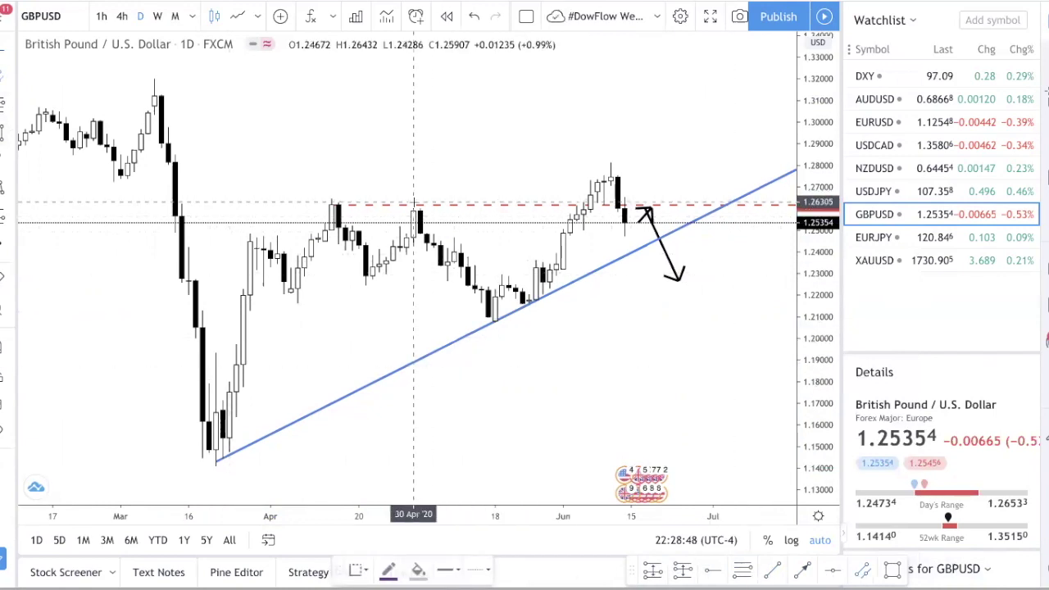
click(665, 152)
key(Escape)
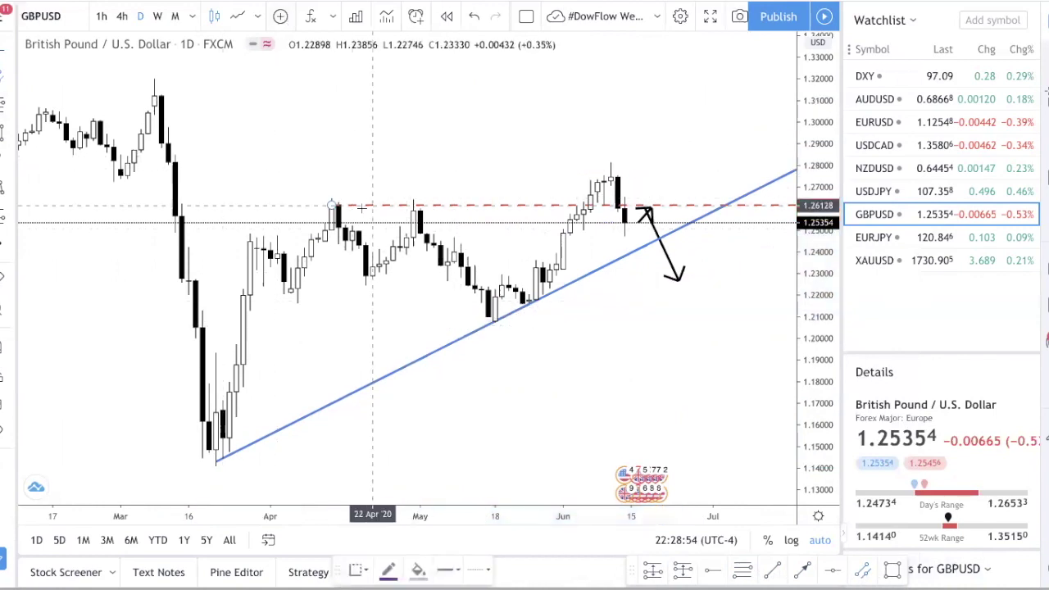
click(331, 199)
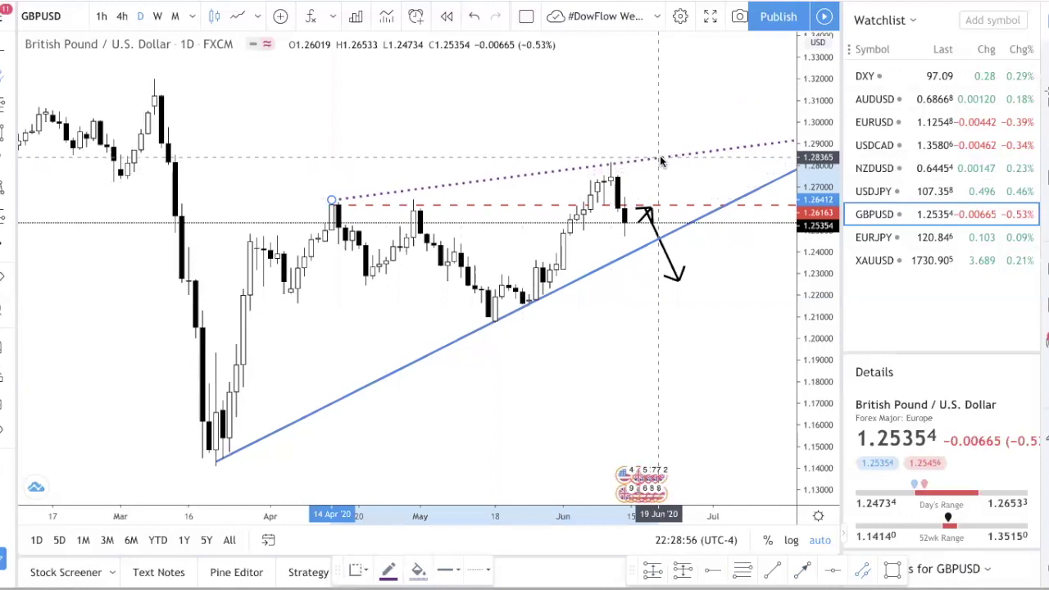
click(658, 156)
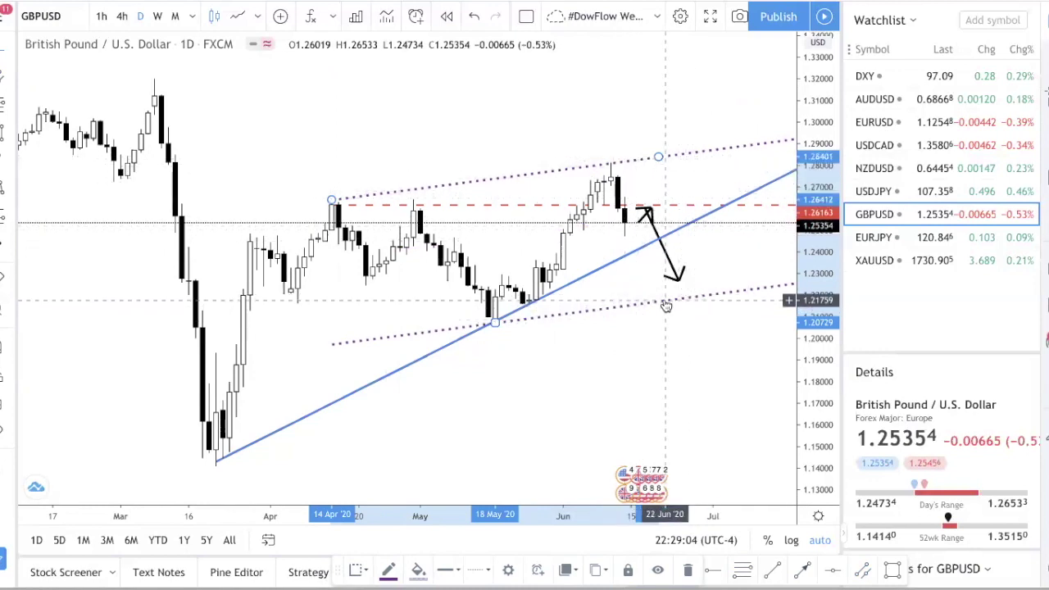
key(Delete)
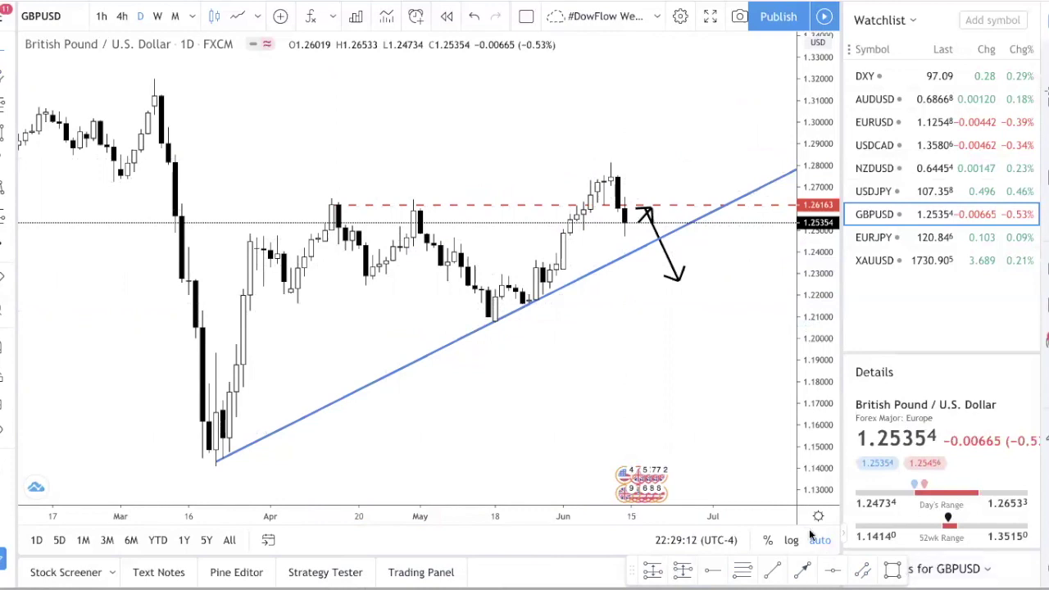
Draw four rectangles marking the GBPUSD swing points: the April highs, the March low, the mid-to-late-May lows and the June high.
click(893, 569)
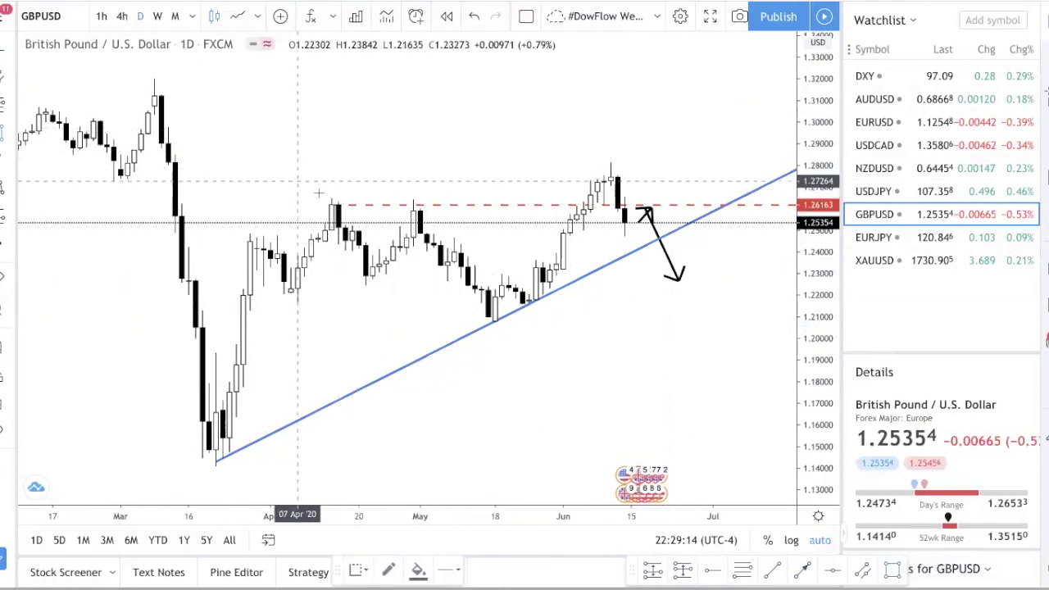
drag(318, 193, 427, 222)
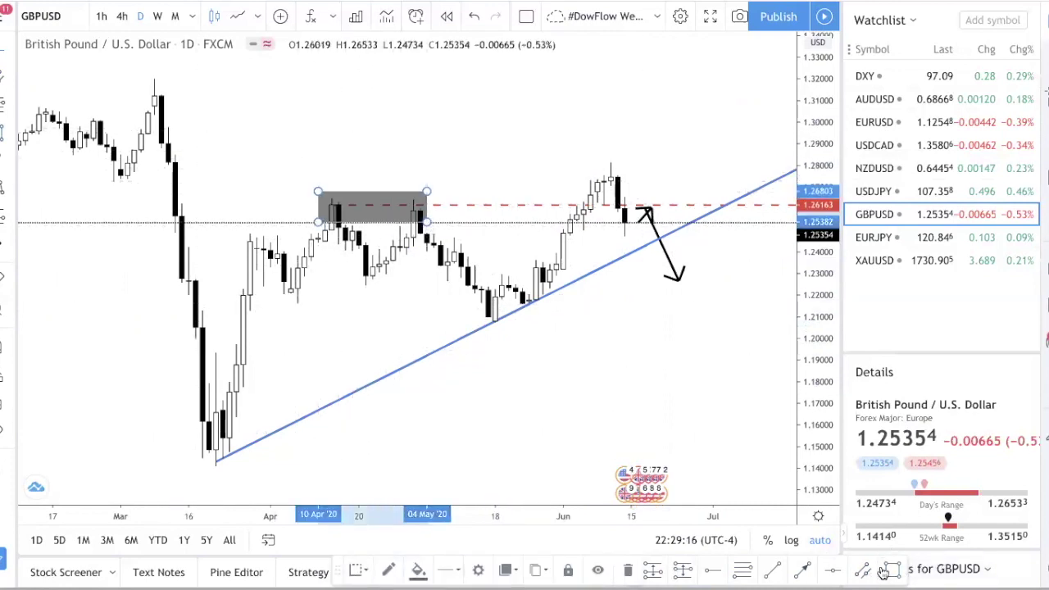
drag(202, 437, 243, 465)
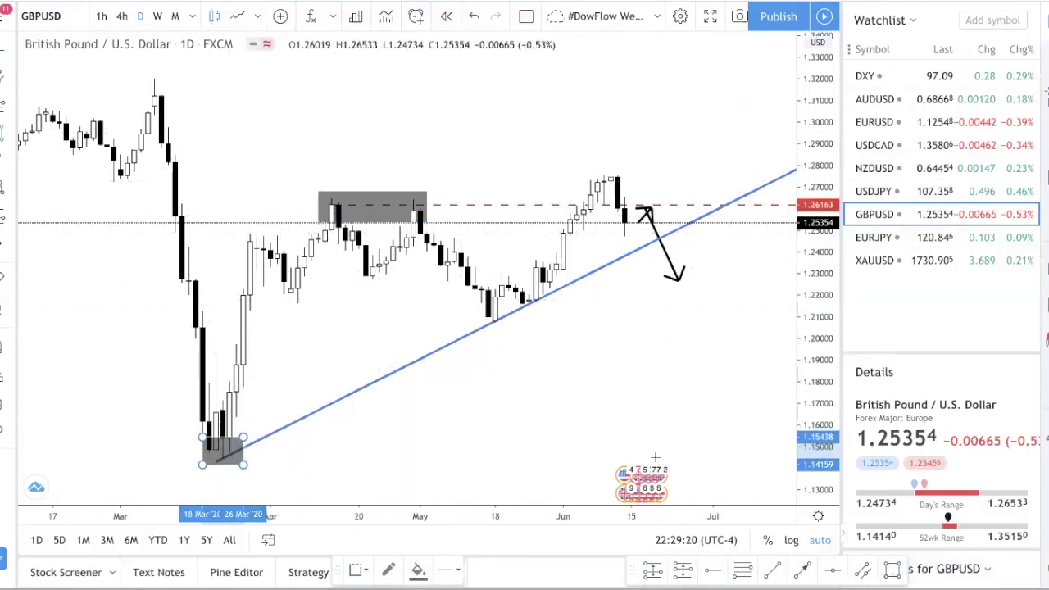
drag(461, 296, 542, 335)
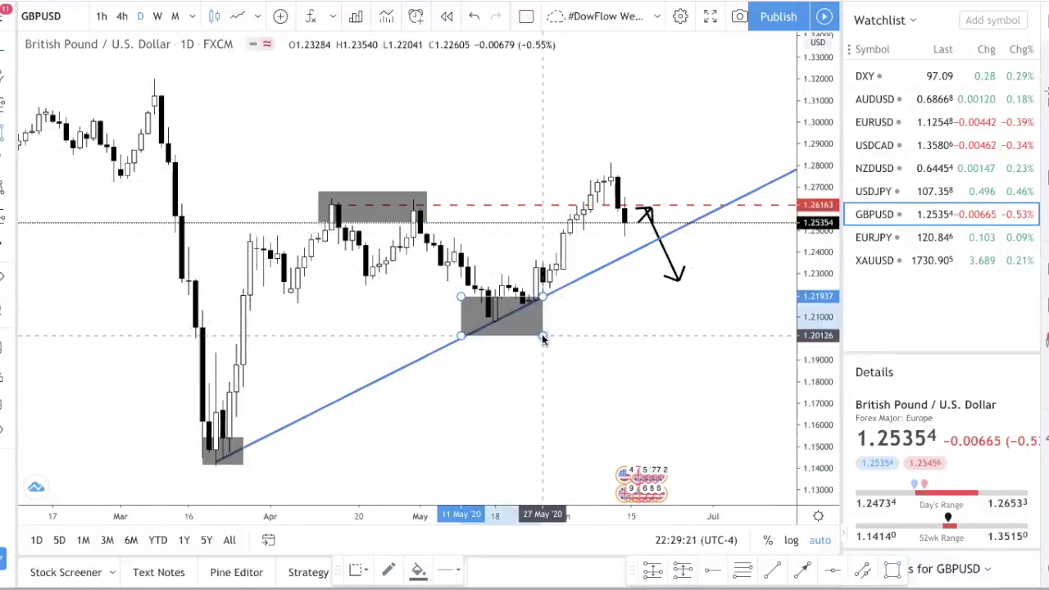
click(892, 571)
drag(597, 155, 645, 179)
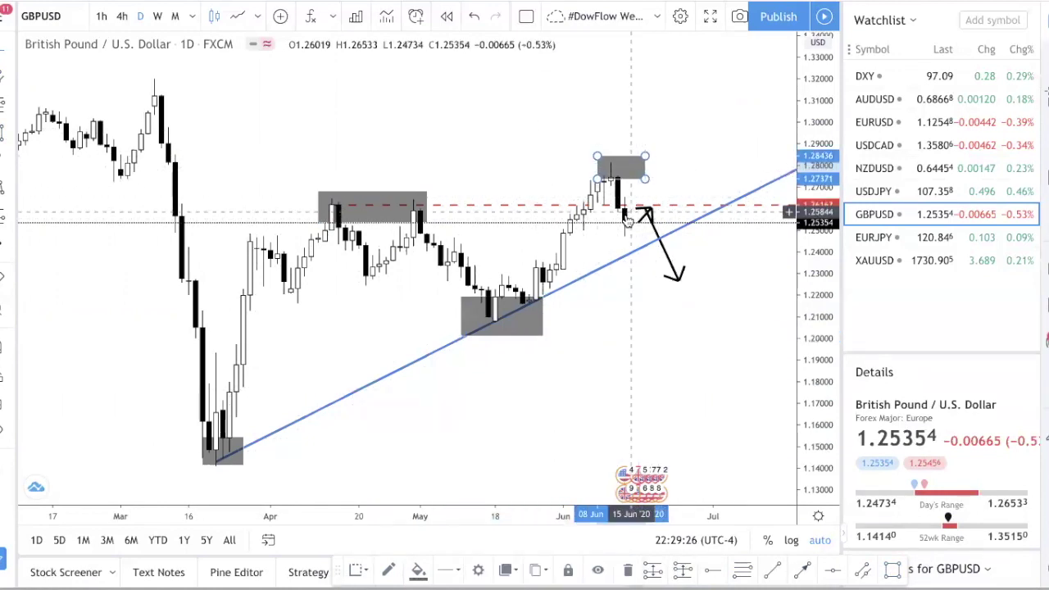
click(645, 210)
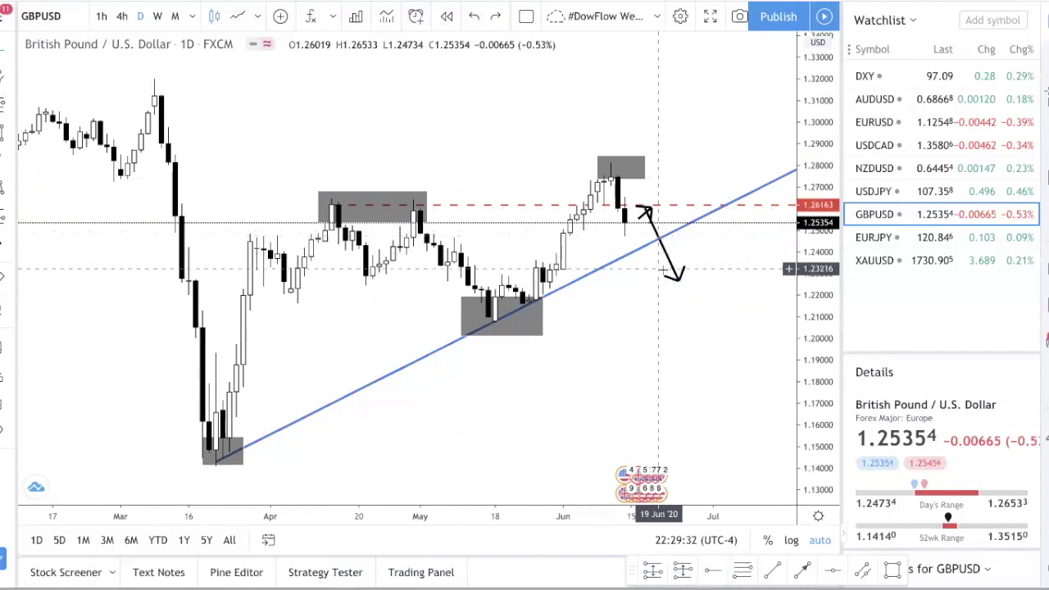
Shorten the GBPUSD down arrow so it ends on the trend line, and draw an arrow from there up to about 1.290.
mouse_move(675, 278)
mouse_down()
mouse_move(658, 227)
mouse_move(631, 220)
mouse_up()
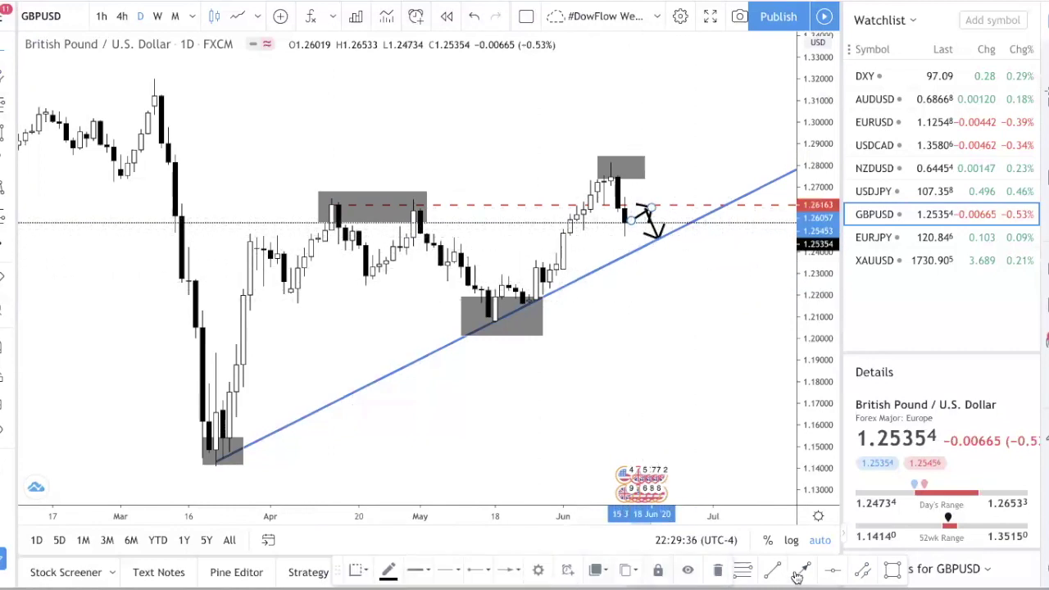
click(797, 576)
click(662, 236)
click(692, 146)
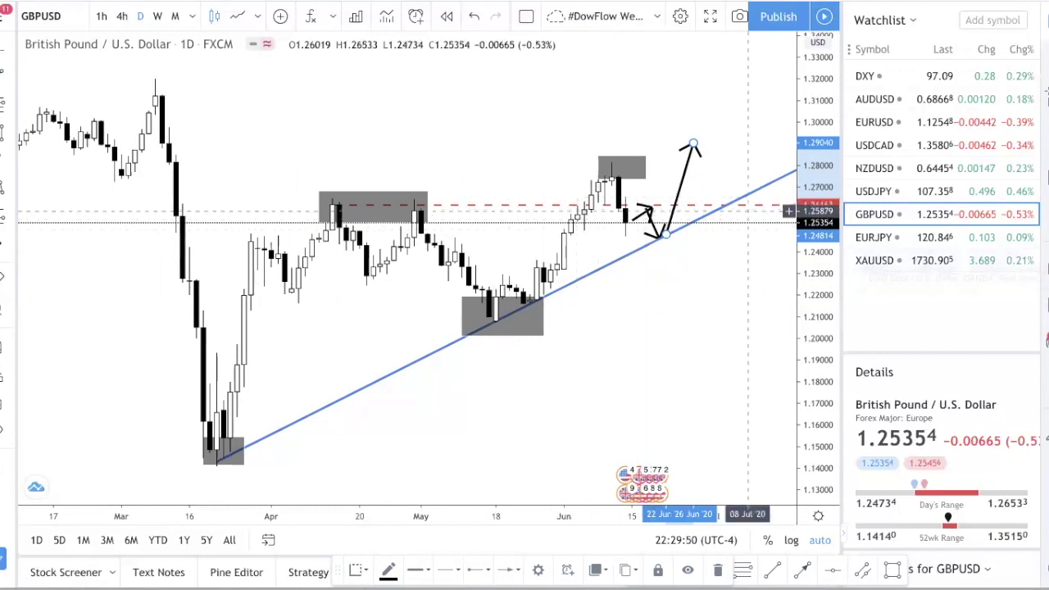
Open the EURJPY daily chart and remove its existing drawings.
click(869, 236)
right_click(445, 164)
click(570, 421)
scroll(623, 344, up, 2)
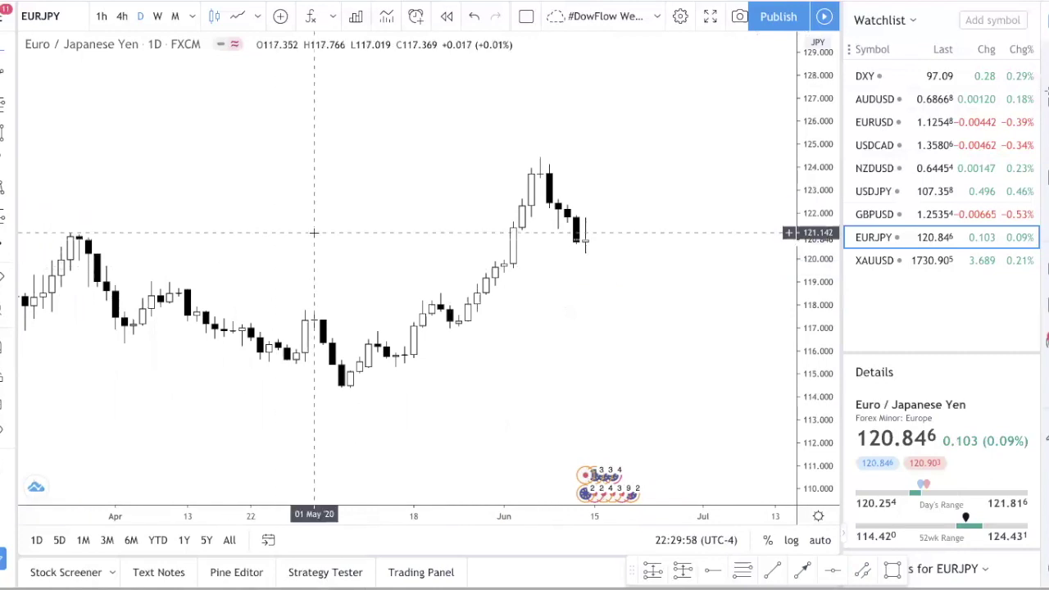
scroll(429, 229, down, 2)
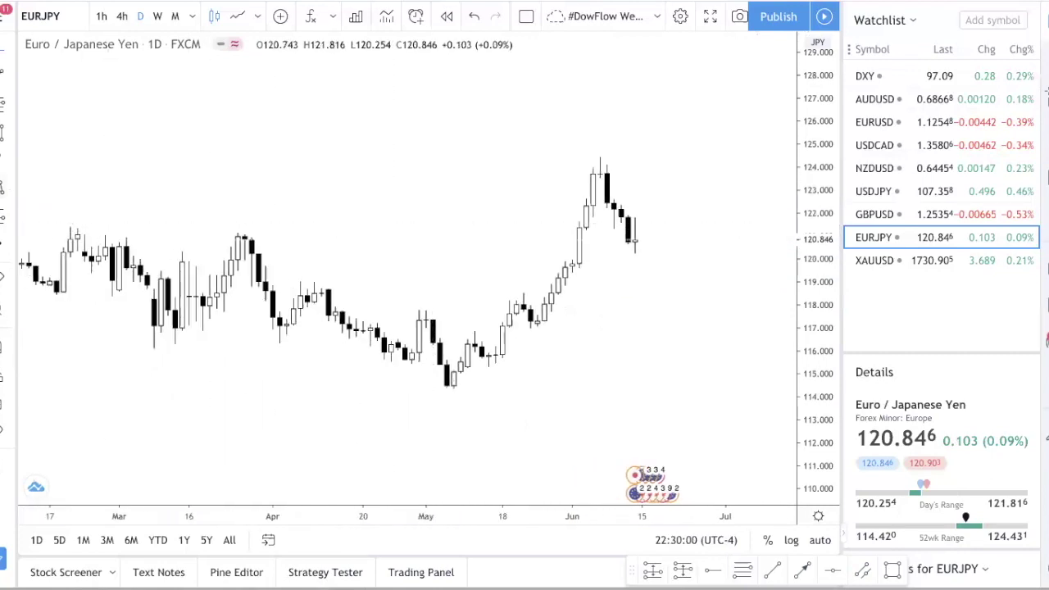
Draw a horizontal ray along the February and March highs, check it on the weekly chart, and reposition it to 7 February at about 121.31.
click(709, 577)
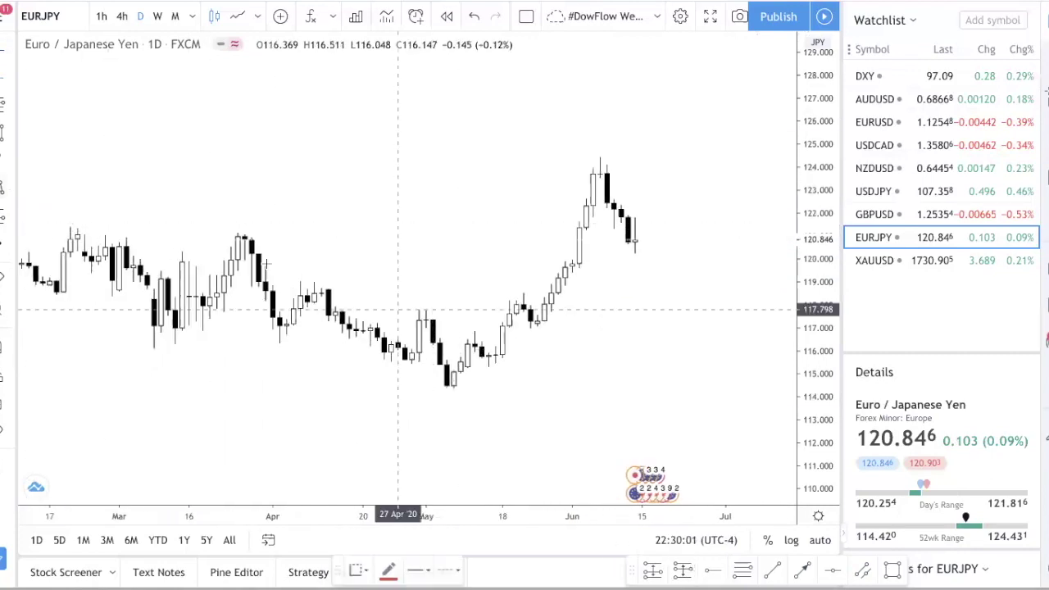
click(98, 231)
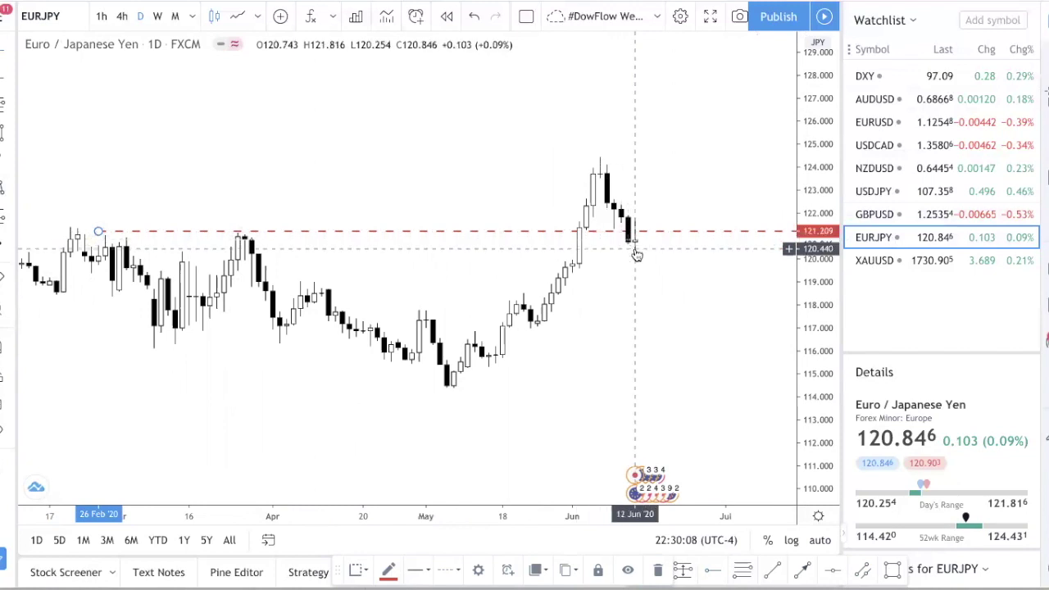
click(158, 15)
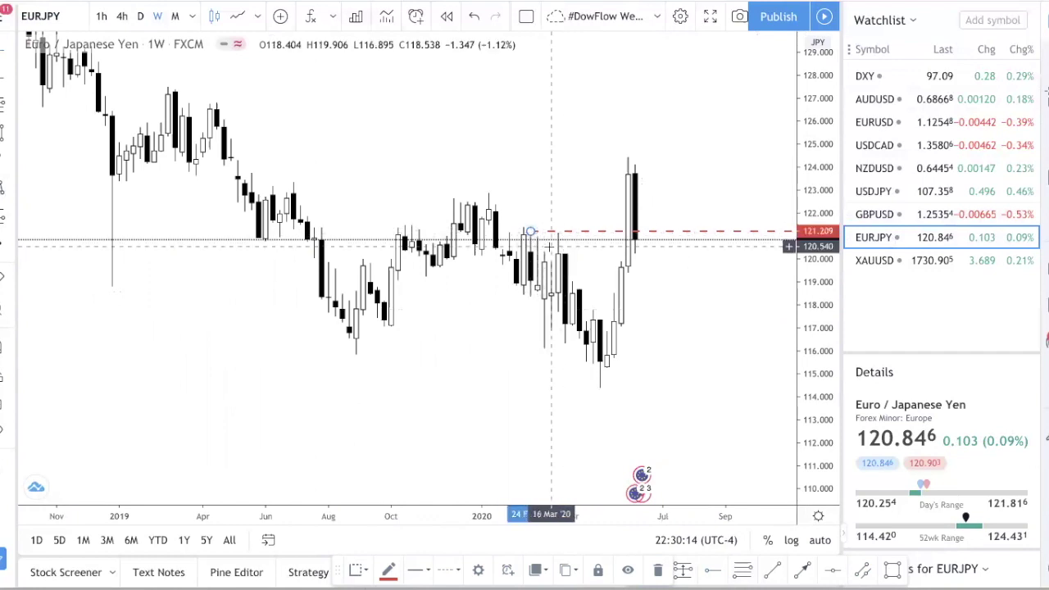
click(143, 18)
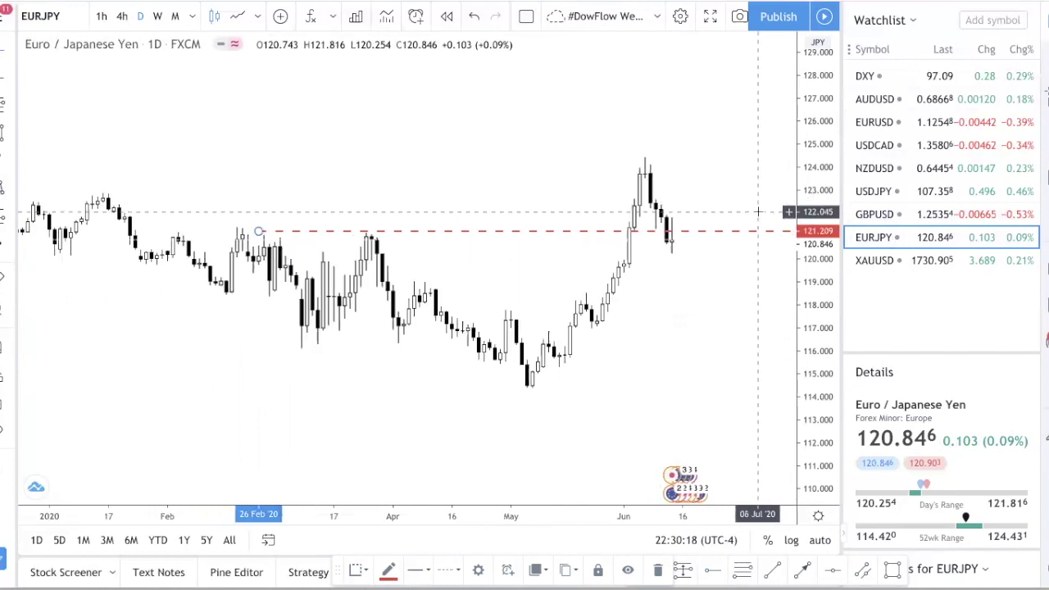
scroll(707, 230, down, 3)
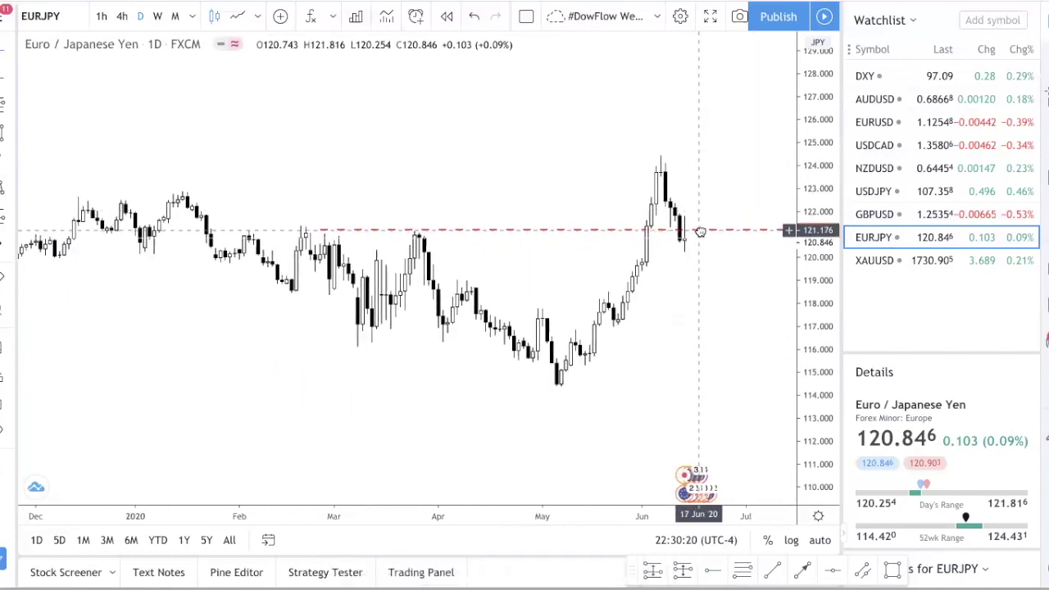
drag(322, 232, 262, 227)
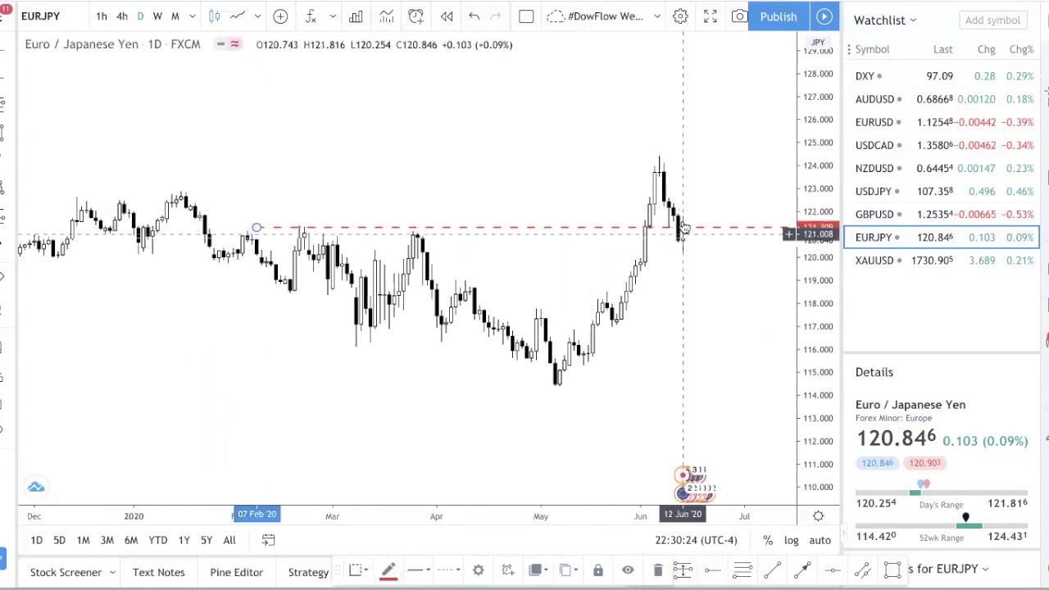
Draw a rectangle around the ray from 4 February to 7 July, spanning about 121.14 to 121.54.
click(60, 188)
click(5, 133)
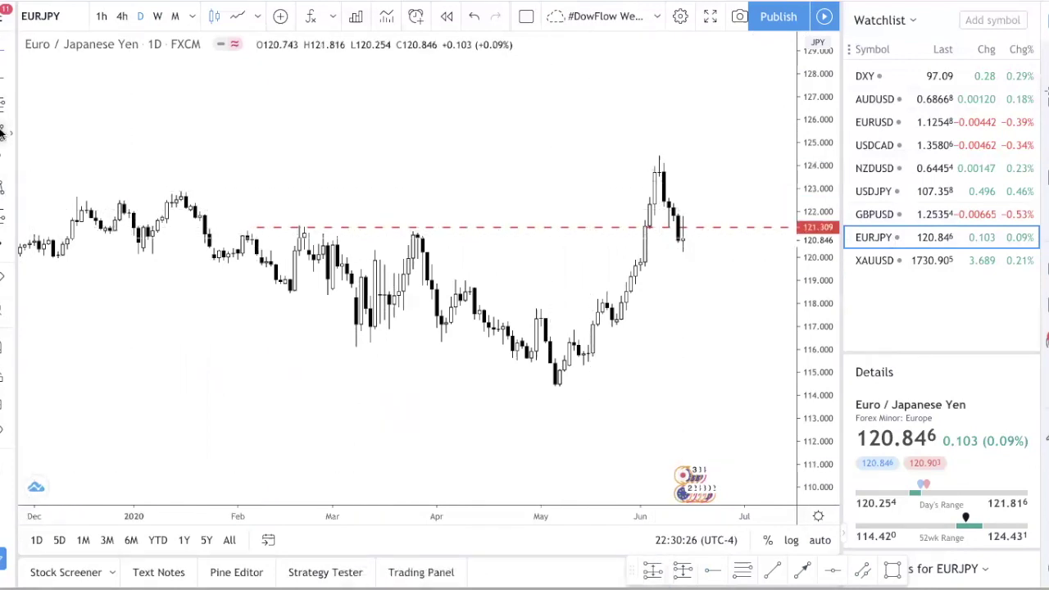
mouse_move(242, 232)
mouse_down()
mouse_move(516, 243)
mouse_move(777, 216)
mouse_move(763, 220)
mouse_up()
scroll(749, 219, up, 3)
Add a horizontal ray from 8 June at about 121.78 and draw an arrow from it up to about 126.06.
click(5, 78)
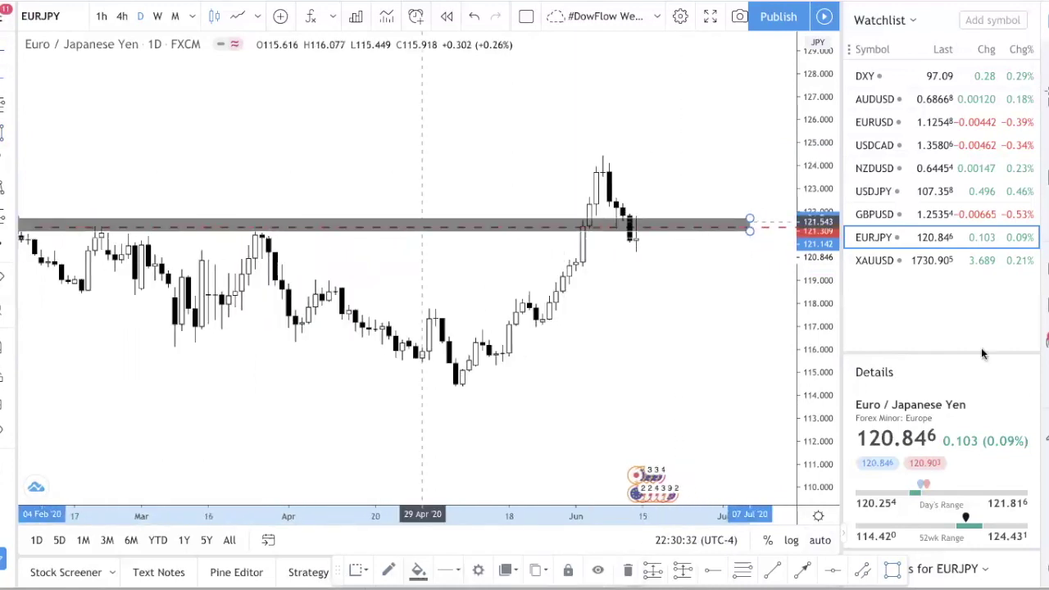
click(613, 221)
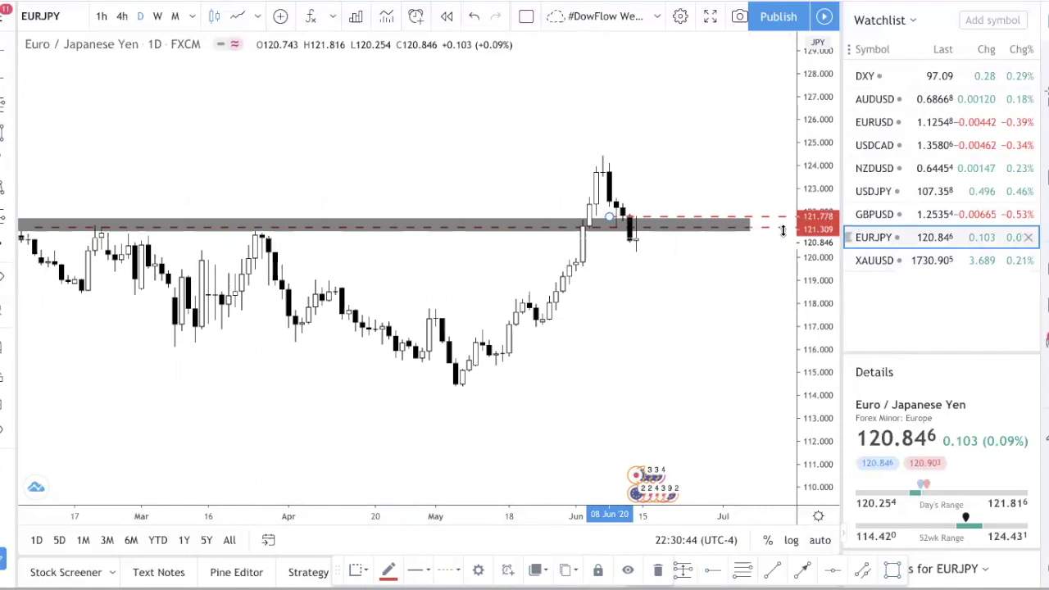
click(802, 574)
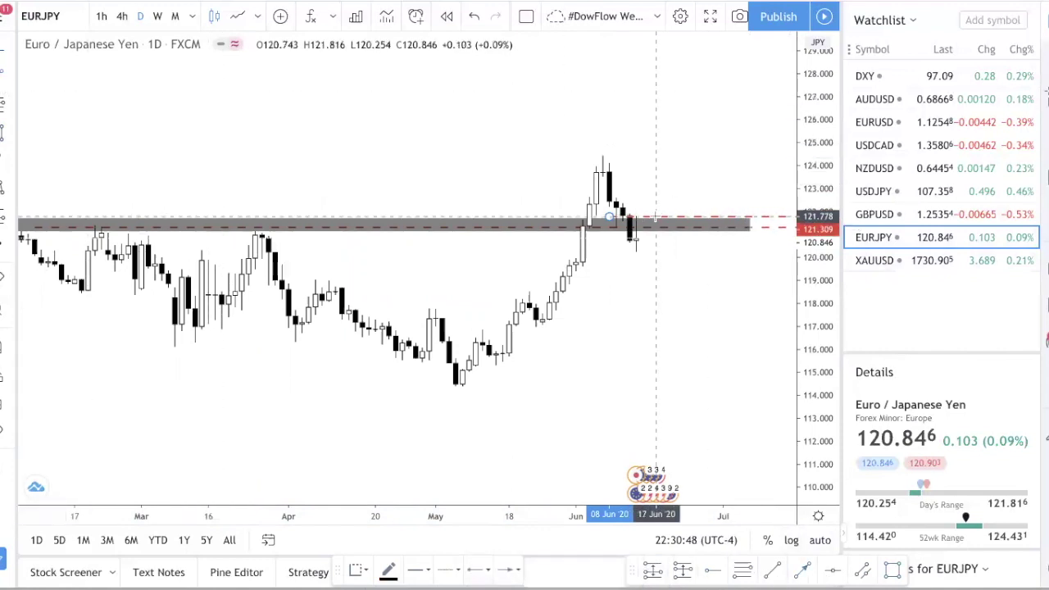
click(656, 218)
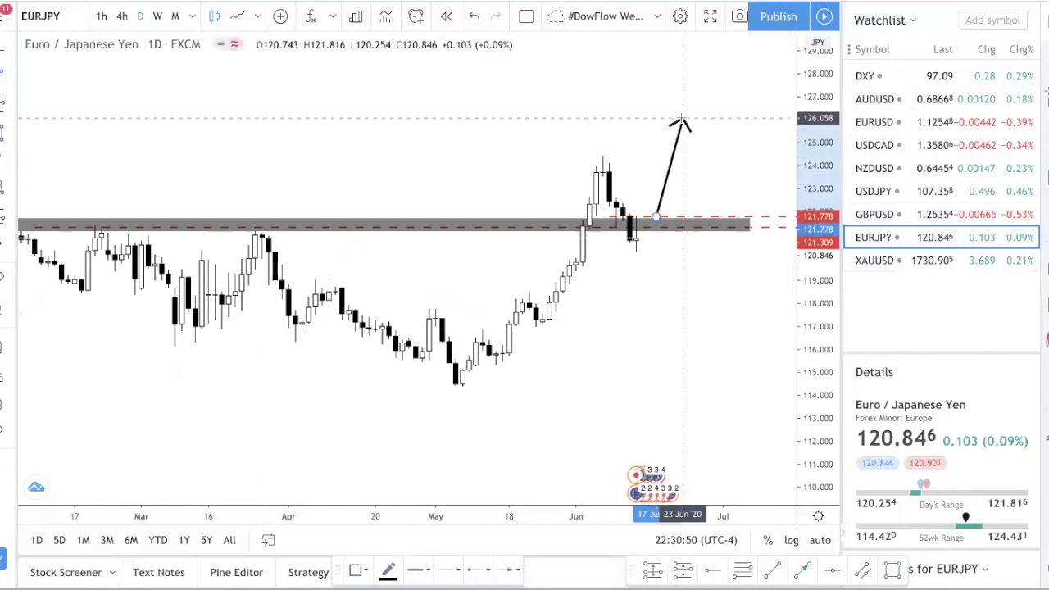
click(683, 119)
scroll(675, 246, down, 2)
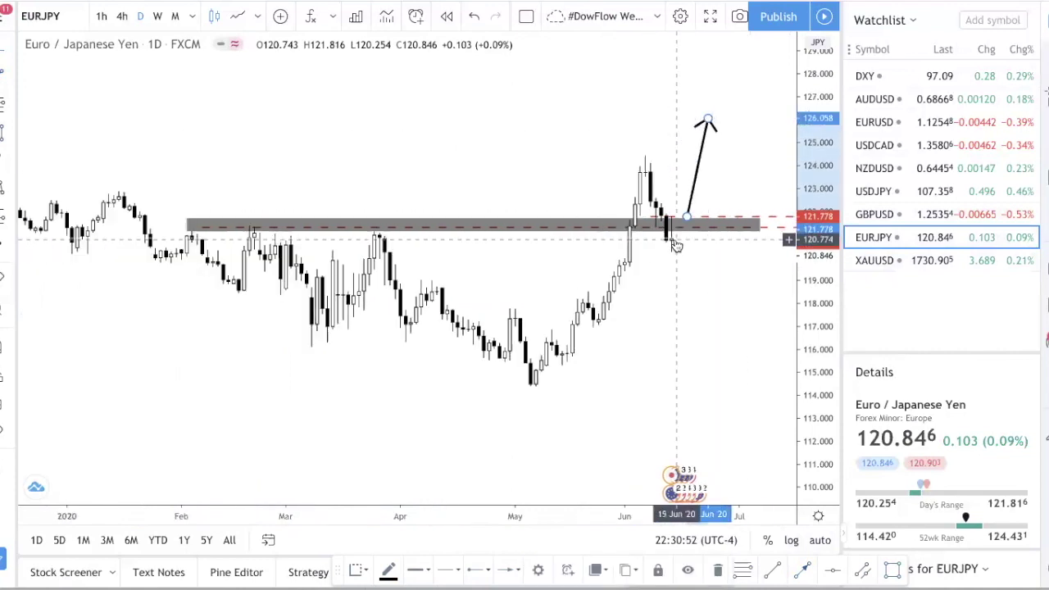
Draw a short arrow from the latest candle up into the zone at about 121.6 and a second arrow down from there.
scroll(675, 246, down, 2)
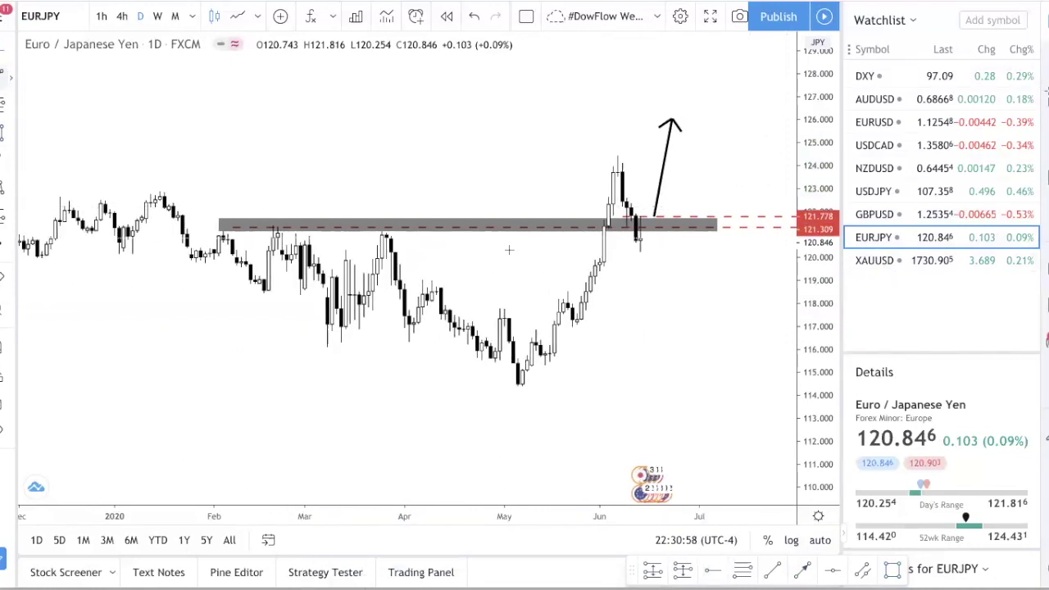
click(649, 247)
click(676, 218)
click(2, 73)
click(676, 220)
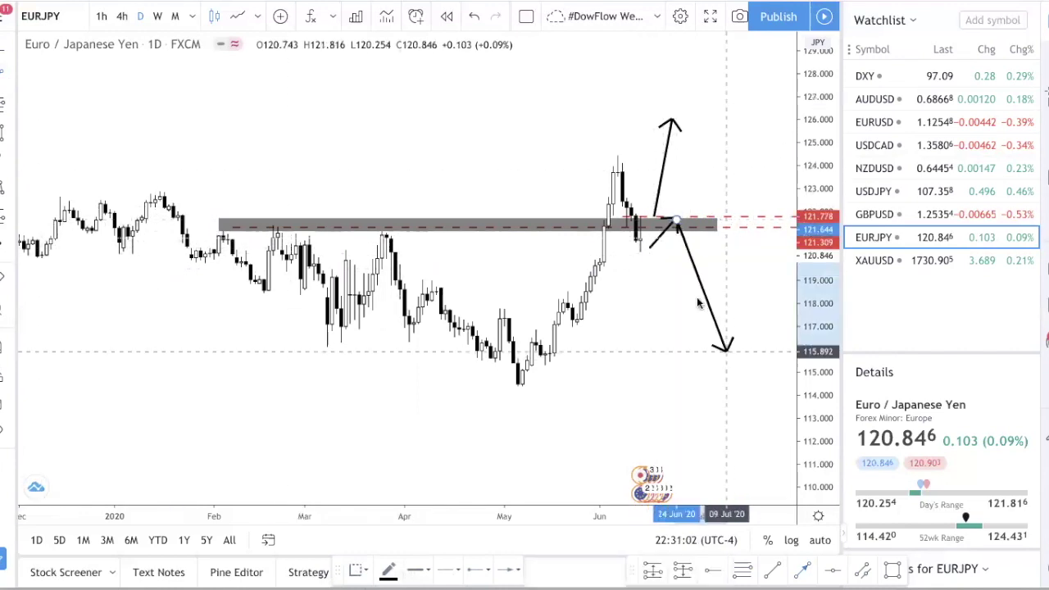
Remove all drawings from the EURJPY chart.
scroll(713, 309, down, 3)
scroll(715, 313, down, 2)
drag(667, 307, 414, 267)
scroll(569, 246, up, 3)
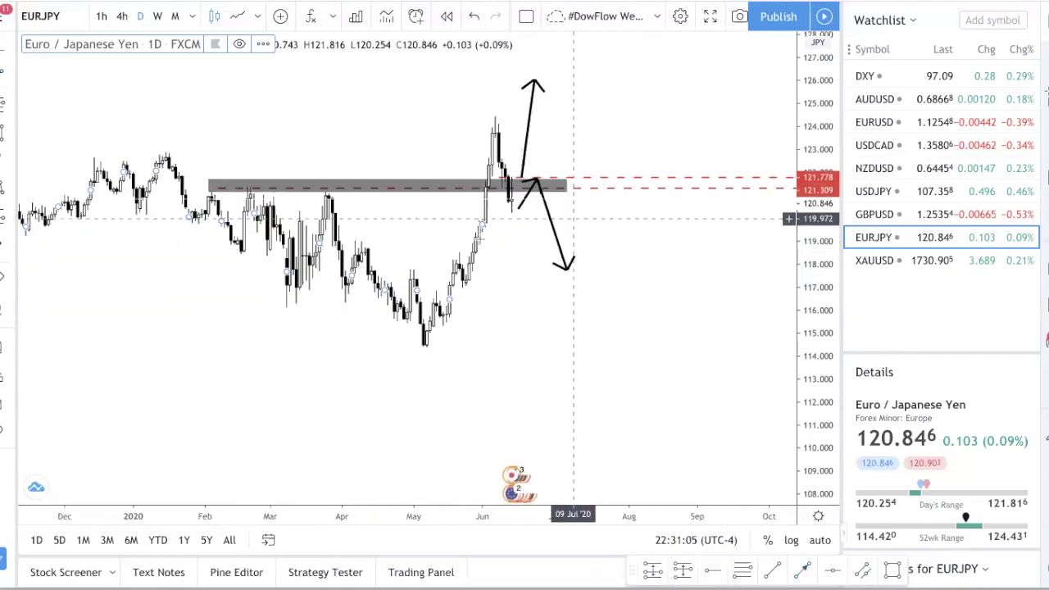
right_click(490, 280)
click(540, 511)
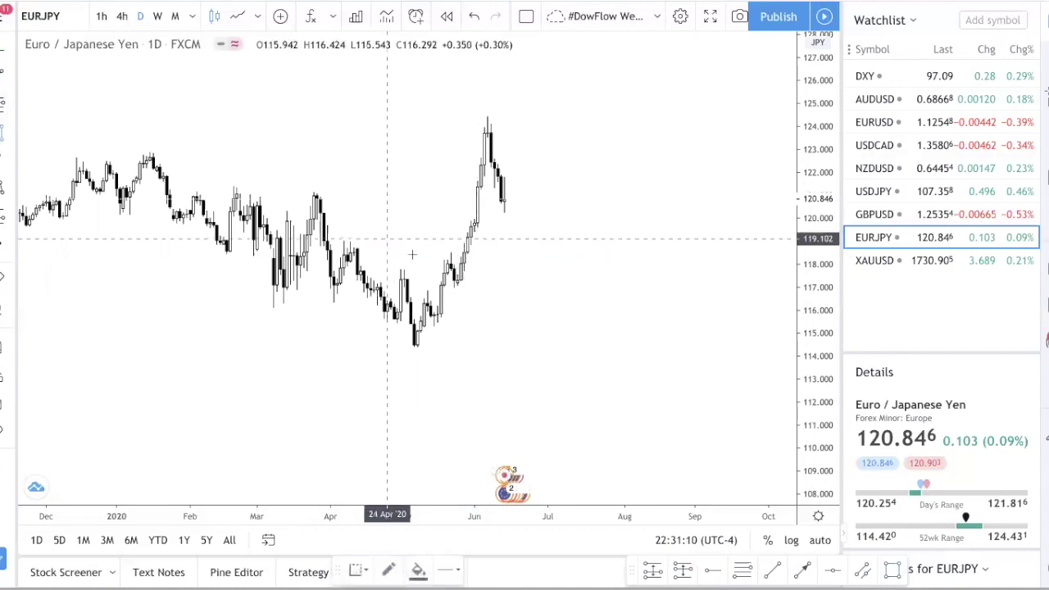
Draw four rectangles marking the EURJPY swing points: the early May low, the mid-May high, the late May low and the June high.
mouse_move(410, 332)
mouse_down()
mouse_move(461, 374)
mouse_move(438, 356)
mouse_up()
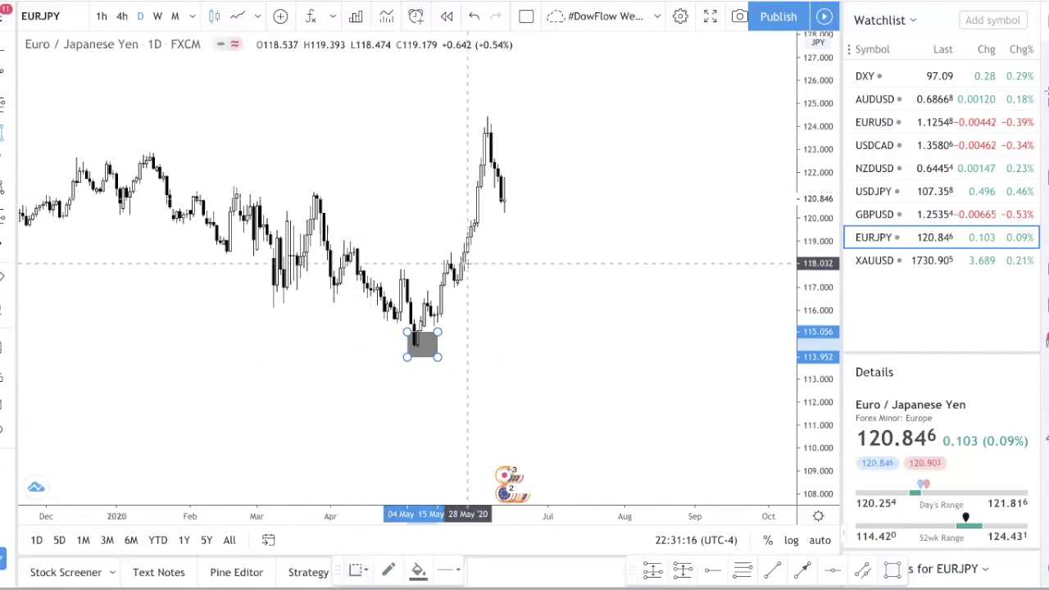
drag(439, 251, 455, 259)
click(11, 132)
click(451, 286)
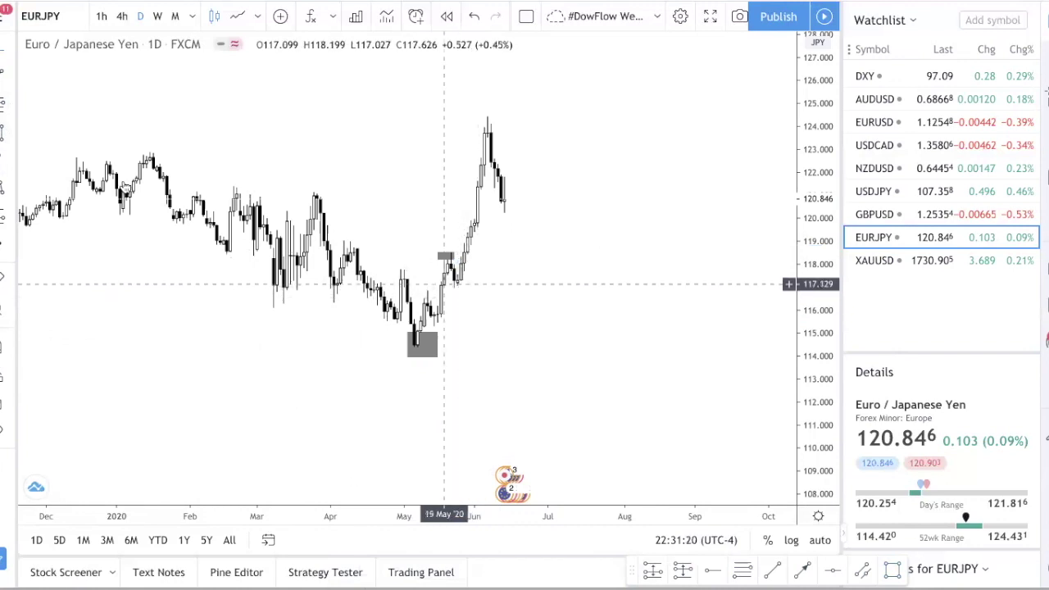
drag(445, 277, 472, 290)
click(2, 134)
mouse_move(478, 113)
mouse_down()
mouse_move(553, 149)
mouse_move(525, 137)
mouse_up()
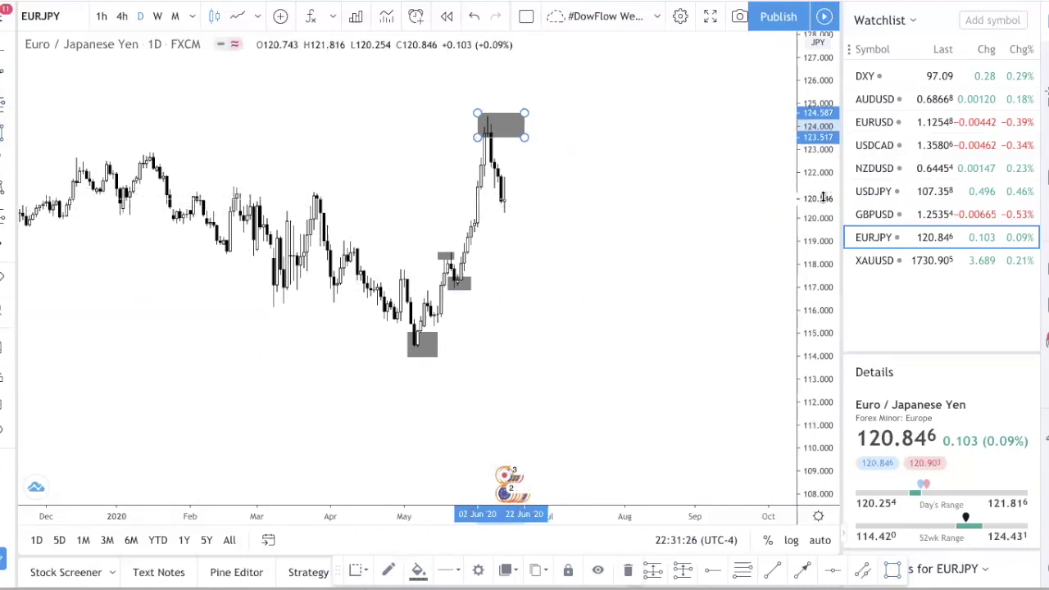
drag(811, 195, 815, 385)
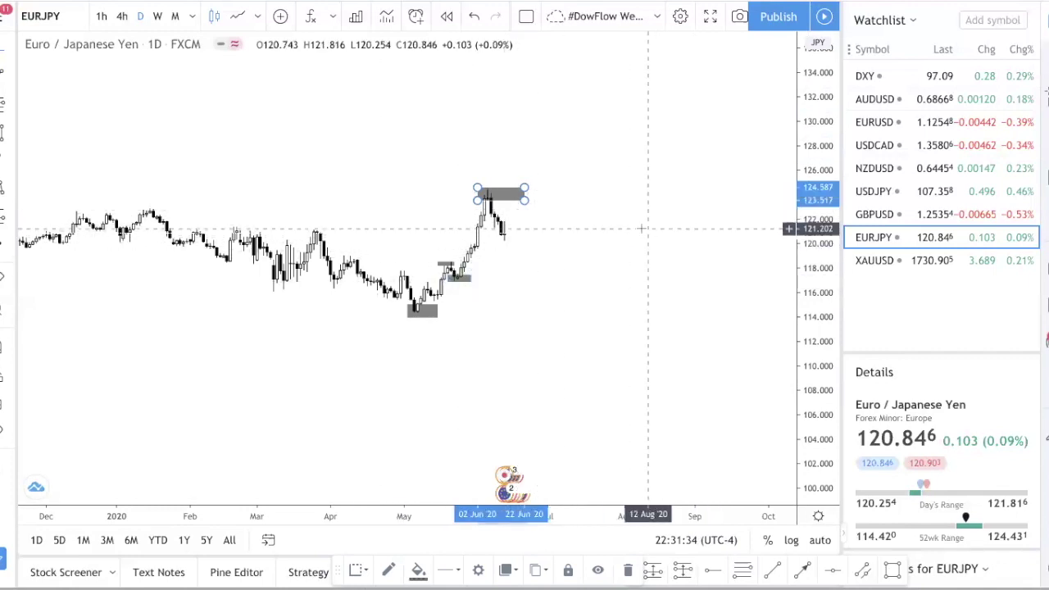
Open the XAUUSD chart and shift the start of the rising trend line slightly earlier, to mid-April at about 1662.
click(950, 260)
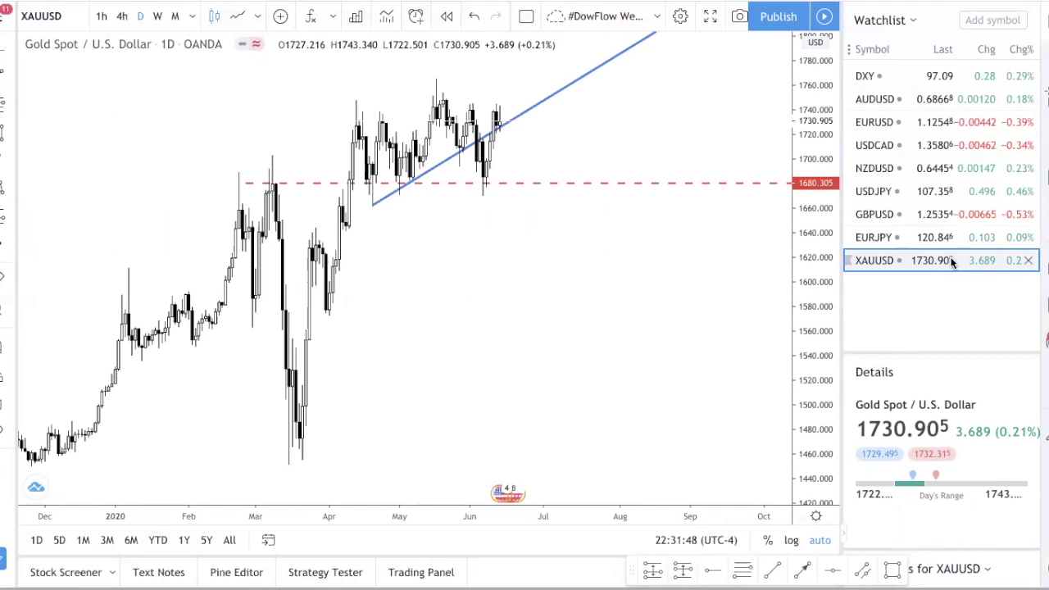
click(507, 127)
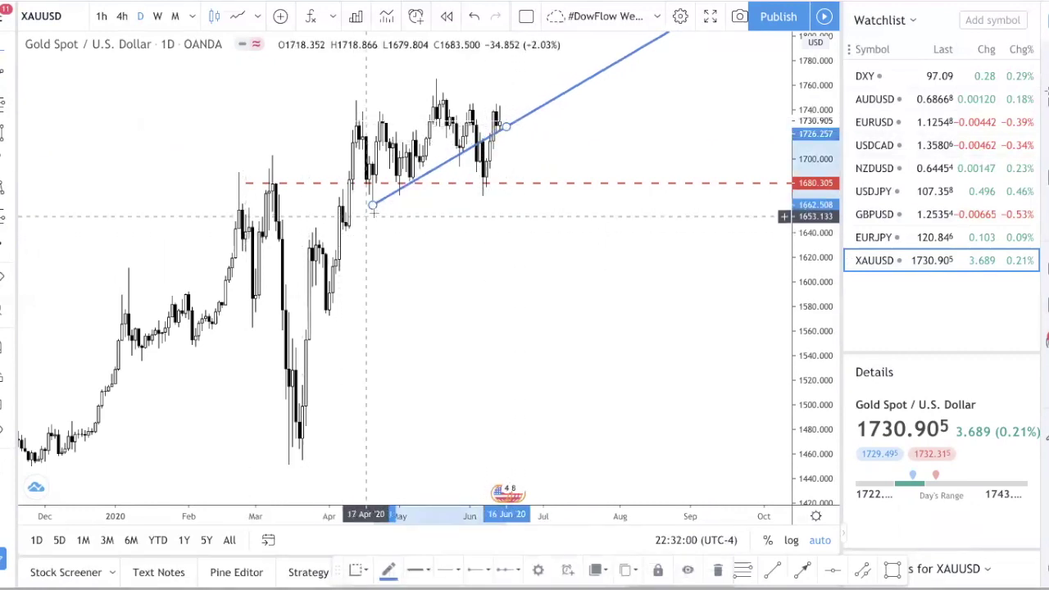
drag(372, 205, 364, 205)
click(536, 167)
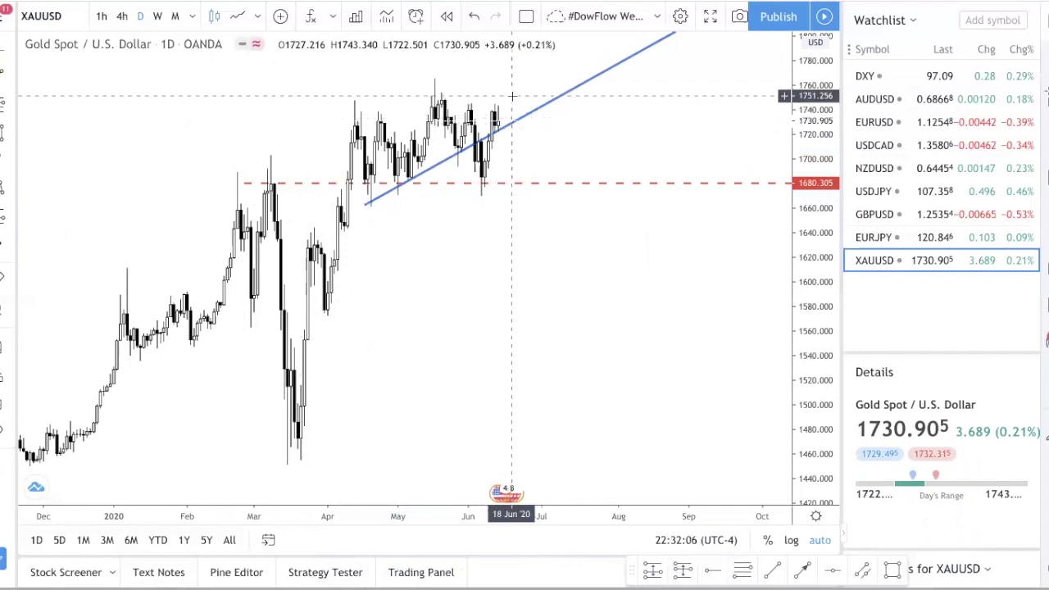
Draw a horizontal ray across the recent gold highs from 5 May at about 1740.6.
click(693, 571)
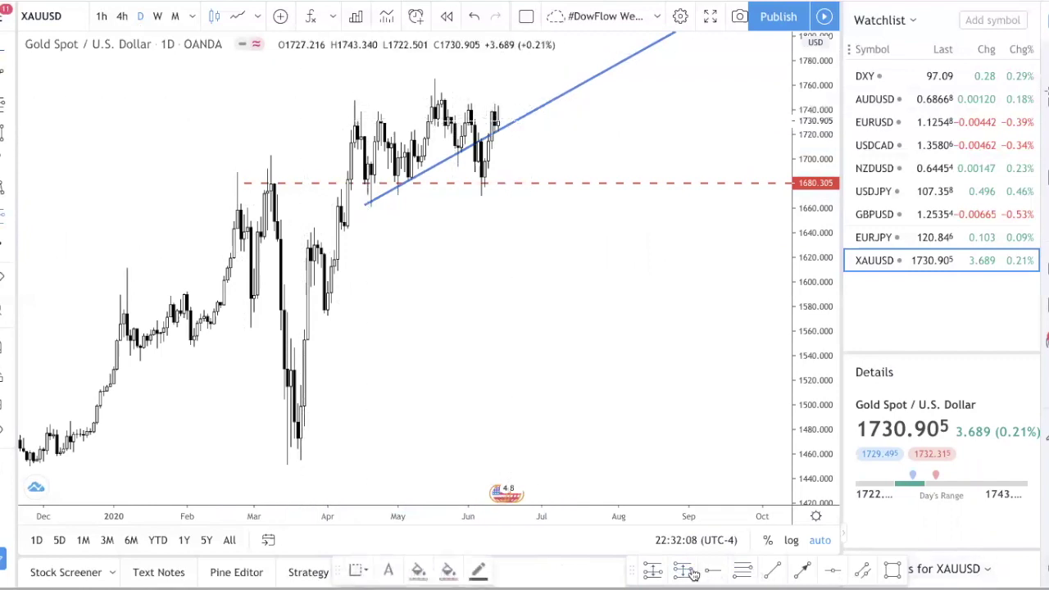
click(405, 109)
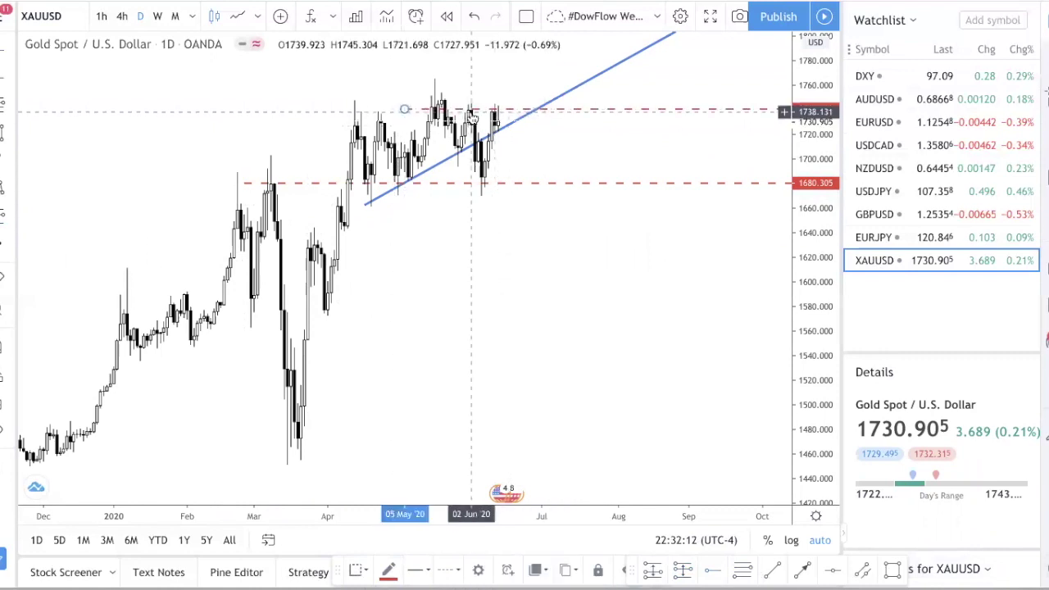
mouse_move(505, 131)
mouse_down()
mouse_move(487, 129)
mouse_move(529, 132)
mouse_move(499, 129)
mouse_up()
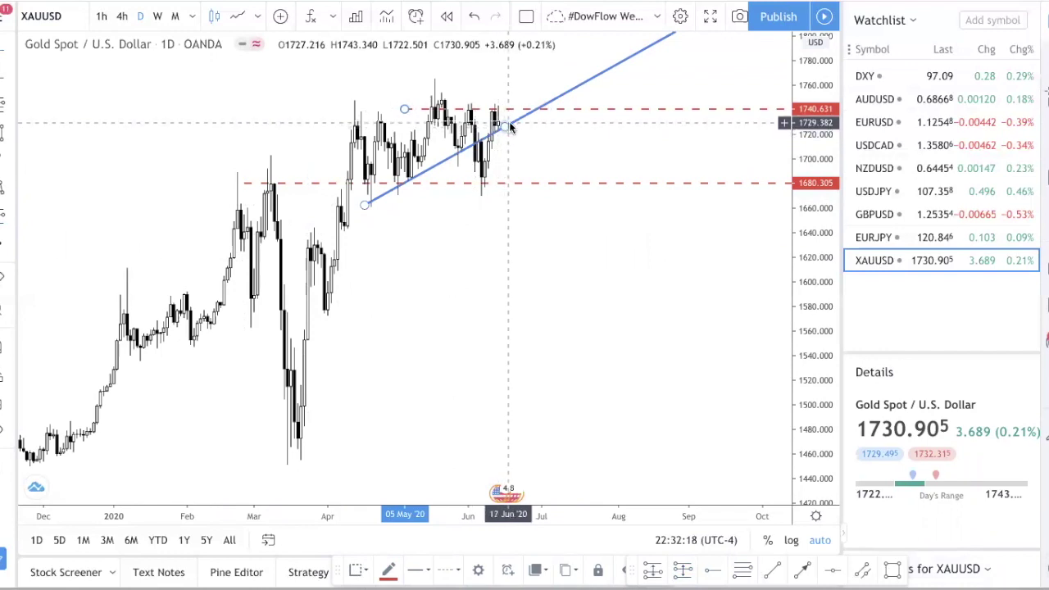
Draw a rectangle from 12 June to 8 July between about 1723.8 and the upper ray at about 1740.6.
click(3, 138)
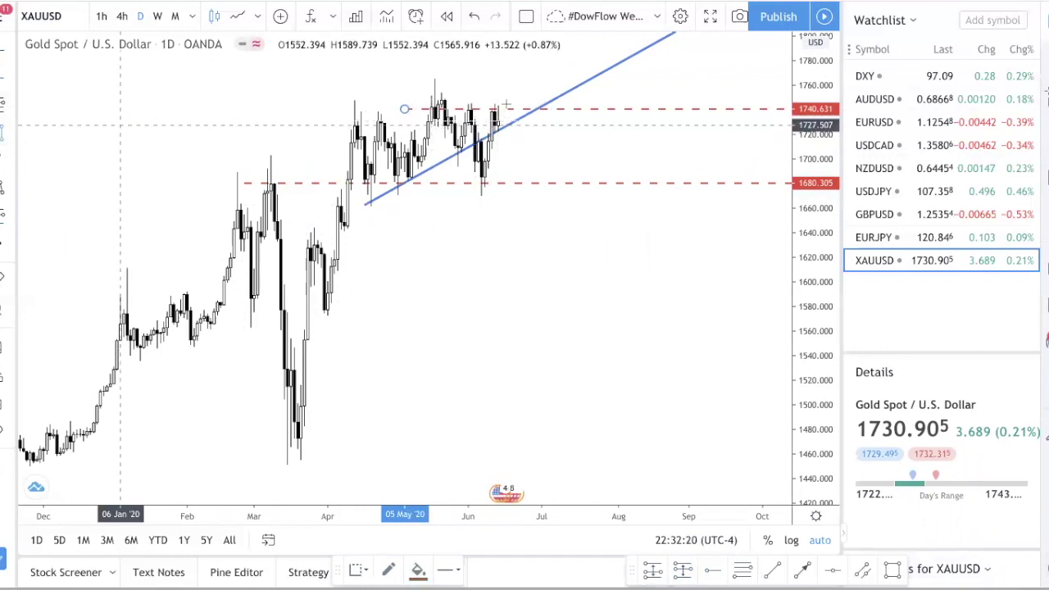
click(498, 129)
drag(558, 111, 560, 107)
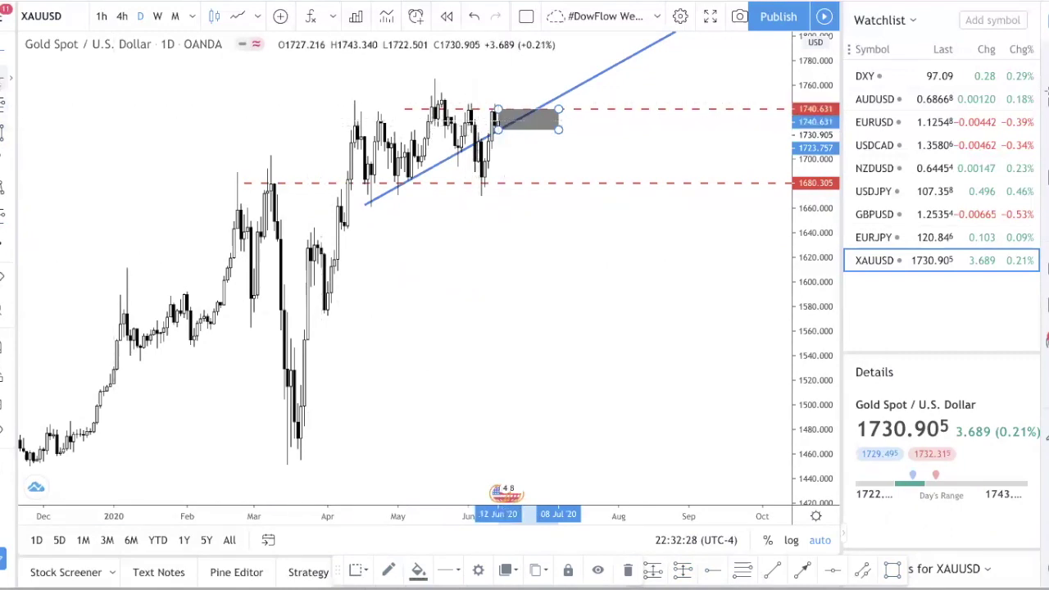
Draw an arrow from above the rectangle up to about 1770 and another from its lower edge down to about 1682.5.
click(806, 571)
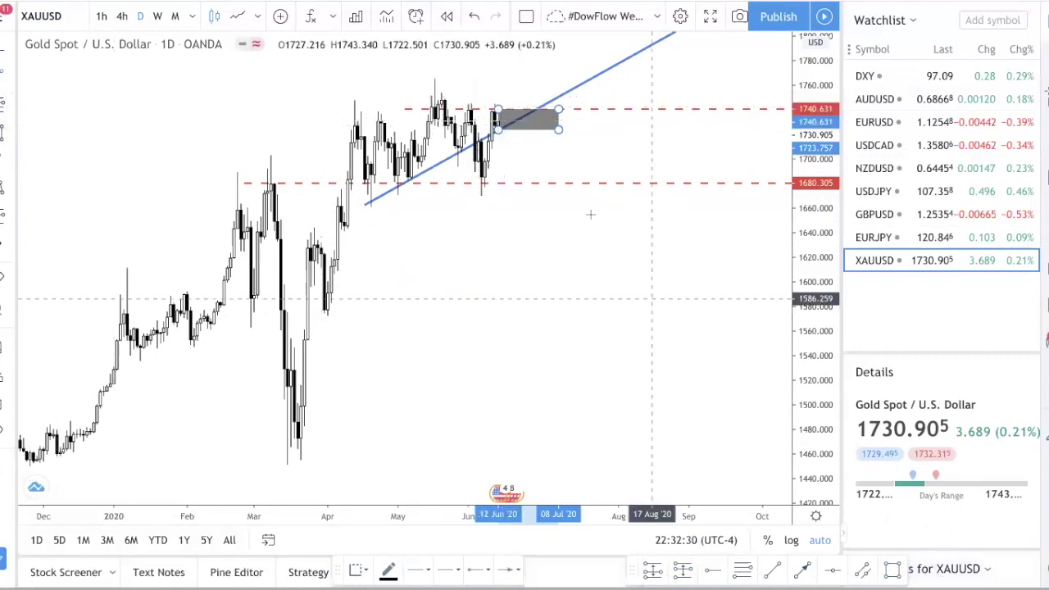
drag(512, 104, 534, 74)
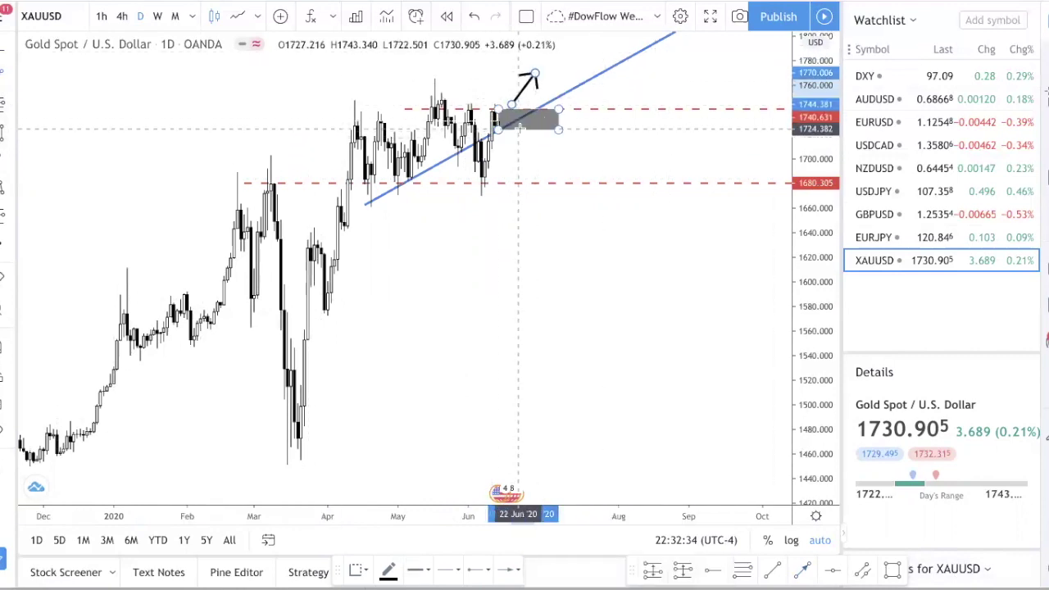
click(518, 129)
drag(531, 161, 548, 180)
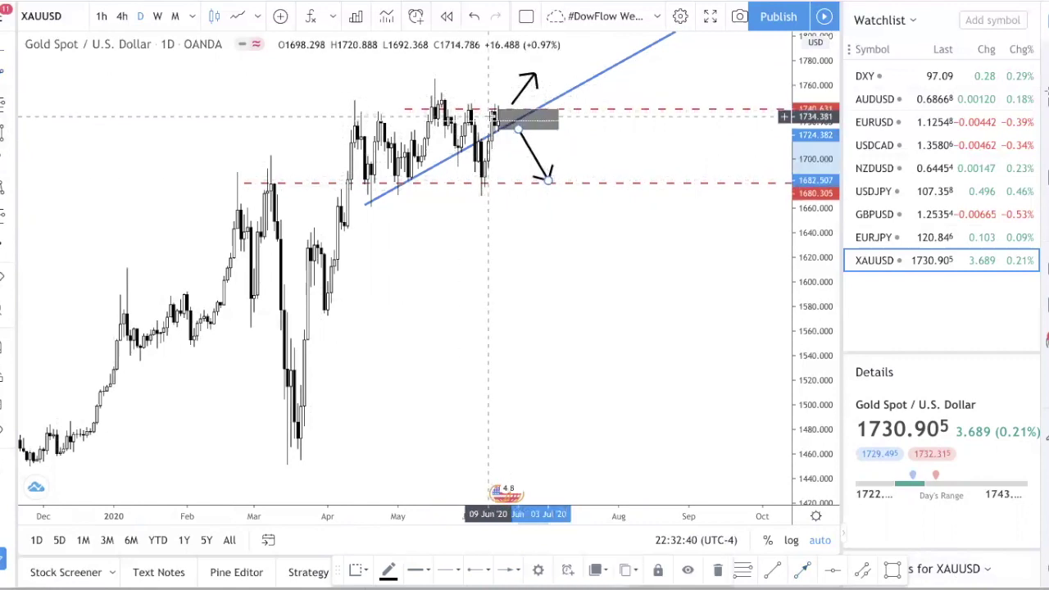
Remove all drawings from the XAUUSD chart.
click(500, 115)
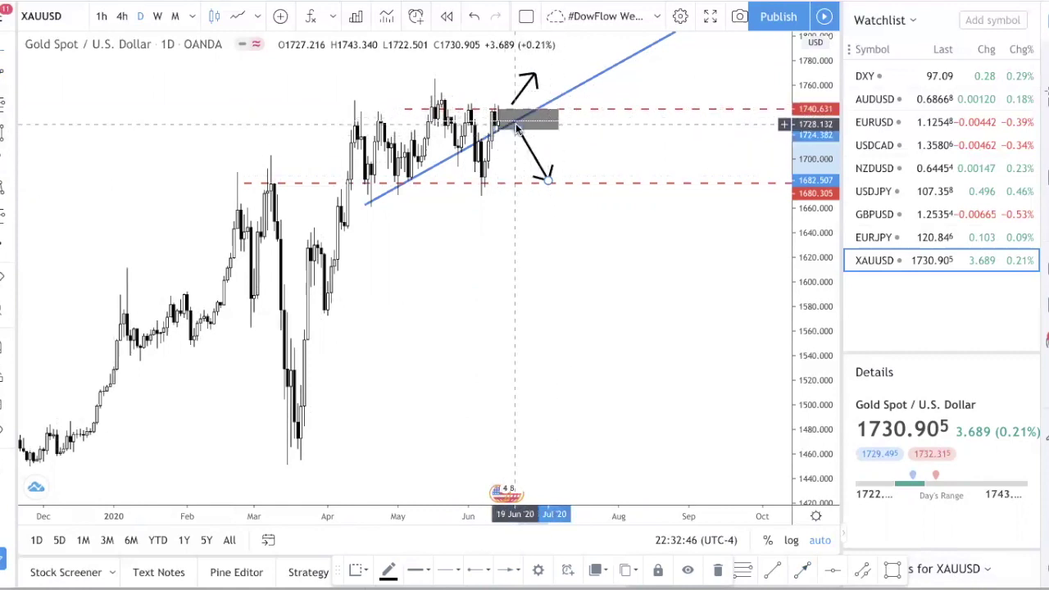
click(517, 125)
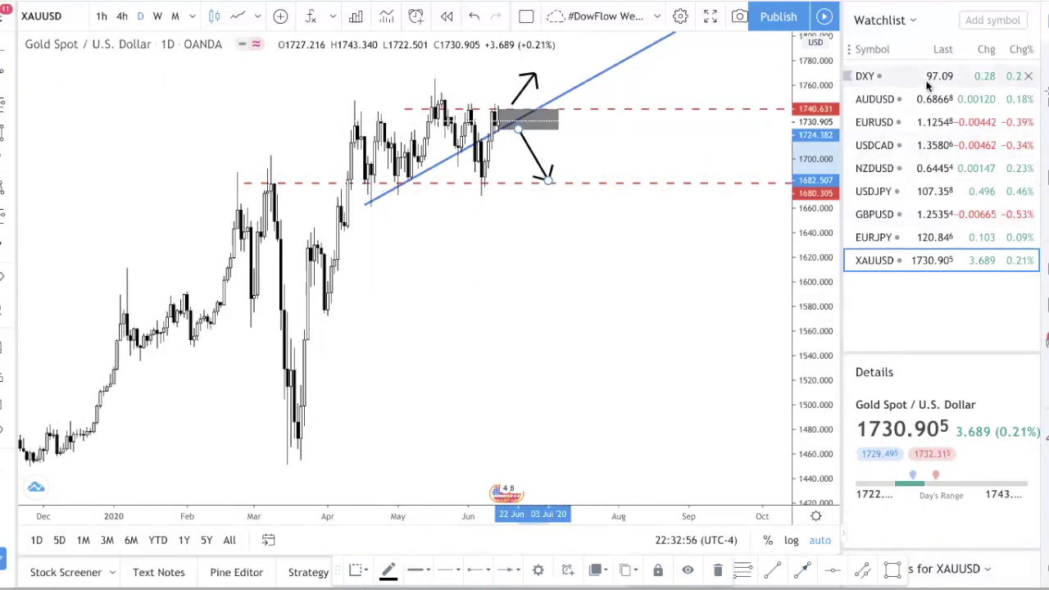
click(432, 274)
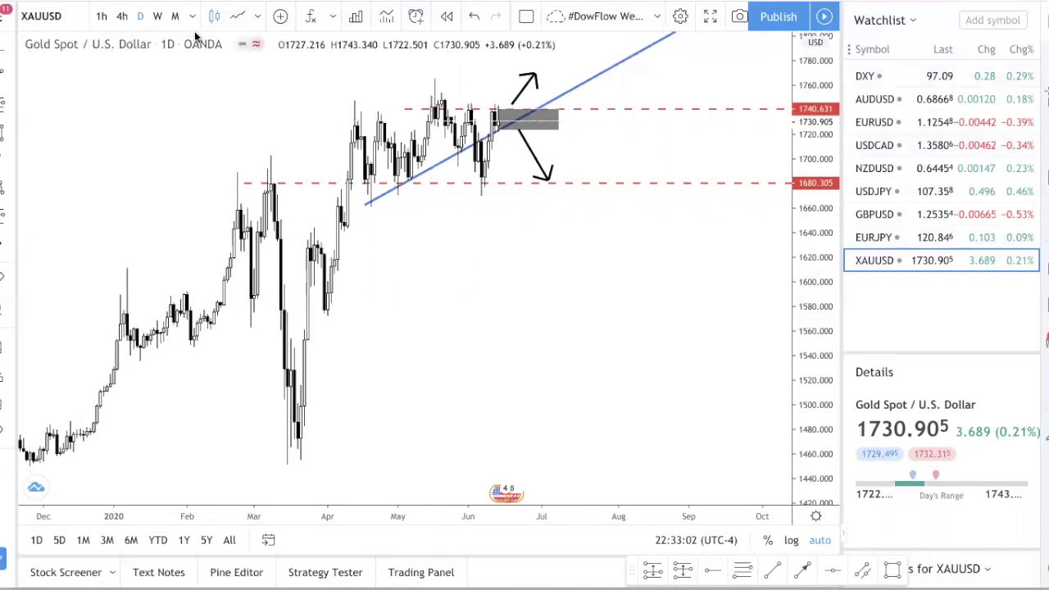
scroll(423, 243, down, 5)
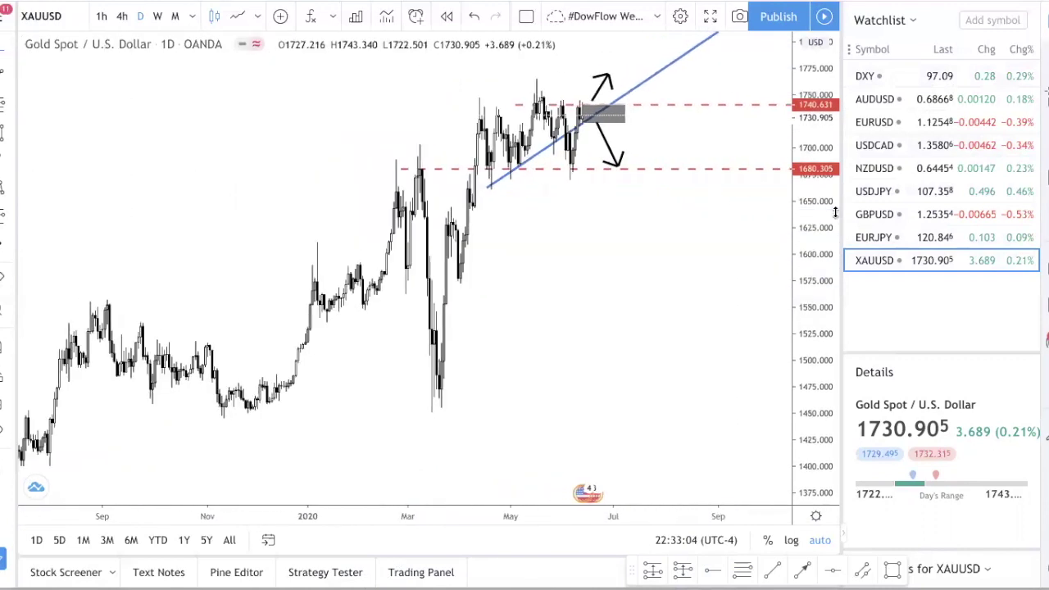
scroll(415, 194, down, 2)
right_click(415, 195)
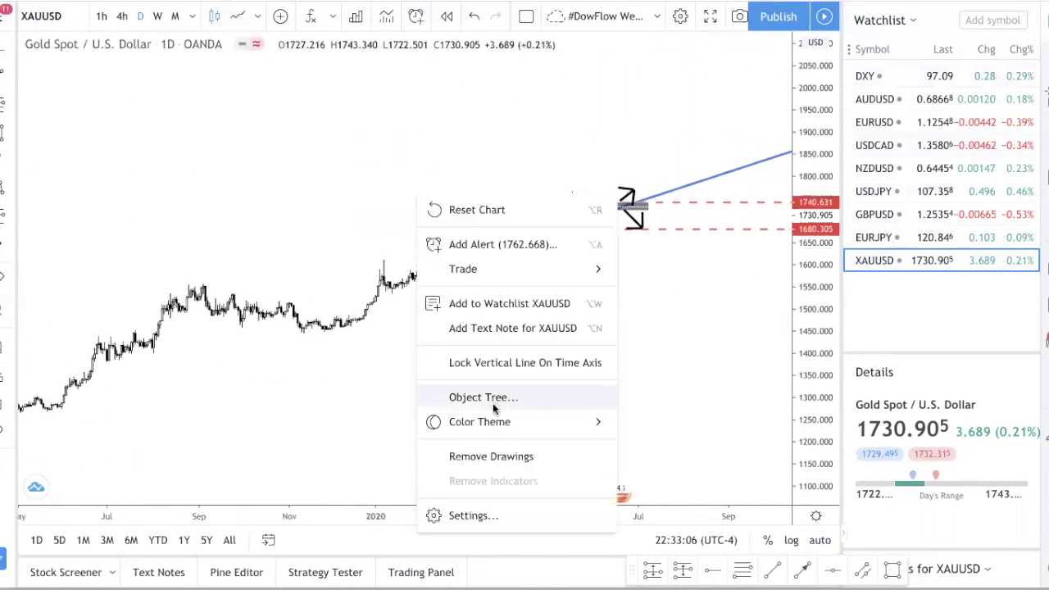
click(487, 457)
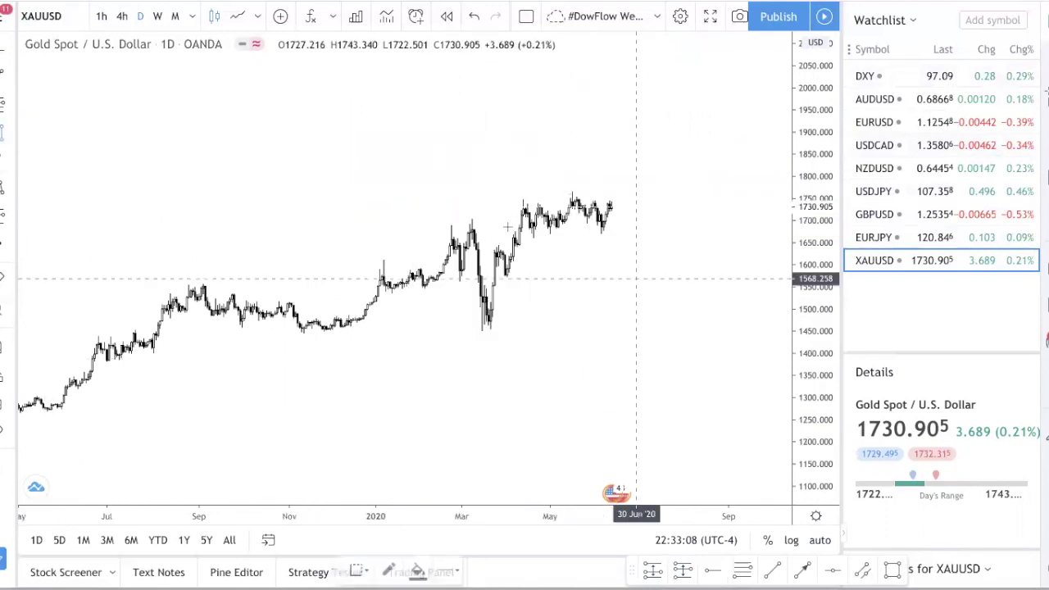
Draw rectangles over the early-March high, from about 1679.4 to 1722.7, and over the mid-March low, from about 1455.4 to 1491.9.
drag(462, 210, 484, 230)
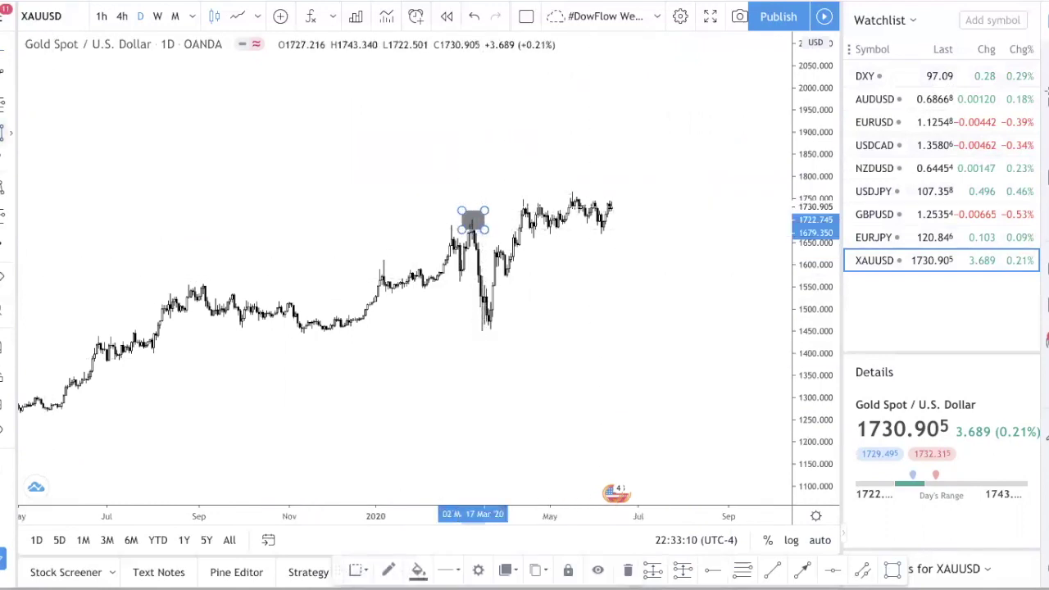
drag(471, 313, 533, 327)
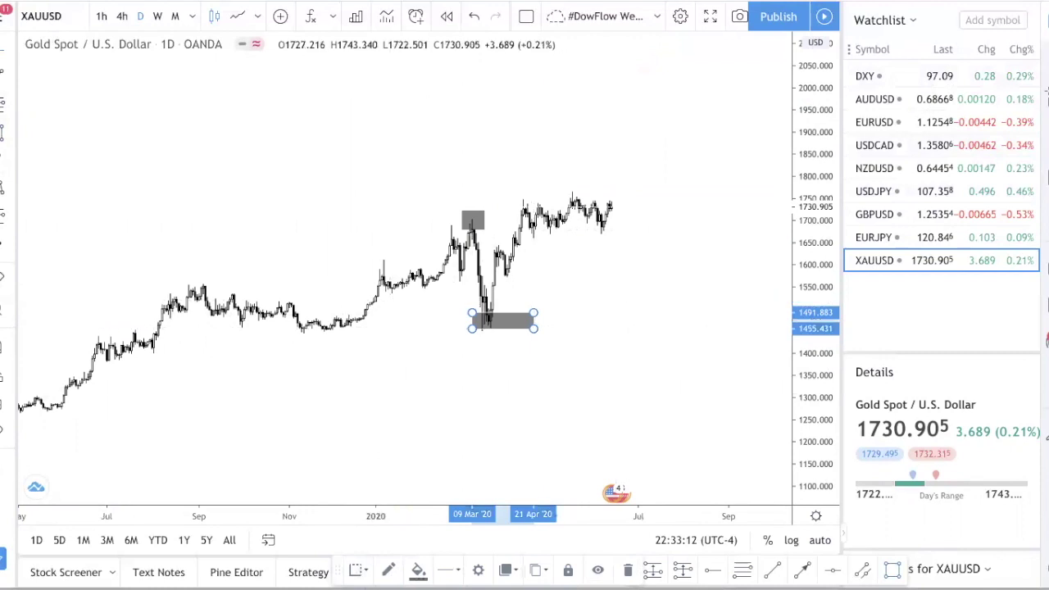
Draw rectangles over the mid-May high, from about 1738.4 to 1767.9, and at the early-June low, from about 1656.8 to 1682.8.
drag(563, 191, 587, 202)
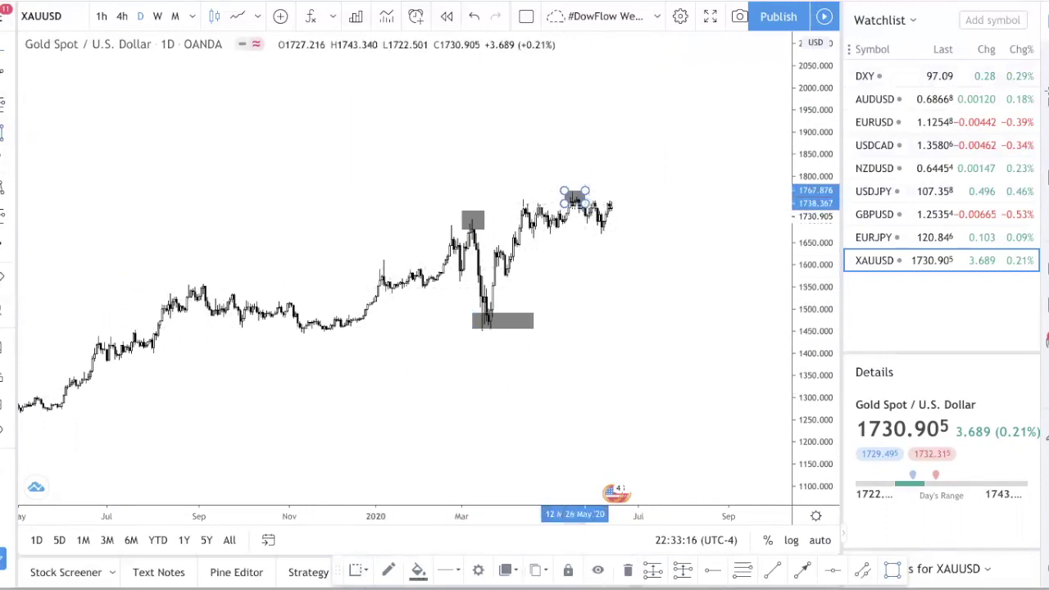
click(591, 227)
click(615, 240)
Draw an upward arrow from just after the latest candle at about 1741.9 to about 1927 on 13 July.
scroll(746, 279, up, 3)
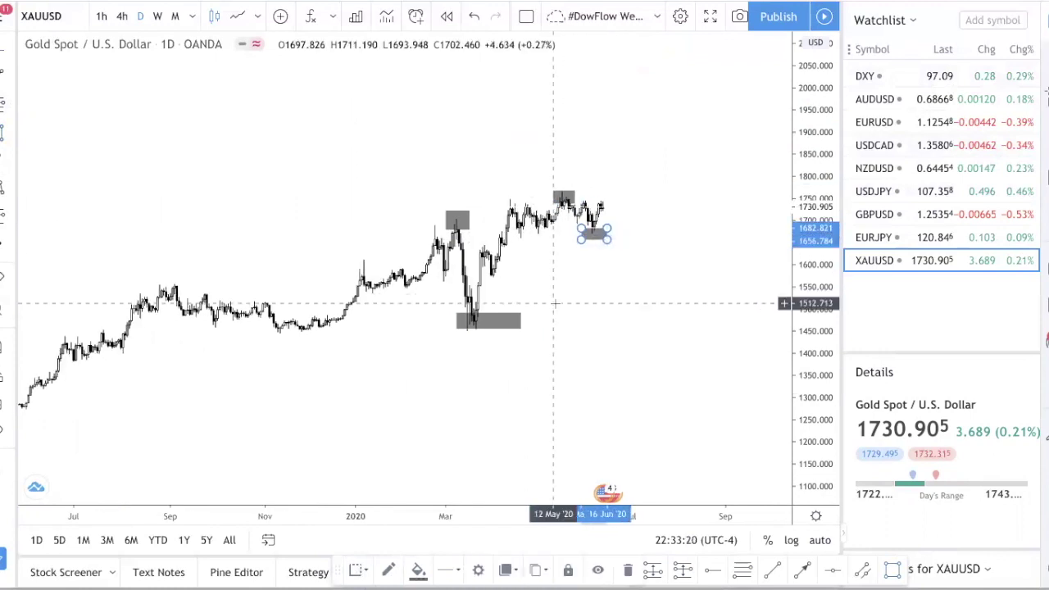
drag(821, 202, 785, 86)
scroll(709, 129, right, 1)
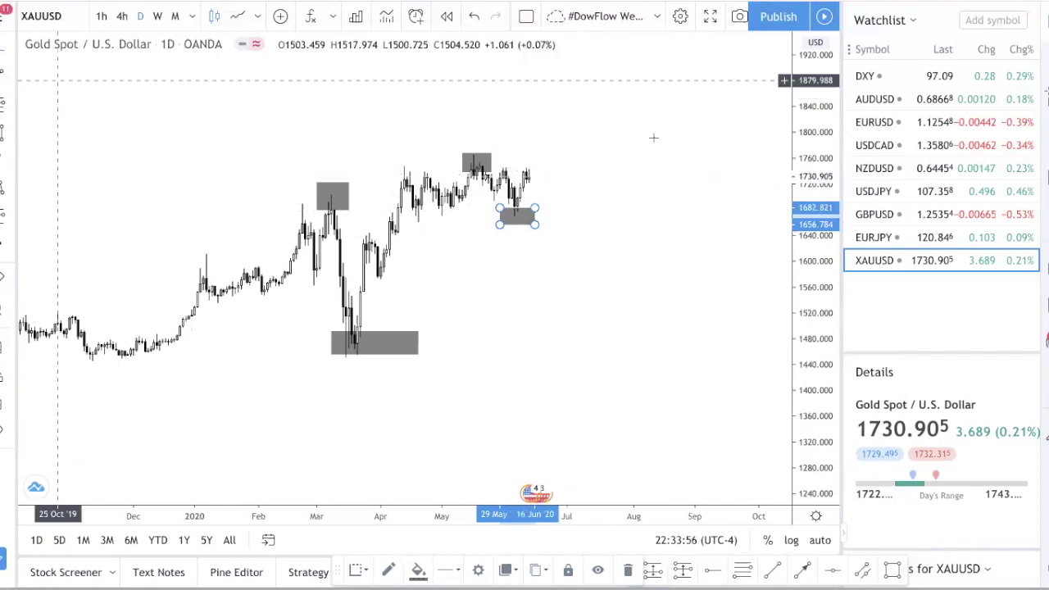
click(552, 169)
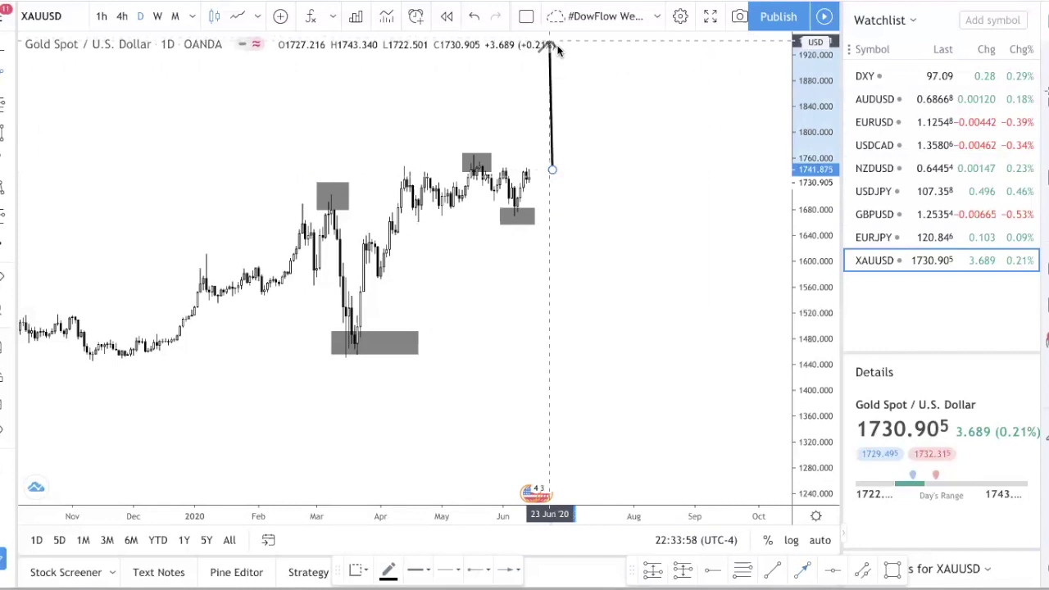
click(590, 53)
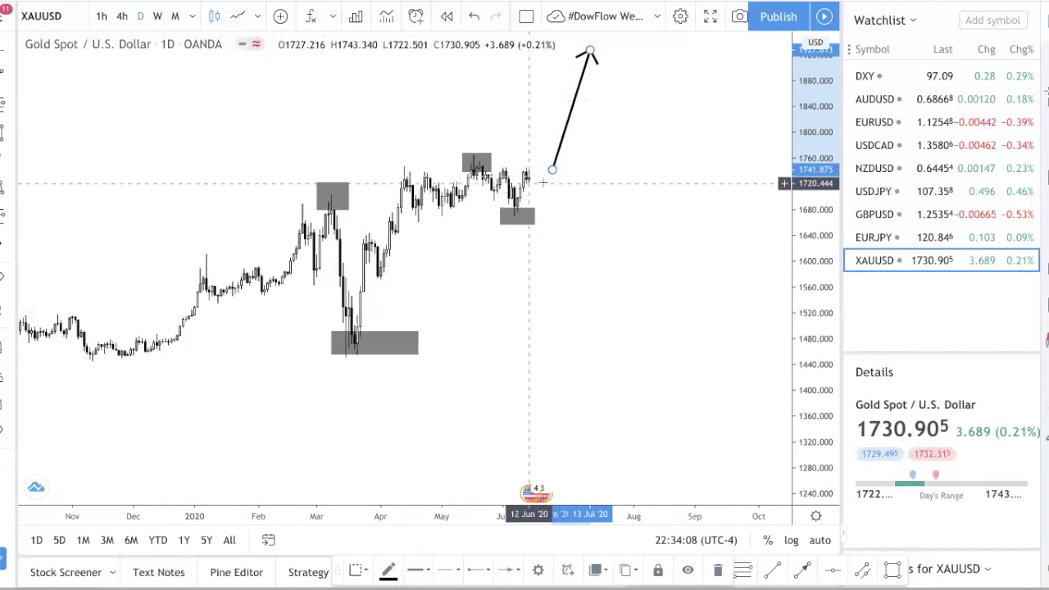
Draw a horizontal ray from the low of the 11 June candle at about 1721.2.
scroll(562, 232, up, 4)
drag(373, 266, 689, 310)
scroll(688, 310, up, 4)
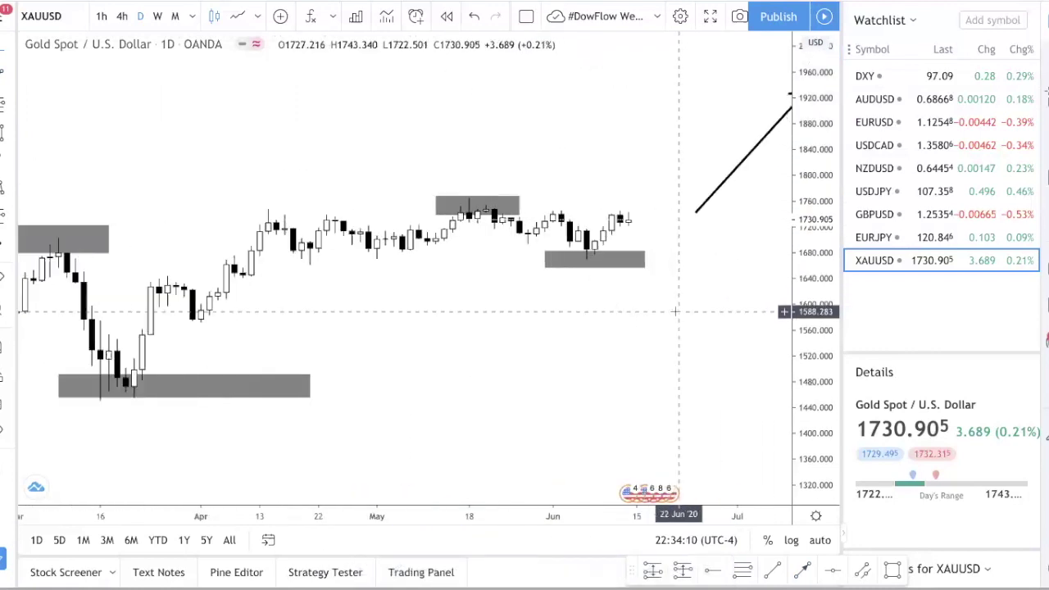
drag(818, 327, 822, 116)
drag(721, 194, 611, 202)
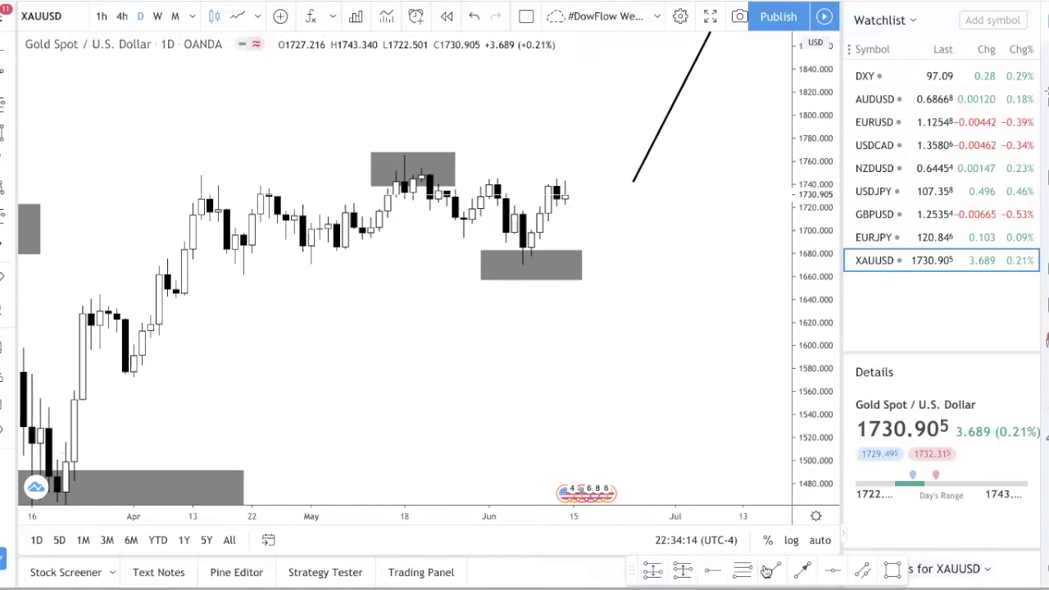
click(714, 570)
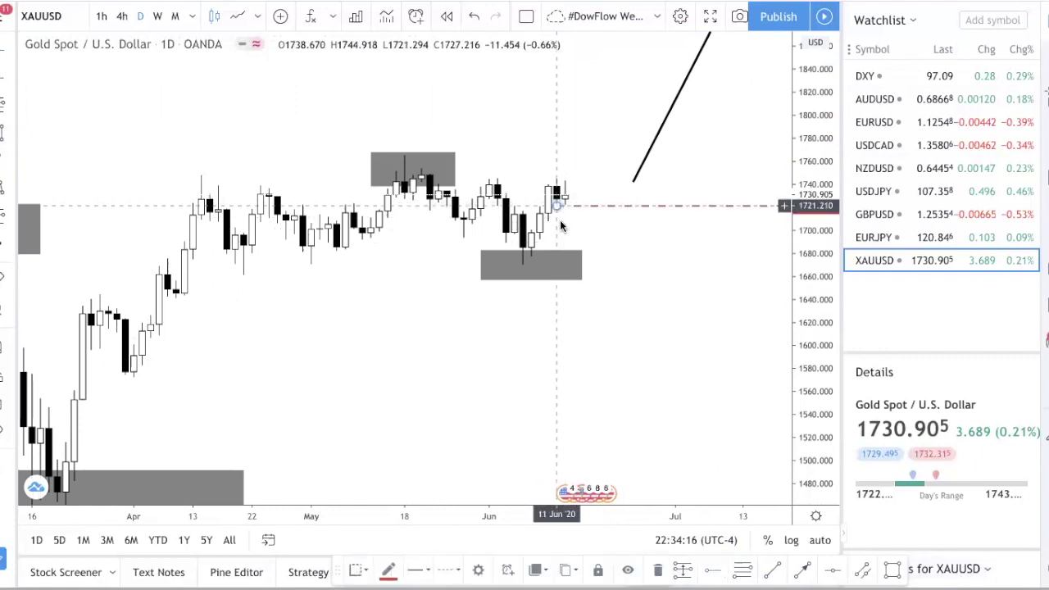
click(571, 206)
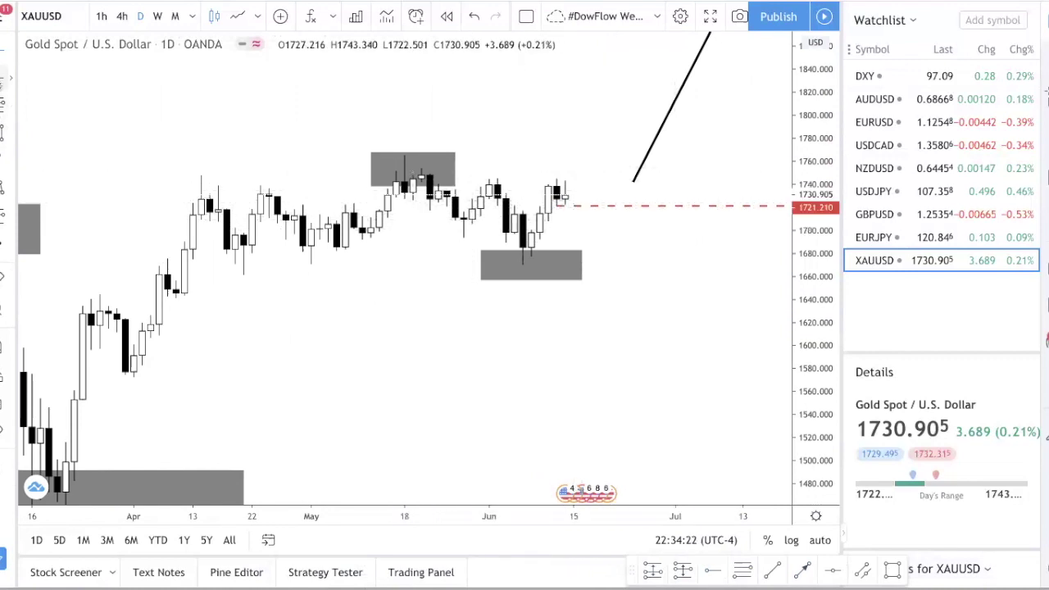
click(803, 570)
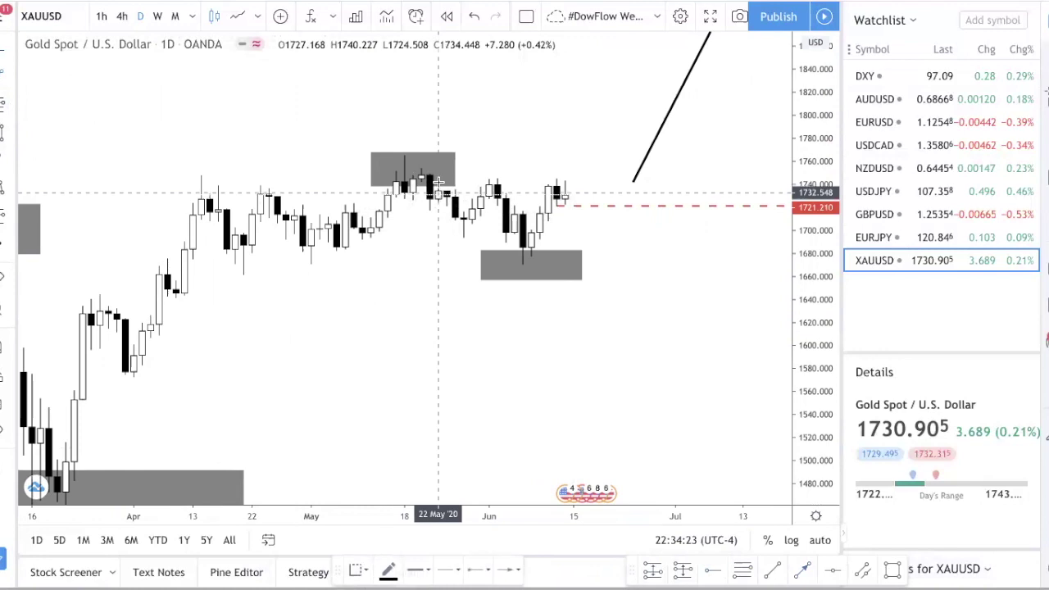
click(403, 157)
key(Escape)
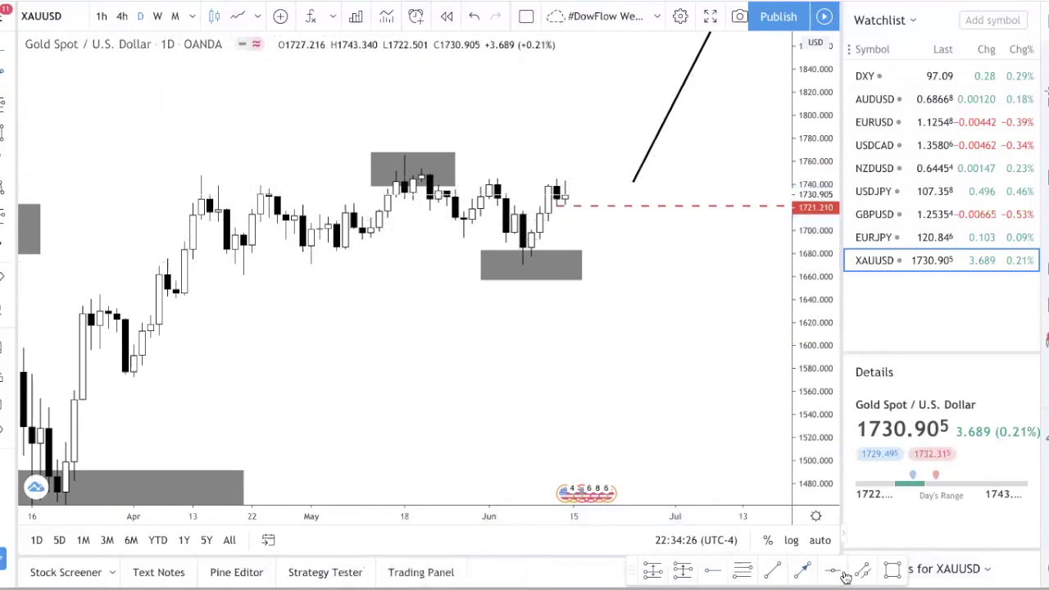
Draw a falling trend line from the 18 May high at about 1768.6 through about 1695.9 on 25 June.
key(alt+t)
click(404, 153)
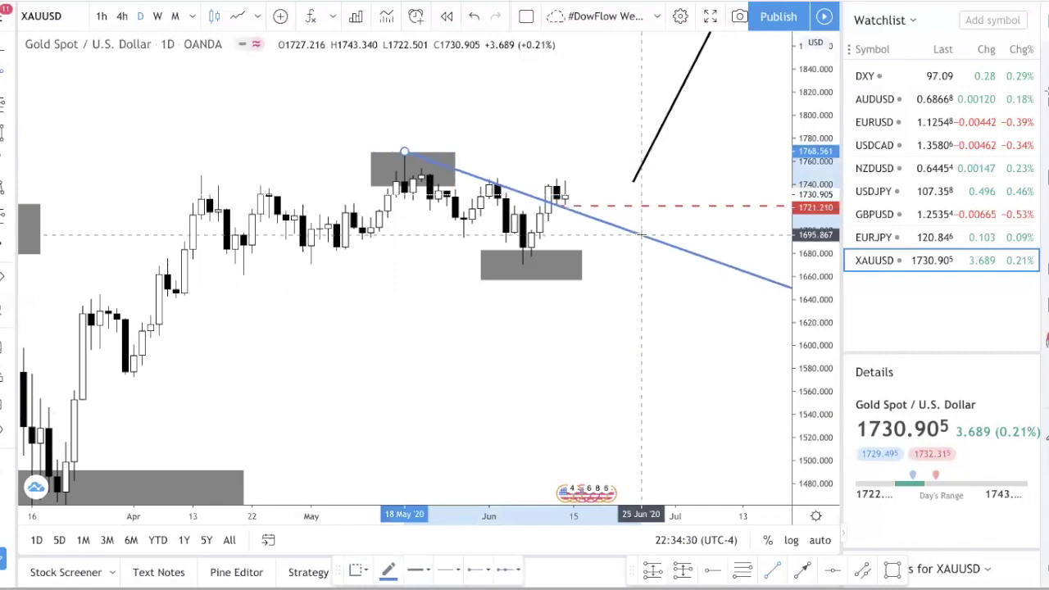
click(641, 235)
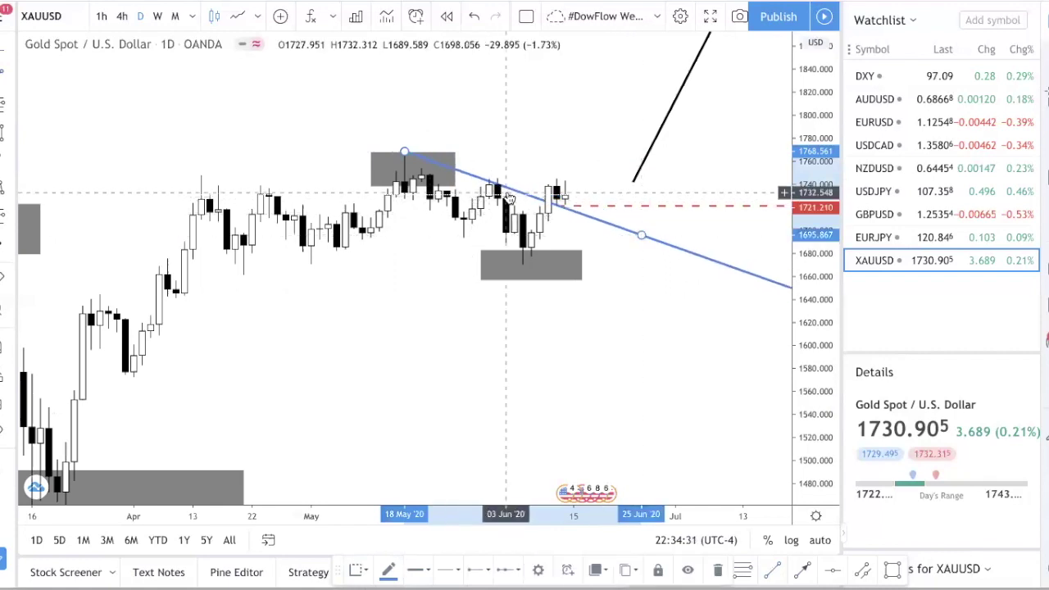
Delete the horizontal ray below the latest candles.
click(558, 216)
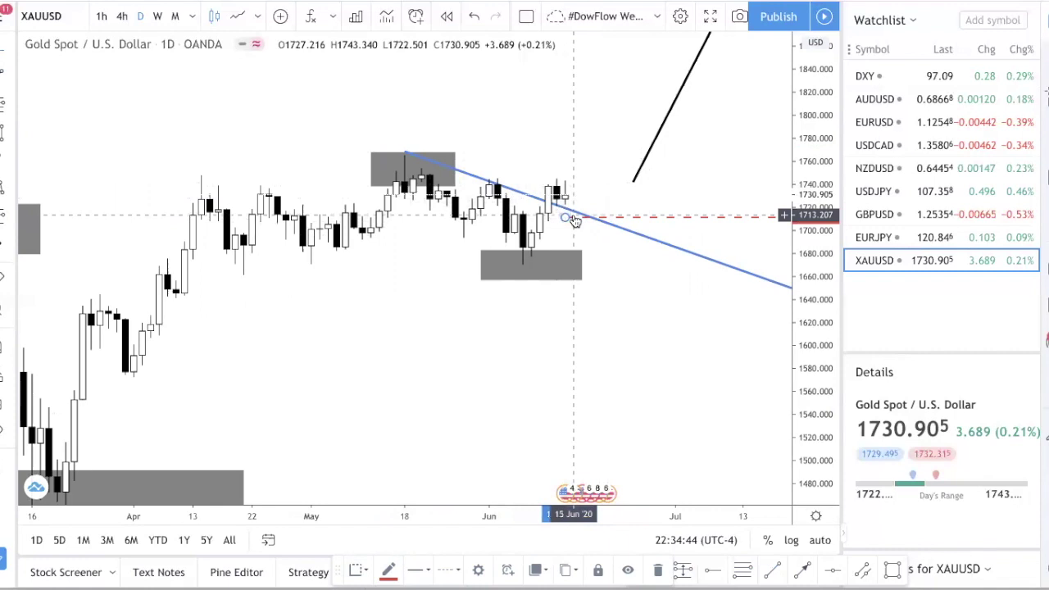
key(Delete)
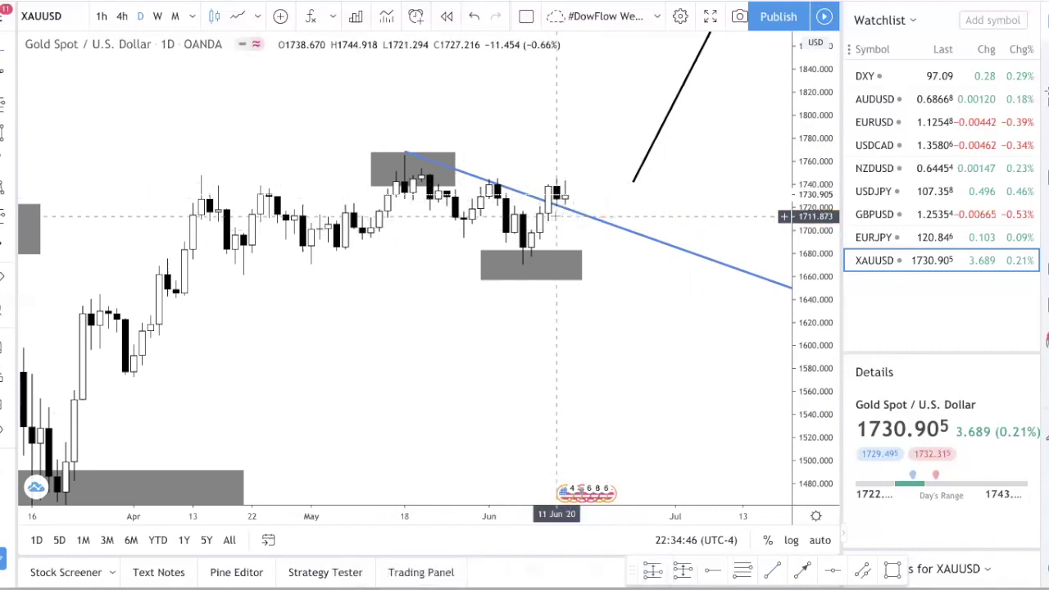
scroll(759, 213, down, 2)
drag(814, 154, 799, 438)
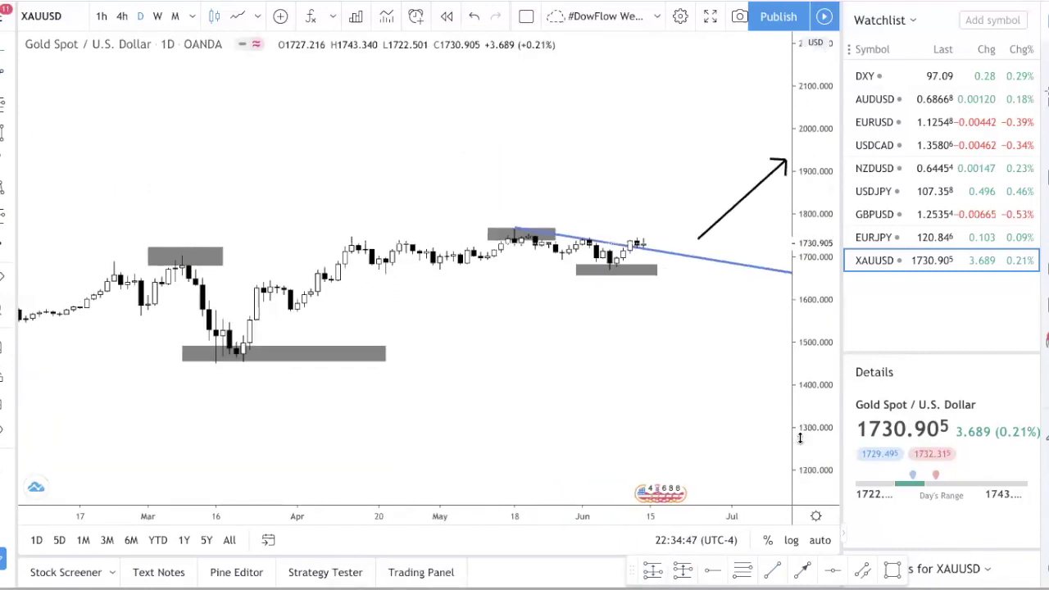
double_click(831, 405)
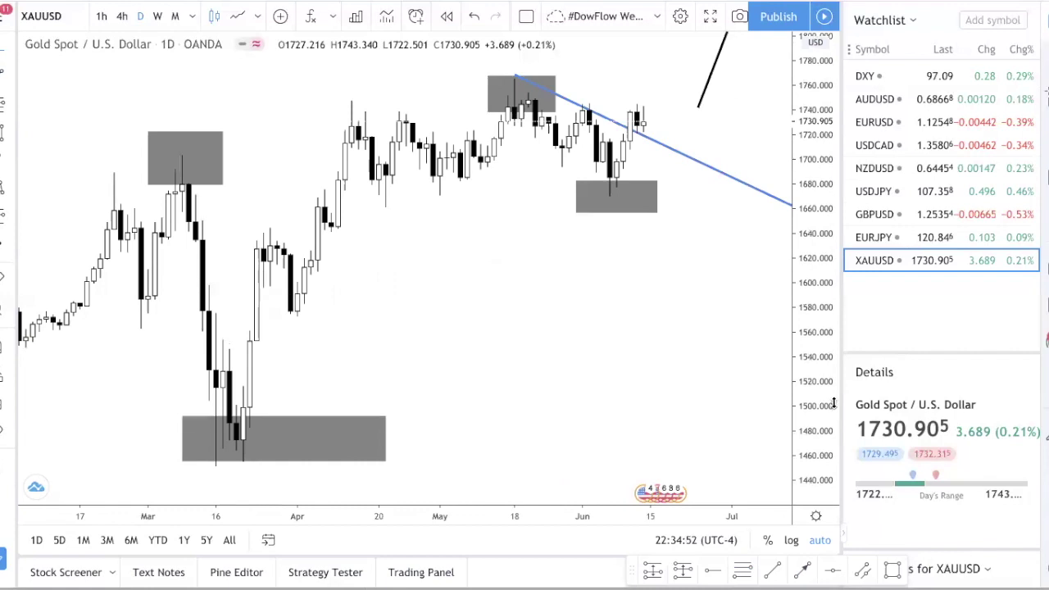
drag(811, 116, 809, 274)
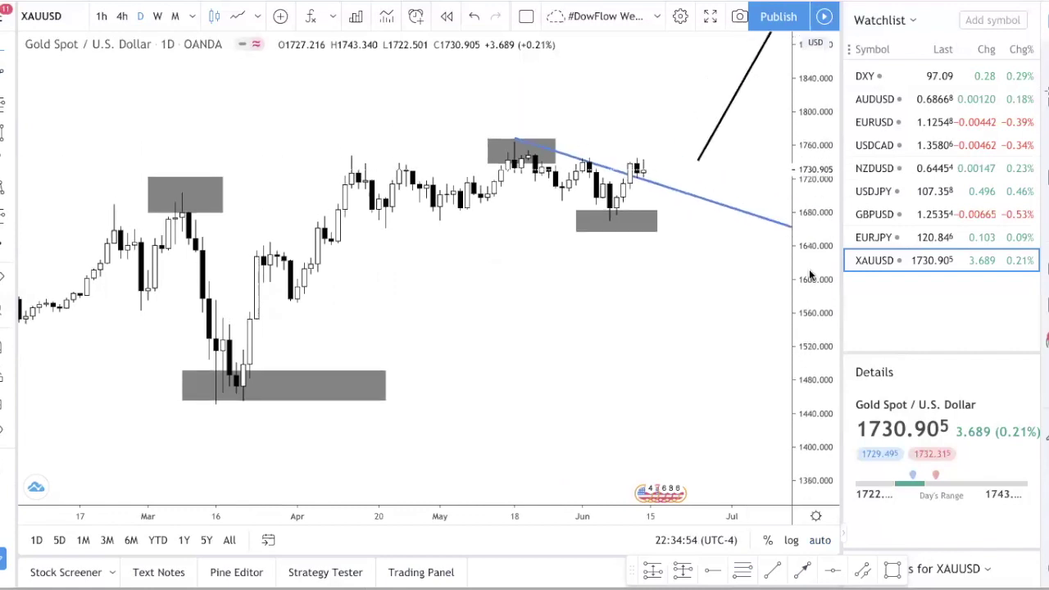